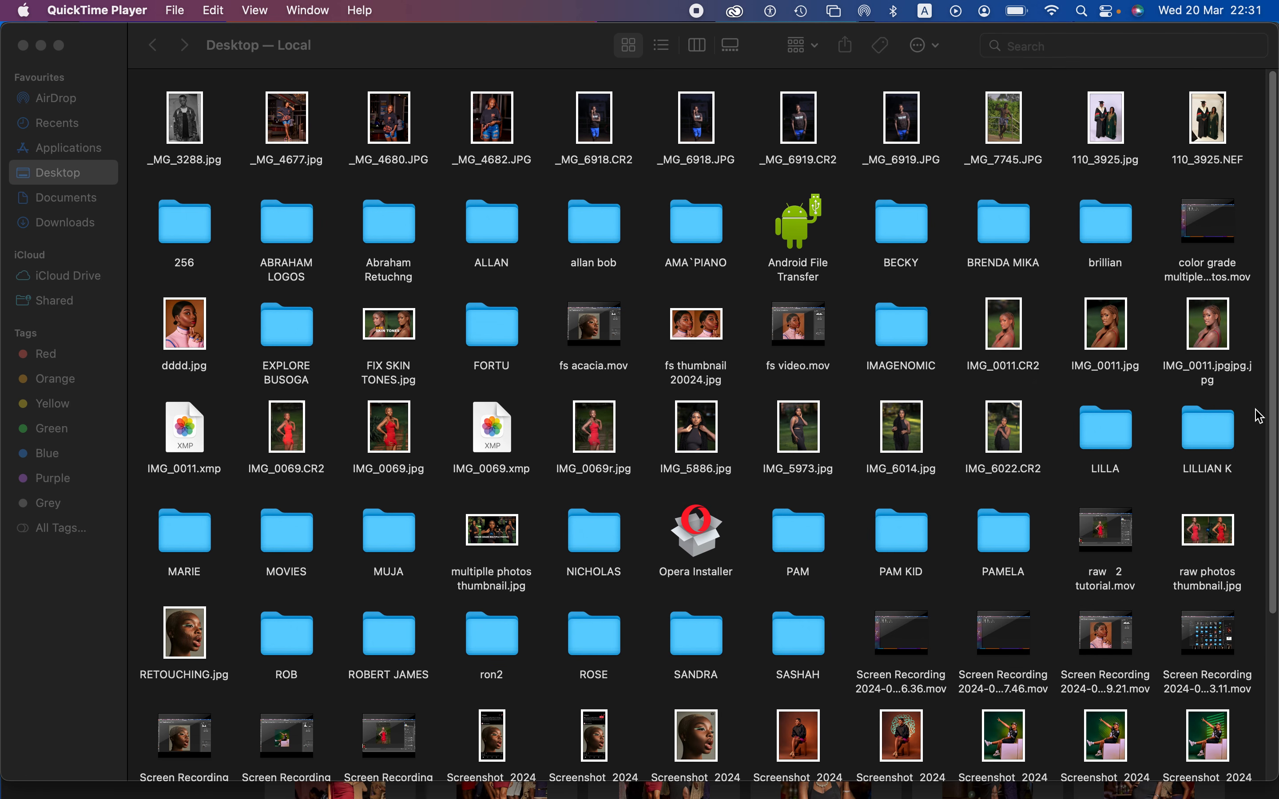
Step: Open the raw photo IMG_6022.CR2 from the Desktop folder with Adobe Photoshop 2020
left_click(1009, 452)
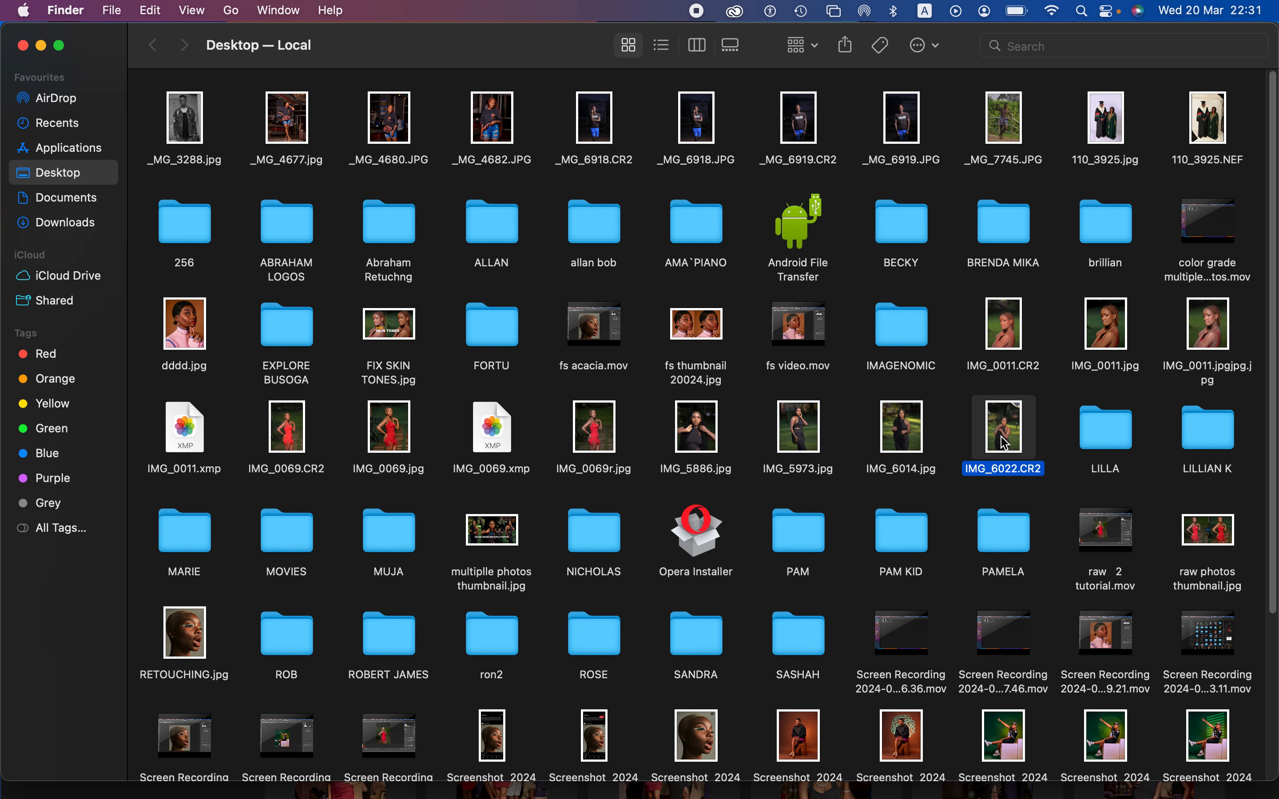
right_click(1006, 444)
mouse_move(1057, 463)
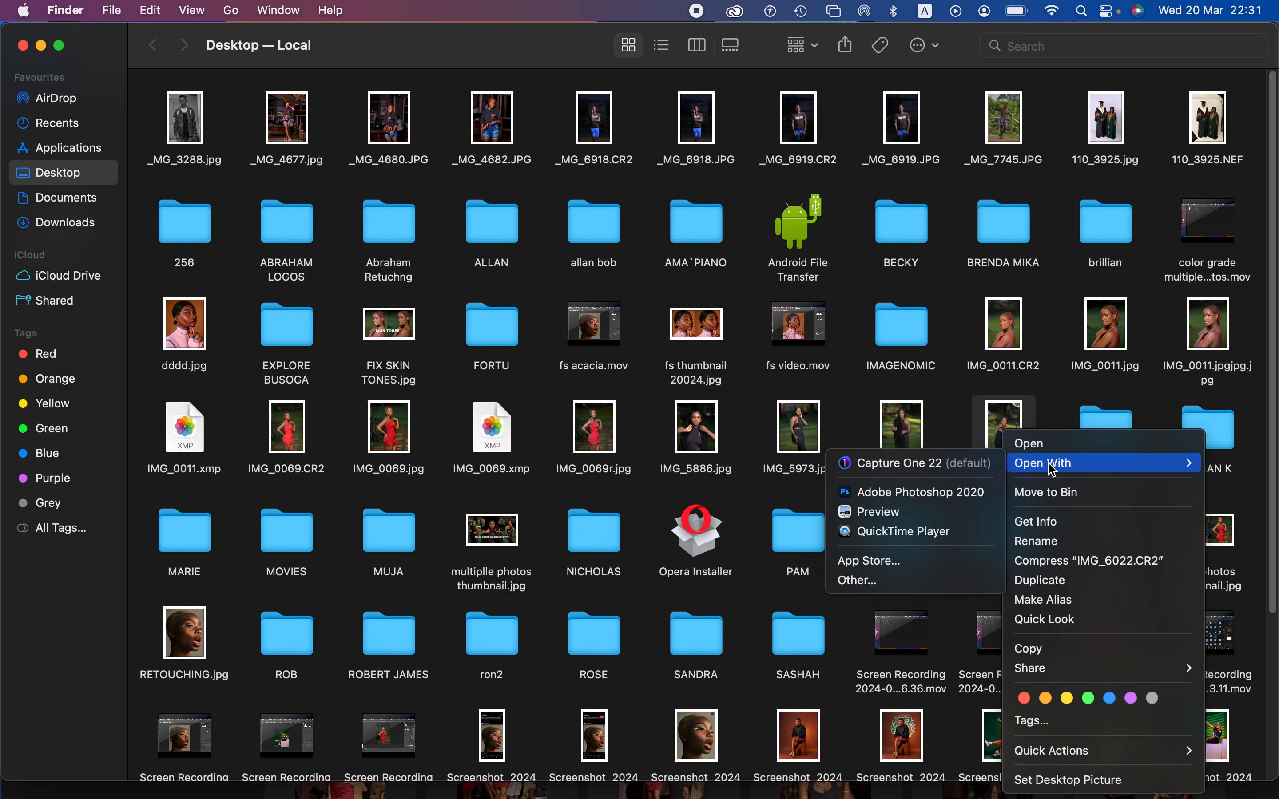
left_click(922, 492)
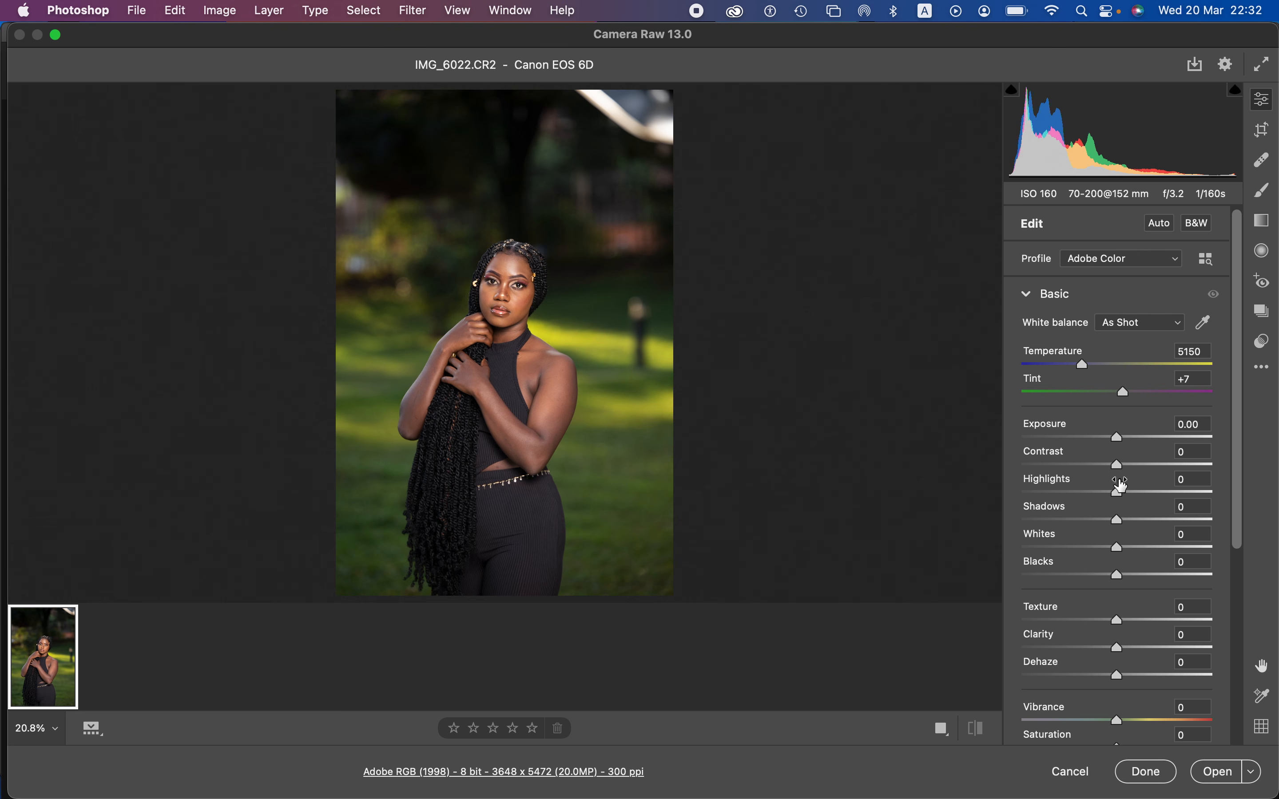
Step: Set the photo's Contrast to +11, Highlights to -43, Shadows to +19, Whites to -38 and Temperature to 5600
left_click_drag(1115, 497, 1076, 495)
left_click_drag(1119, 549, 1082, 548)
left_click_drag(1119, 466, 1135, 521)
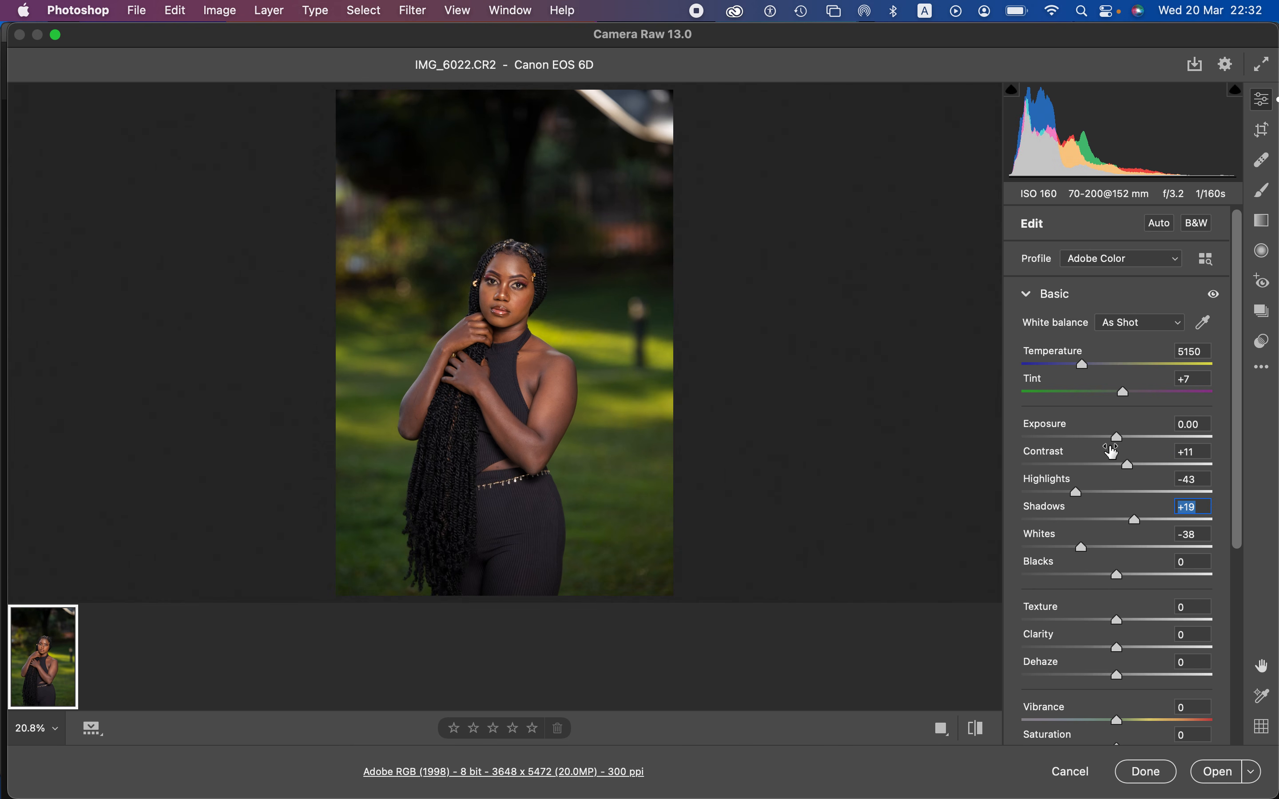
left_click_drag(1083, 366, 1093, 369)
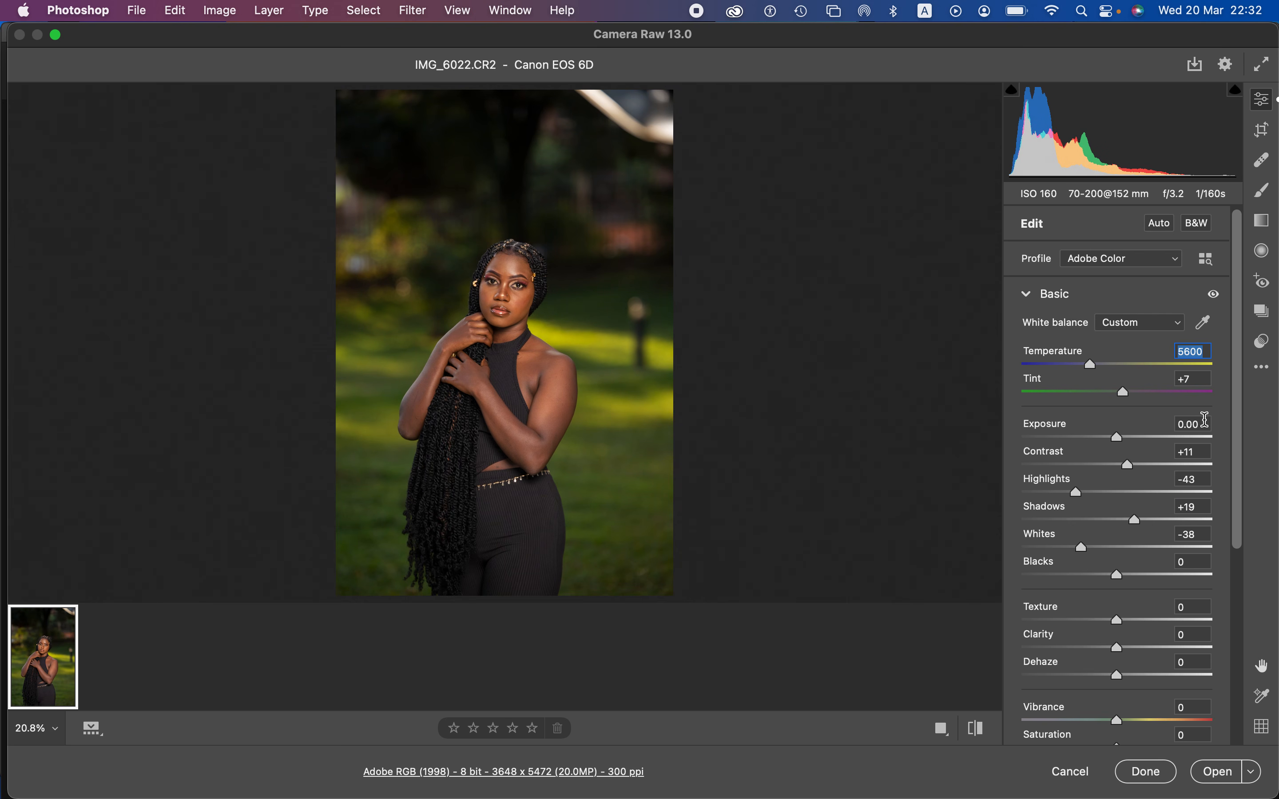
Step: Shift the Color Mixer hue of the greens to +78 and of the yellows to +82
left_click_drag(1239, 449, 1242, 654)
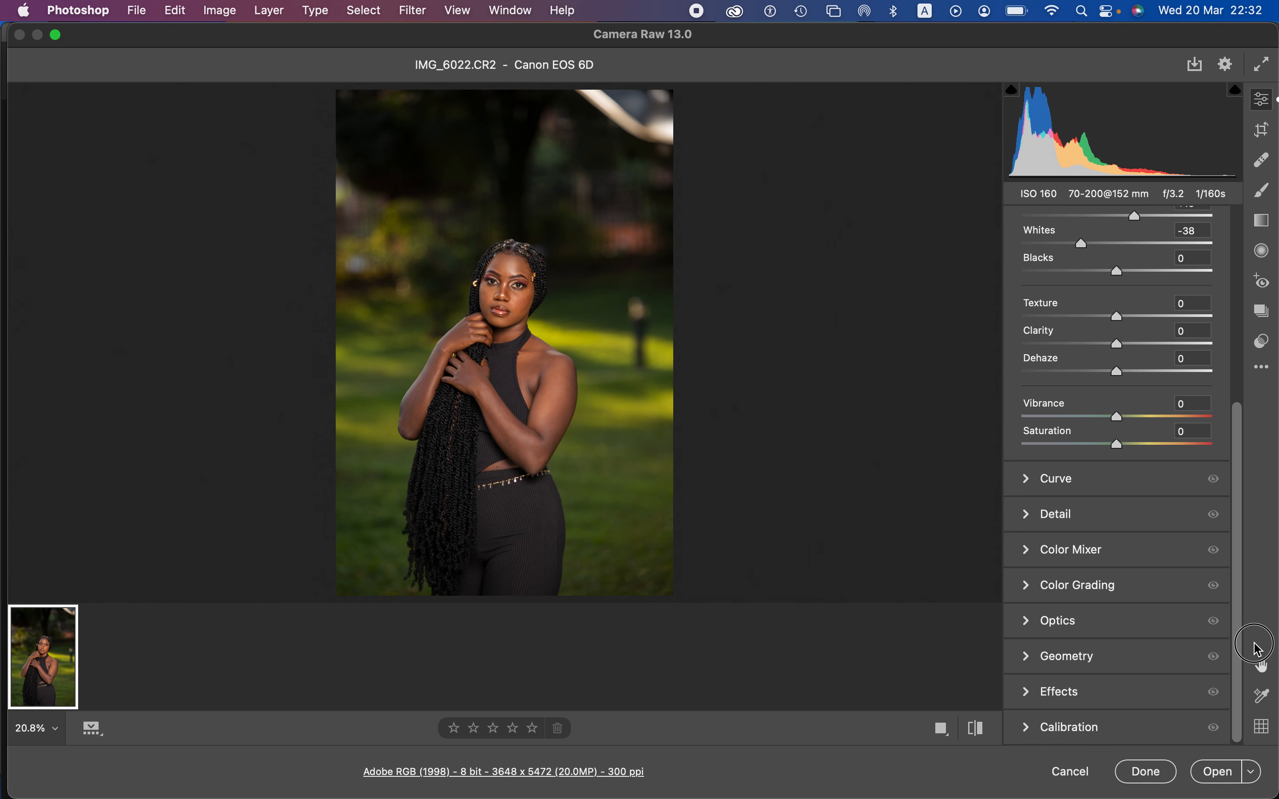
left_click(1028, 555)
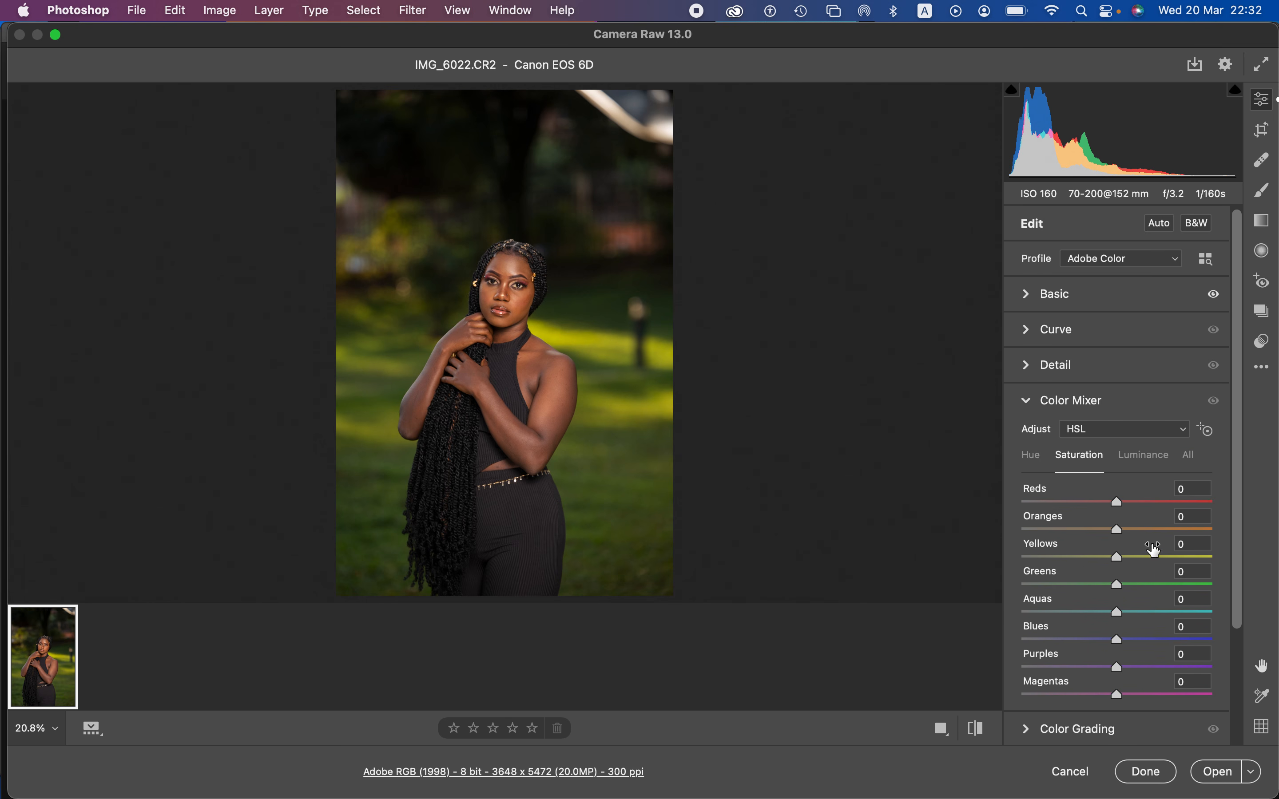
left_click(1035, 464)
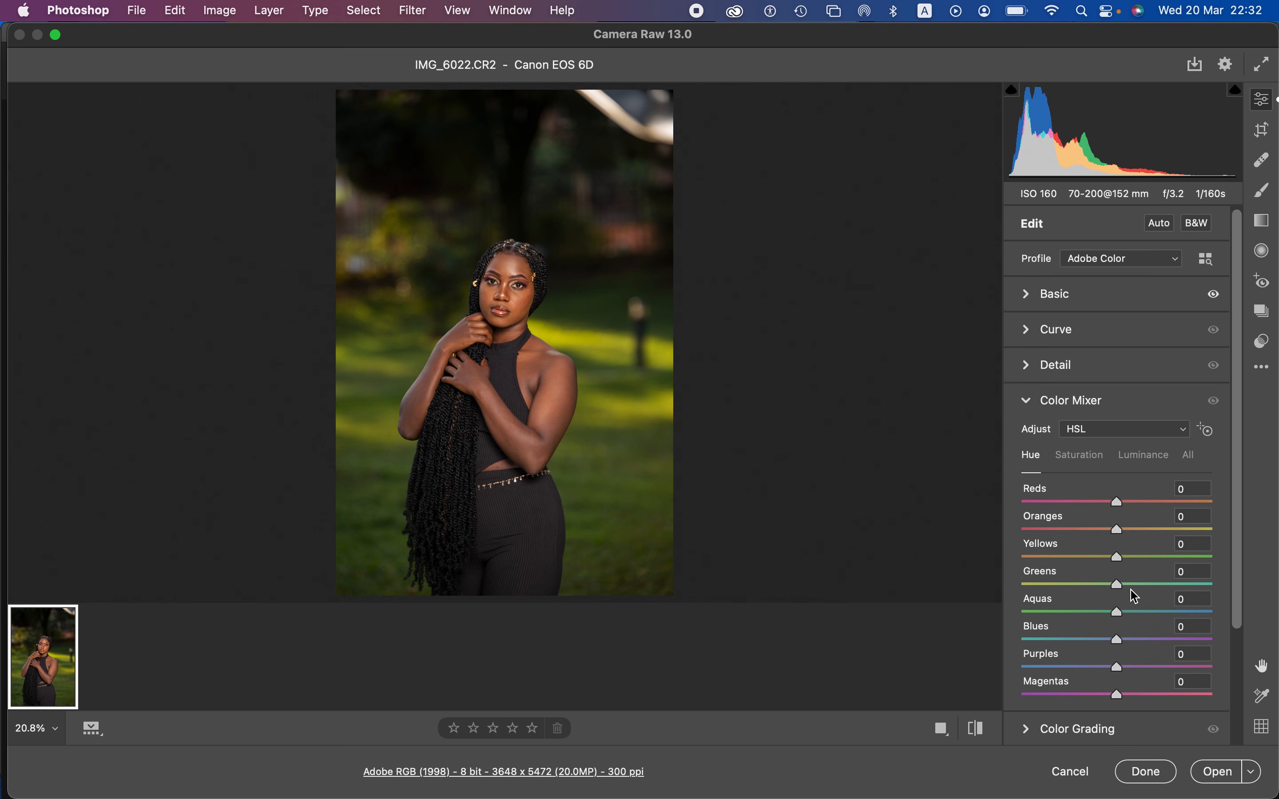
left_click_drag(1118, 584, 1196, 597)
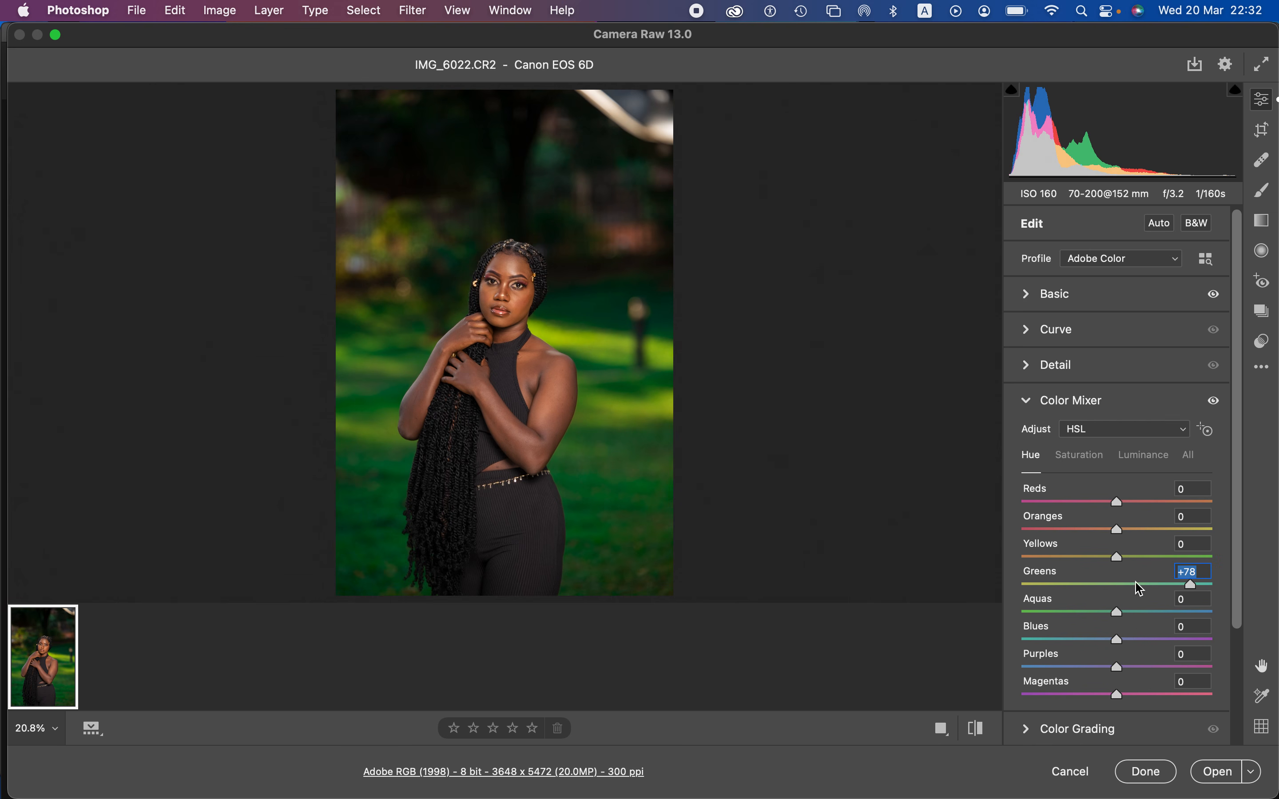
left_click_drag(1121, 559, 1199, 572)
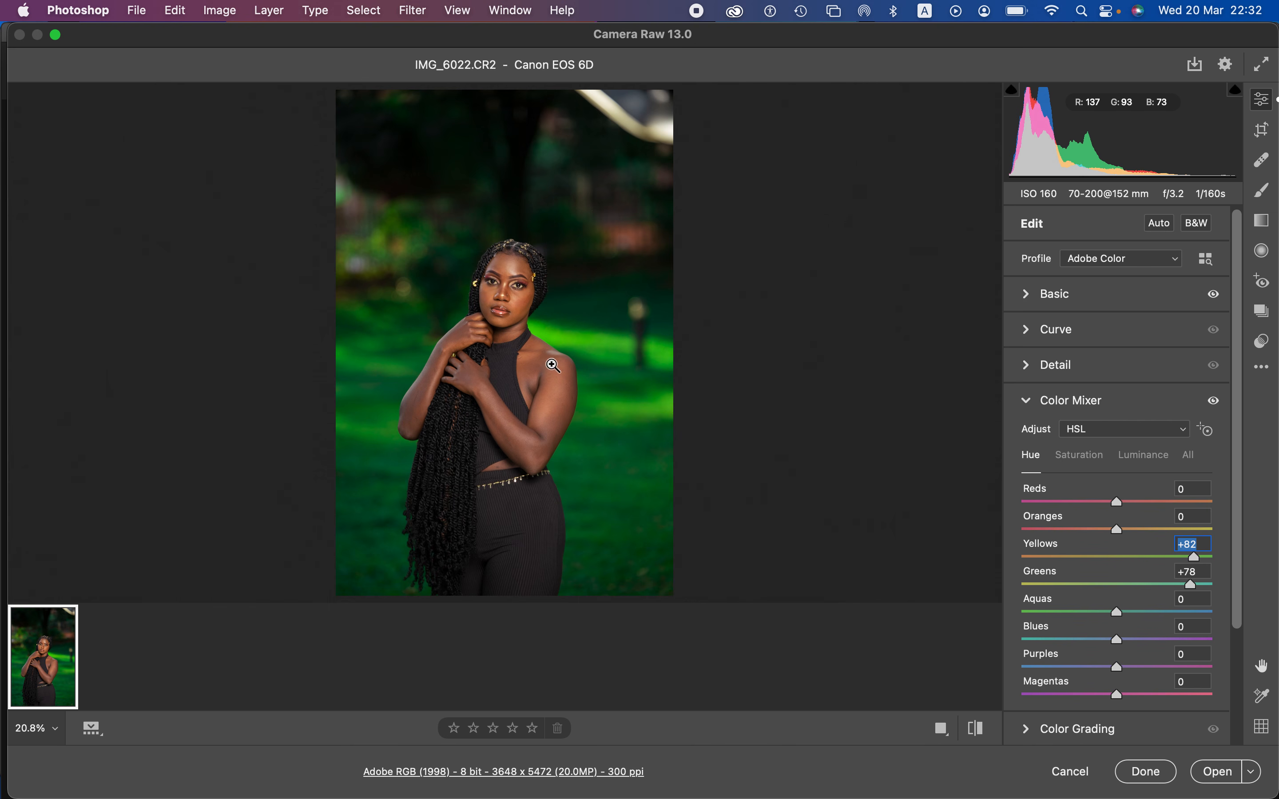
Step: Reduce the Color Mixer saturation of the greens to -54 and the yellows to -40, and open the photo as a normal image
left_click(1081, 456)
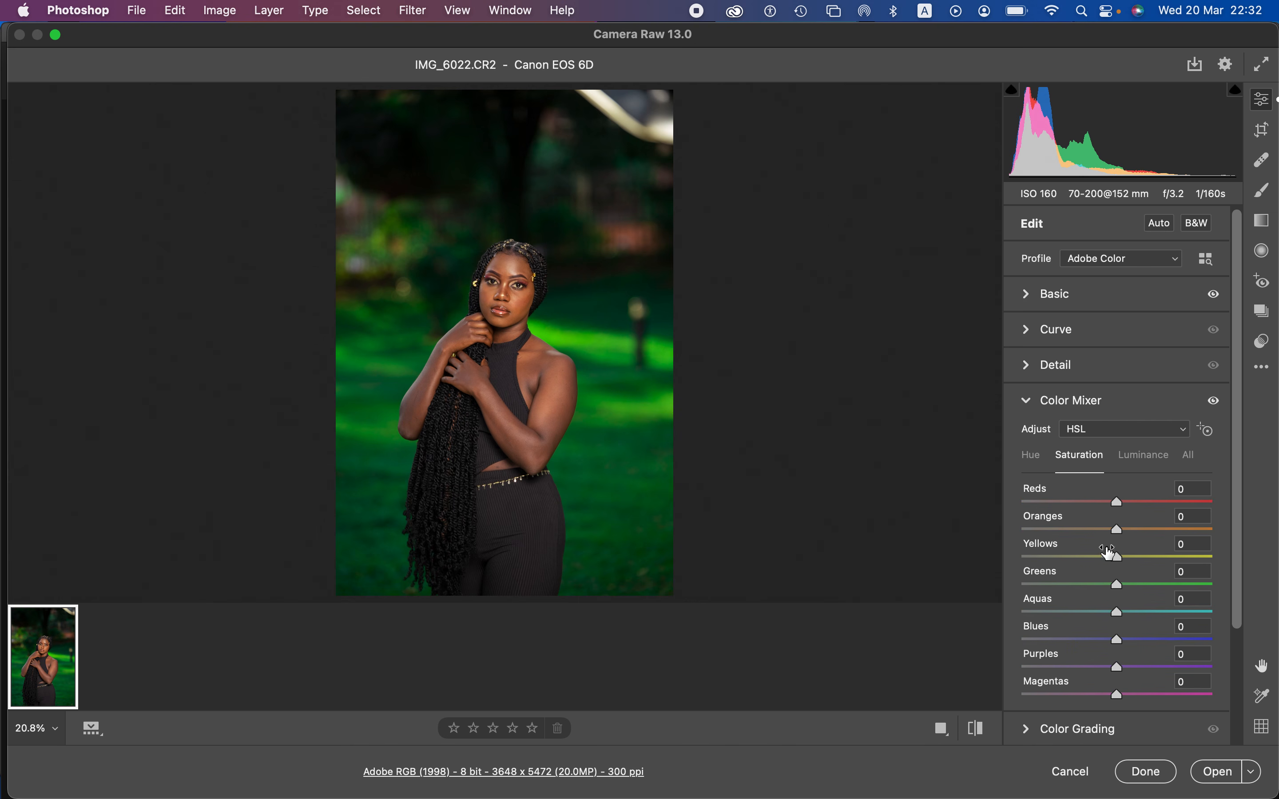
left_click_drag(1088, 585, 1075, 560)
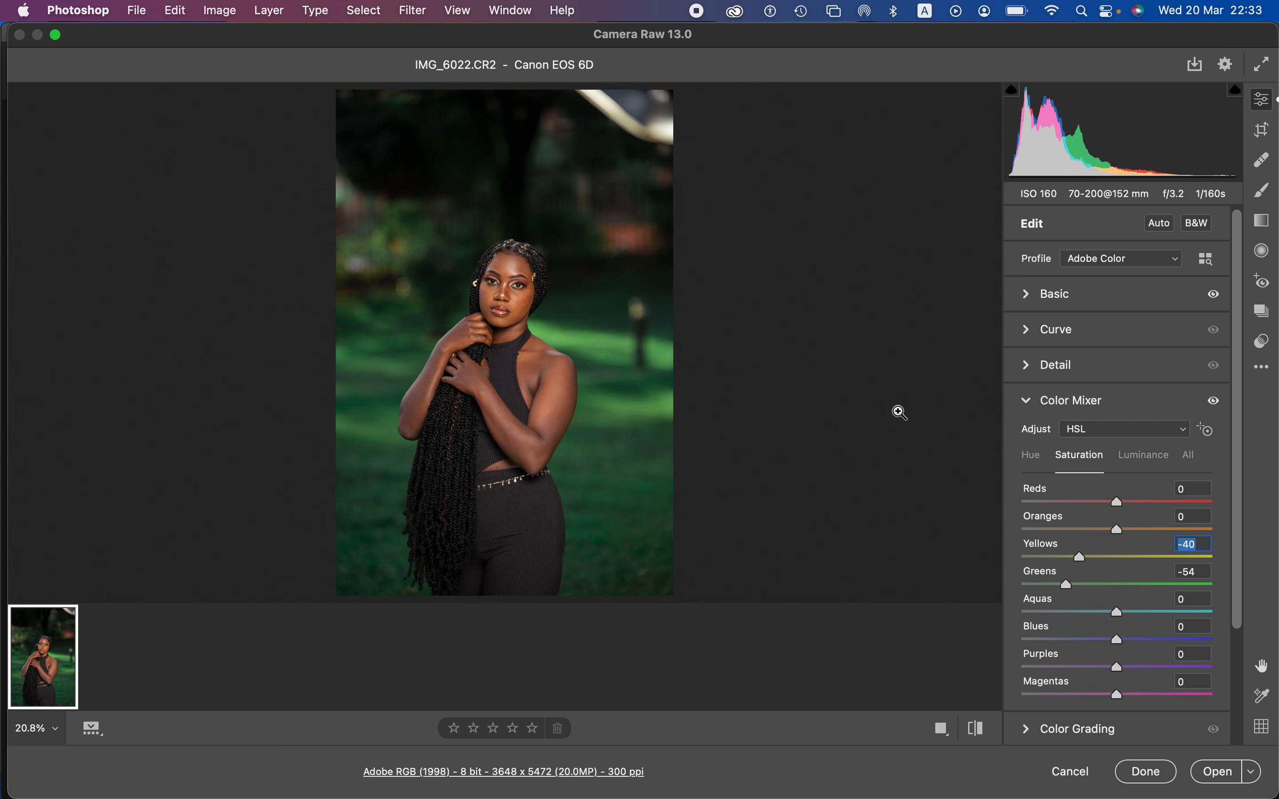
left_click(1262, 368)
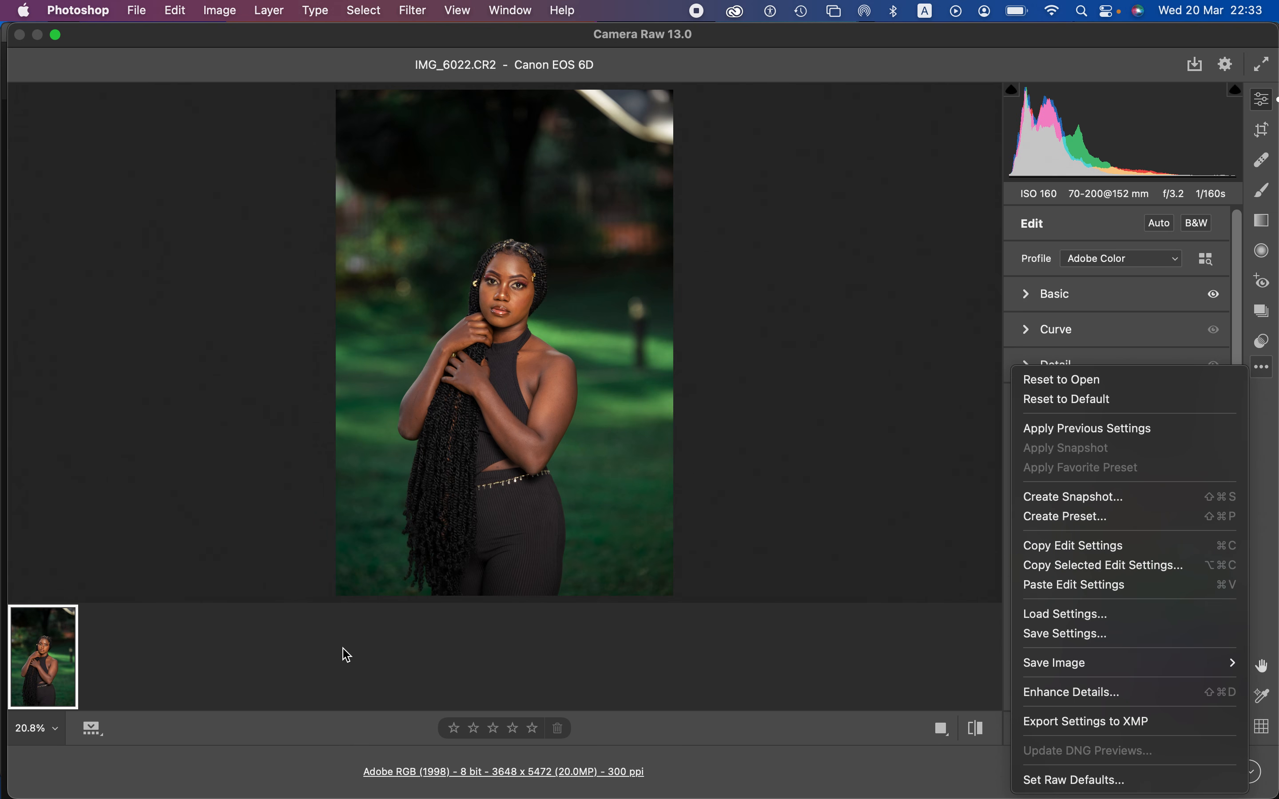
left_click(852, 522)
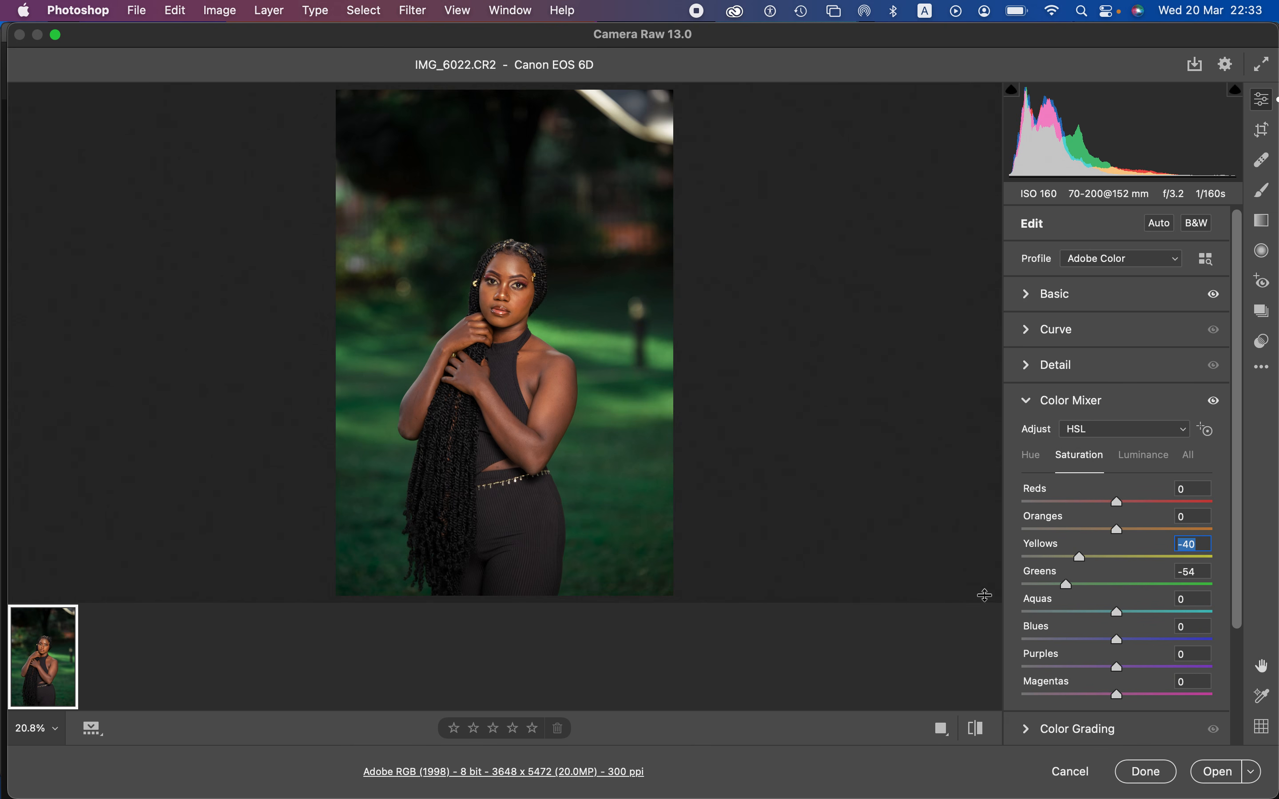
left_click(1216, 772)
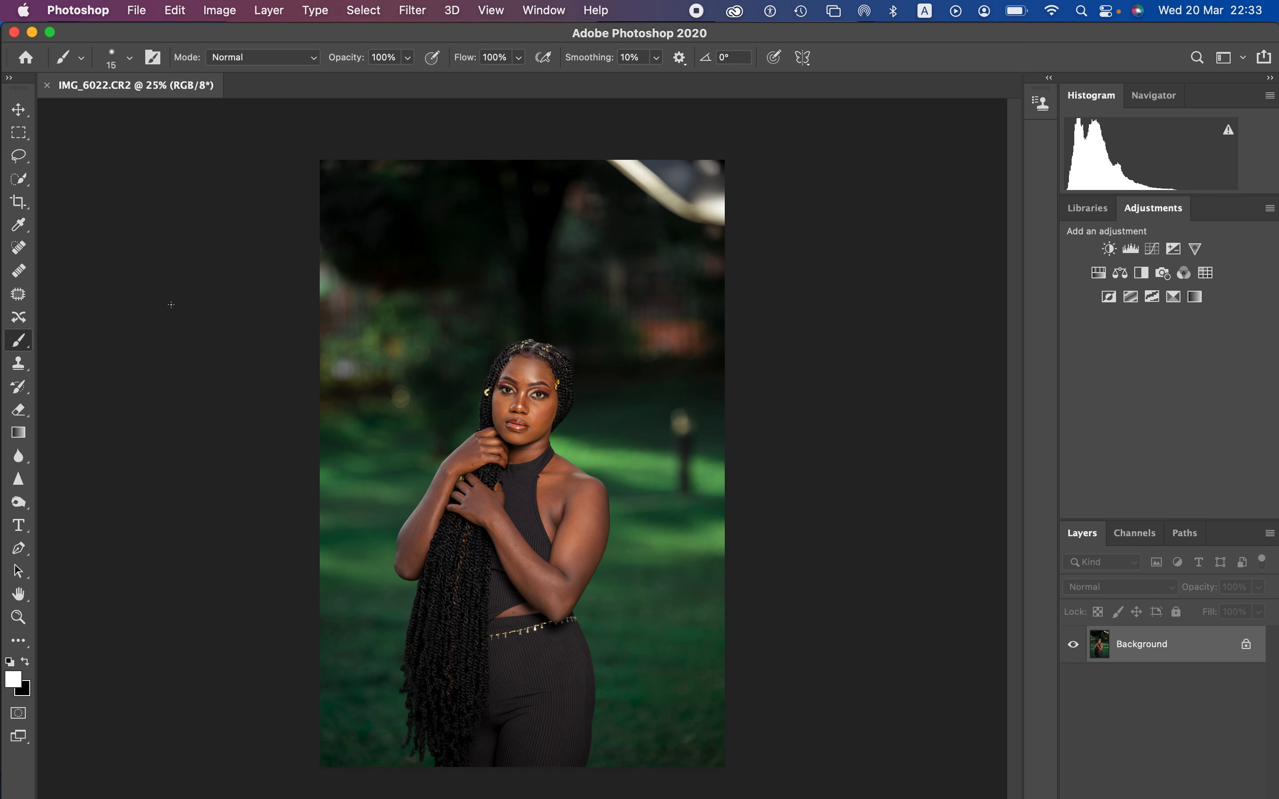
Step: Crop the photo to a 4:5 (8:10) ratio, cutting away the bright corner above the woman and keeping the lower edge
left_click(19, 201)
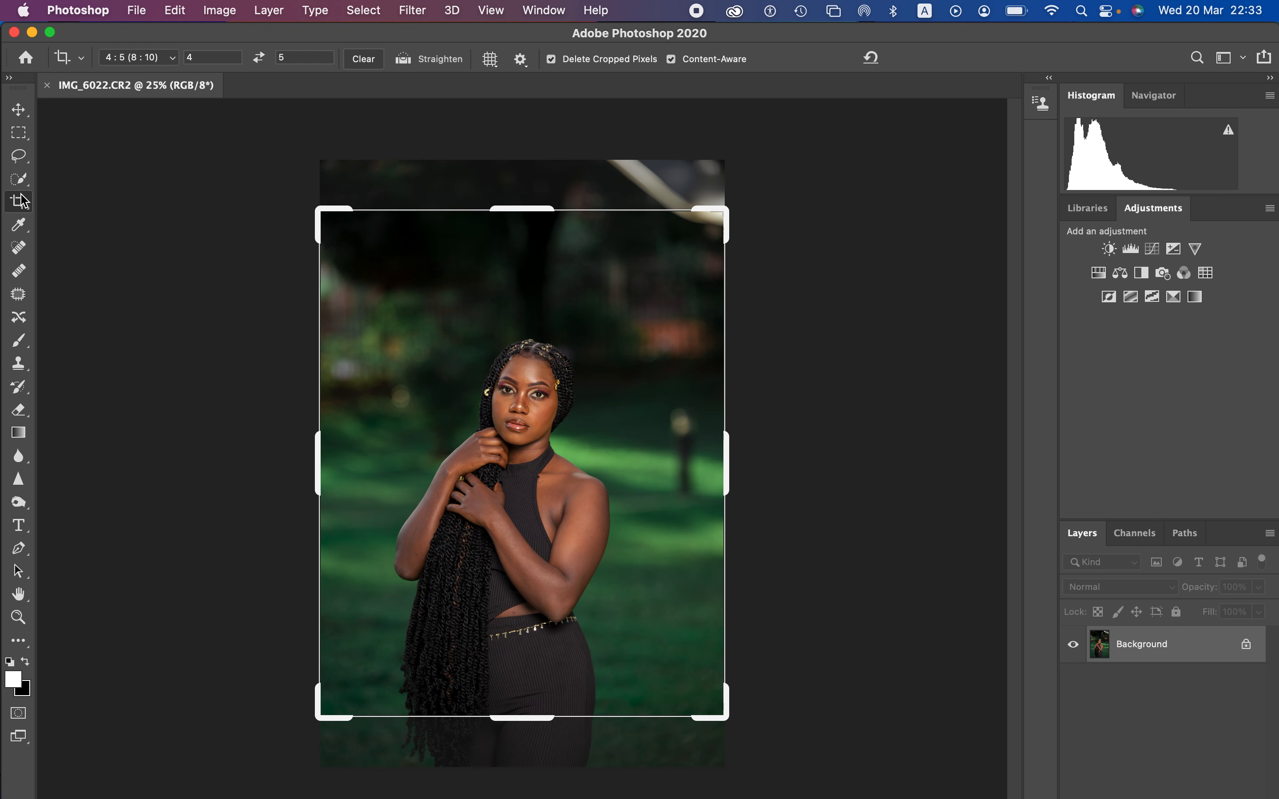
left_click(161, 57)
left_click(162, 62)
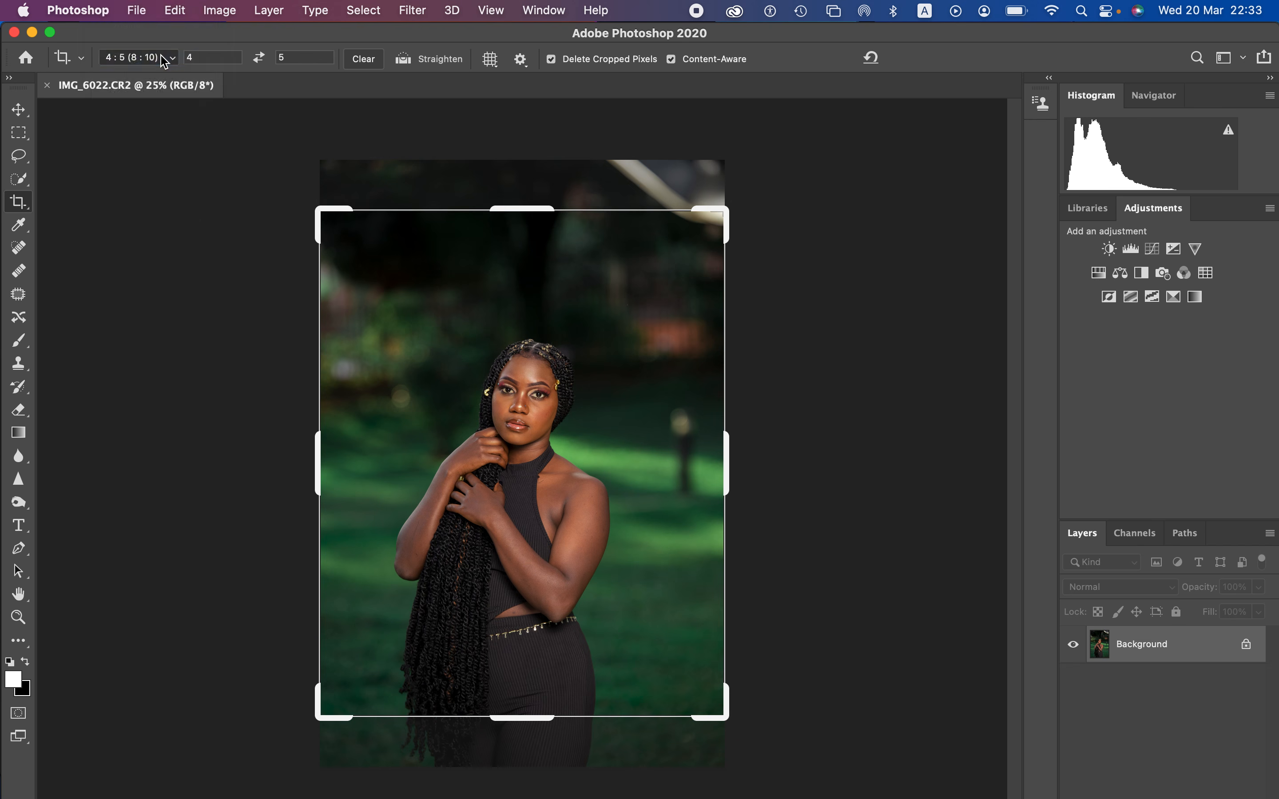
left_click_drag(555, 465, 552, 416)
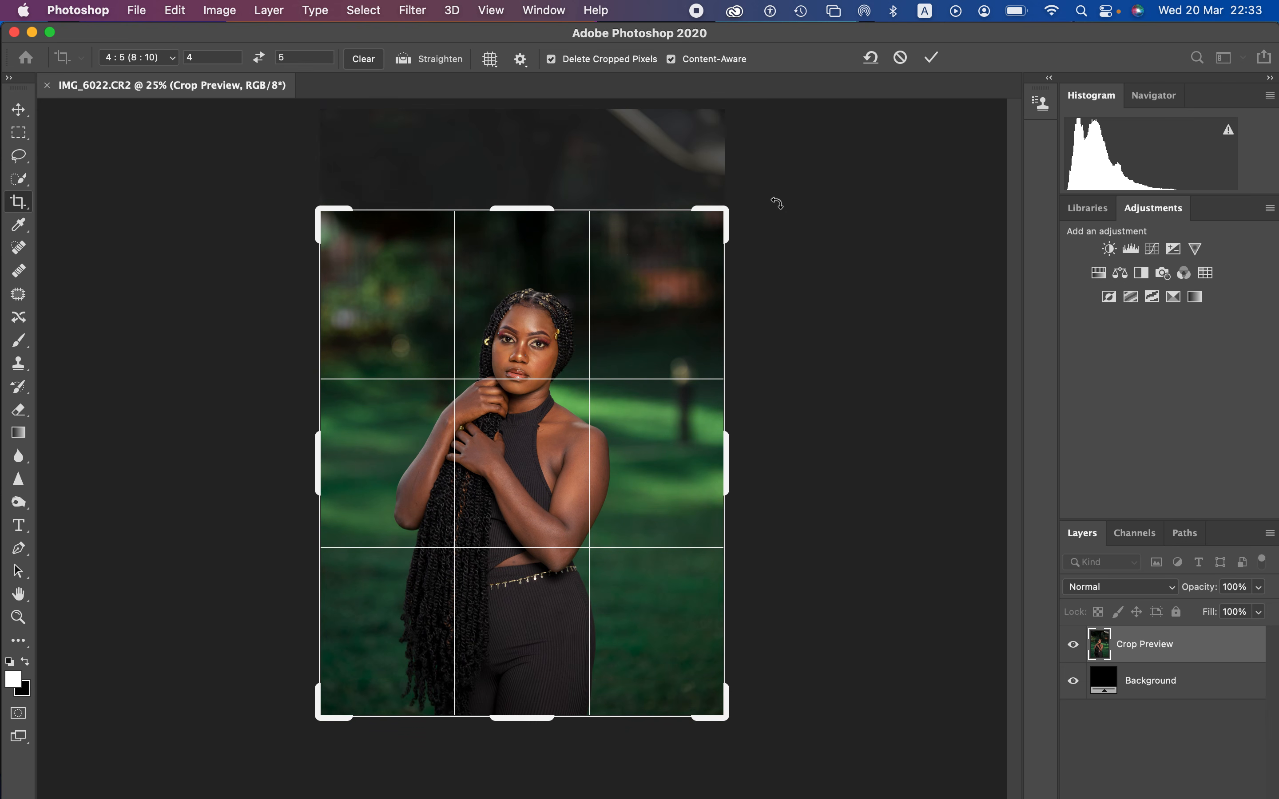
key("Return")
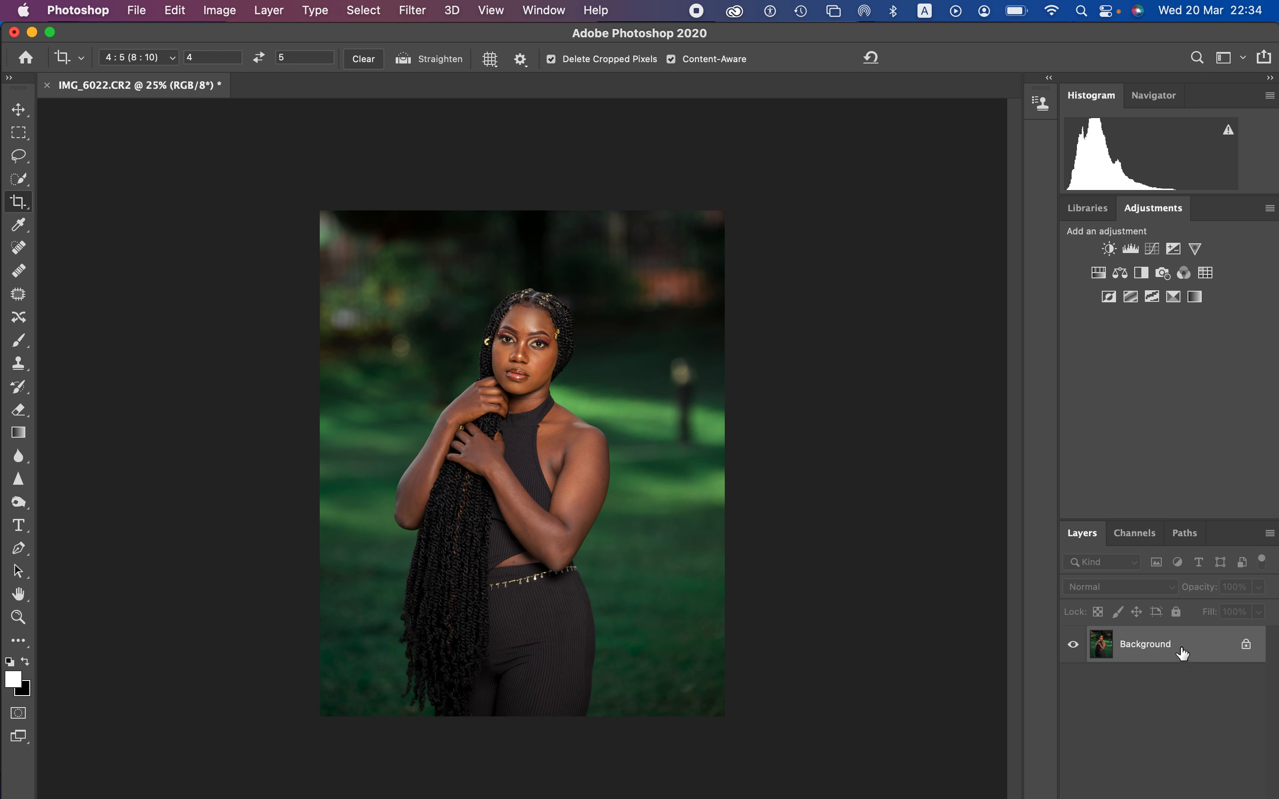
Step: Add a Gradient Map adjustment layer above the background and hide it so the original colors can be sampled
left_click(1197, 300)
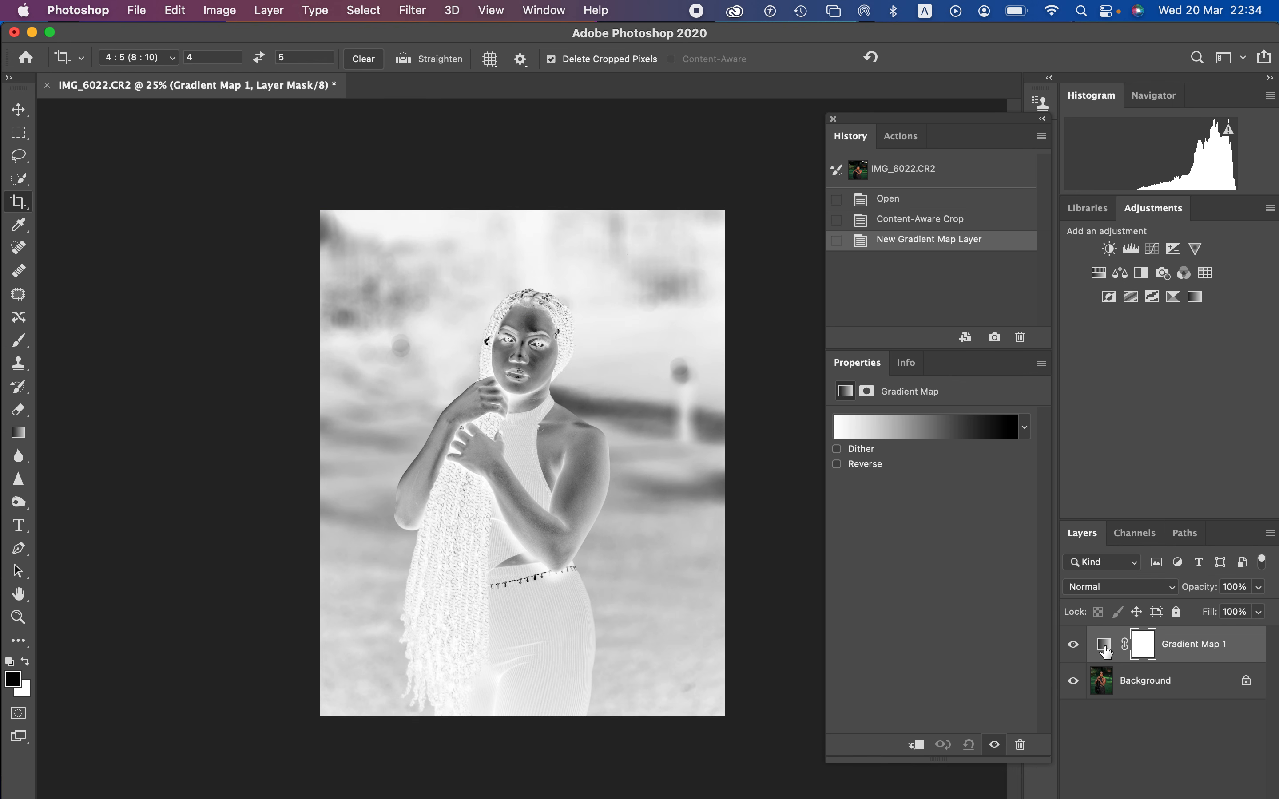
left_click(1105, 644)
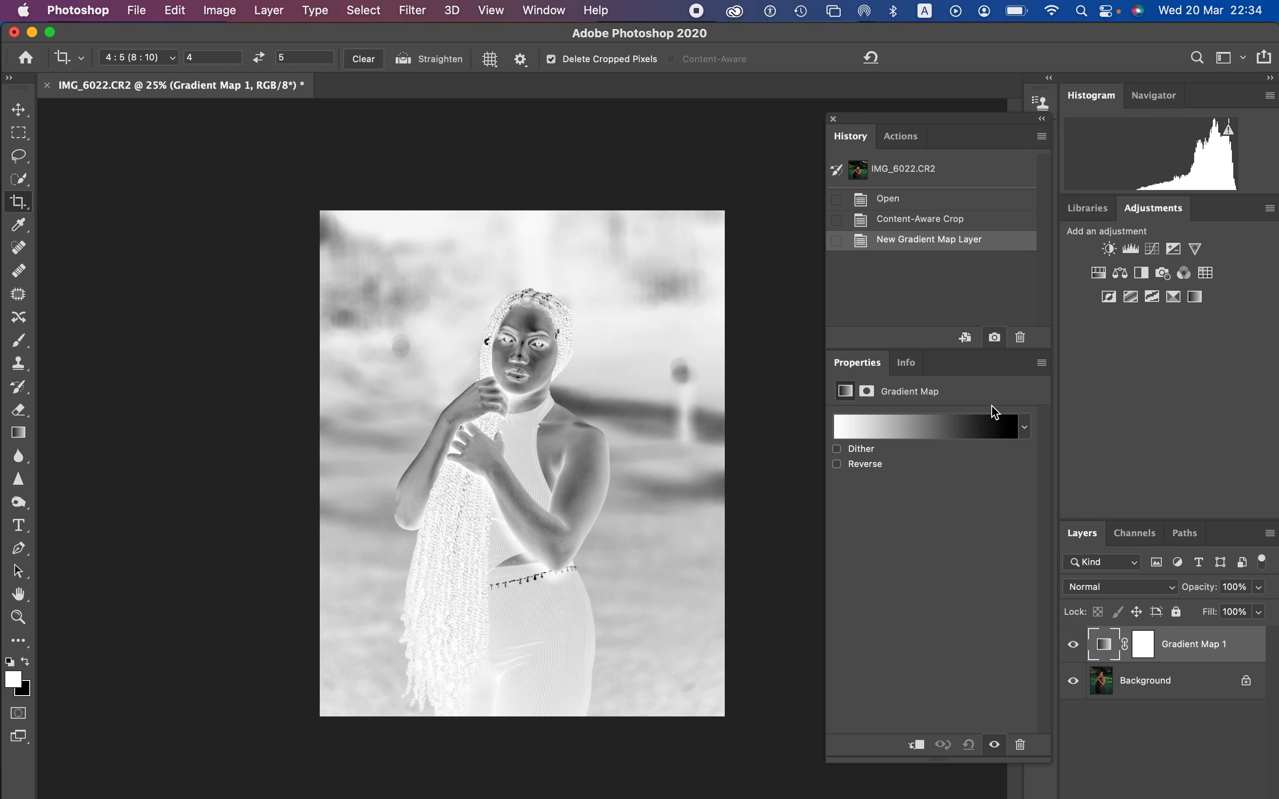
left_click(1075, 646)
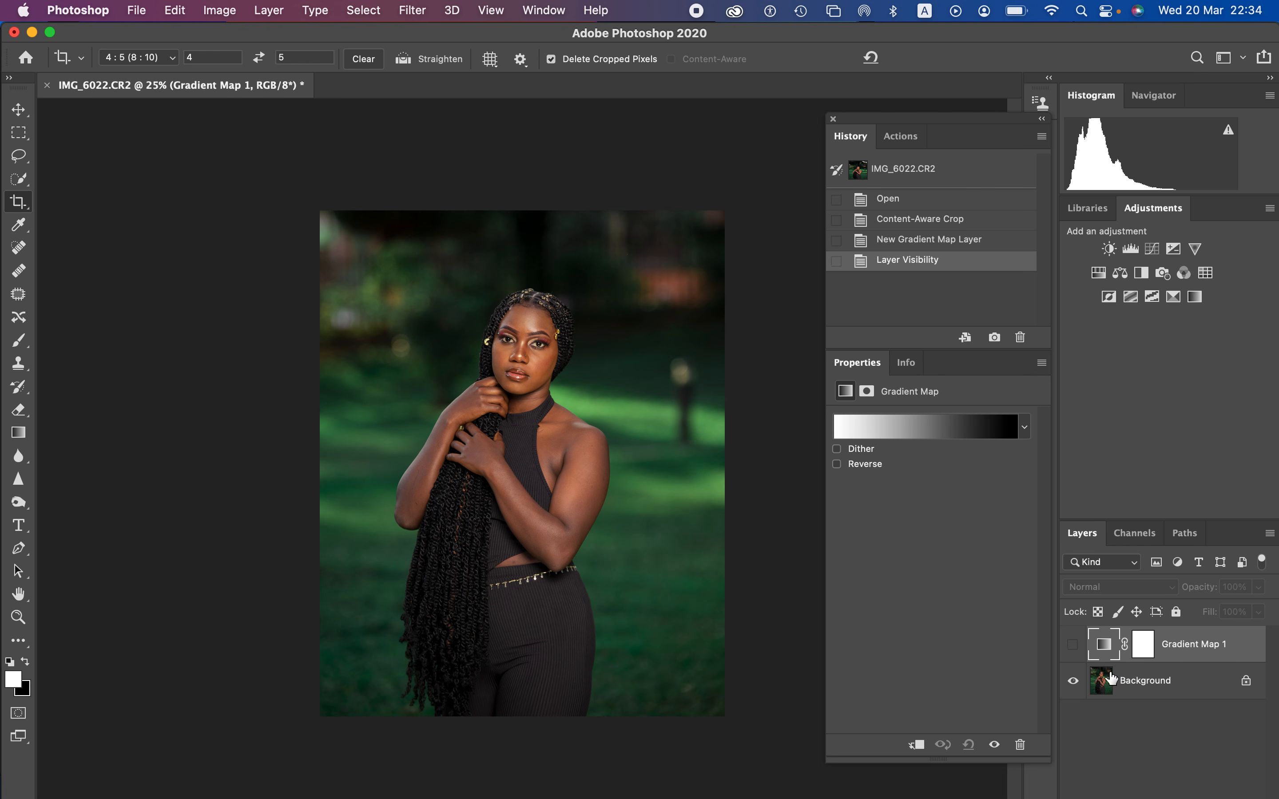
Step: Set the gradient's first color stop to the dark brown 3b2518 sampled from the shadow on the woman's neck
left_click(918, 438)
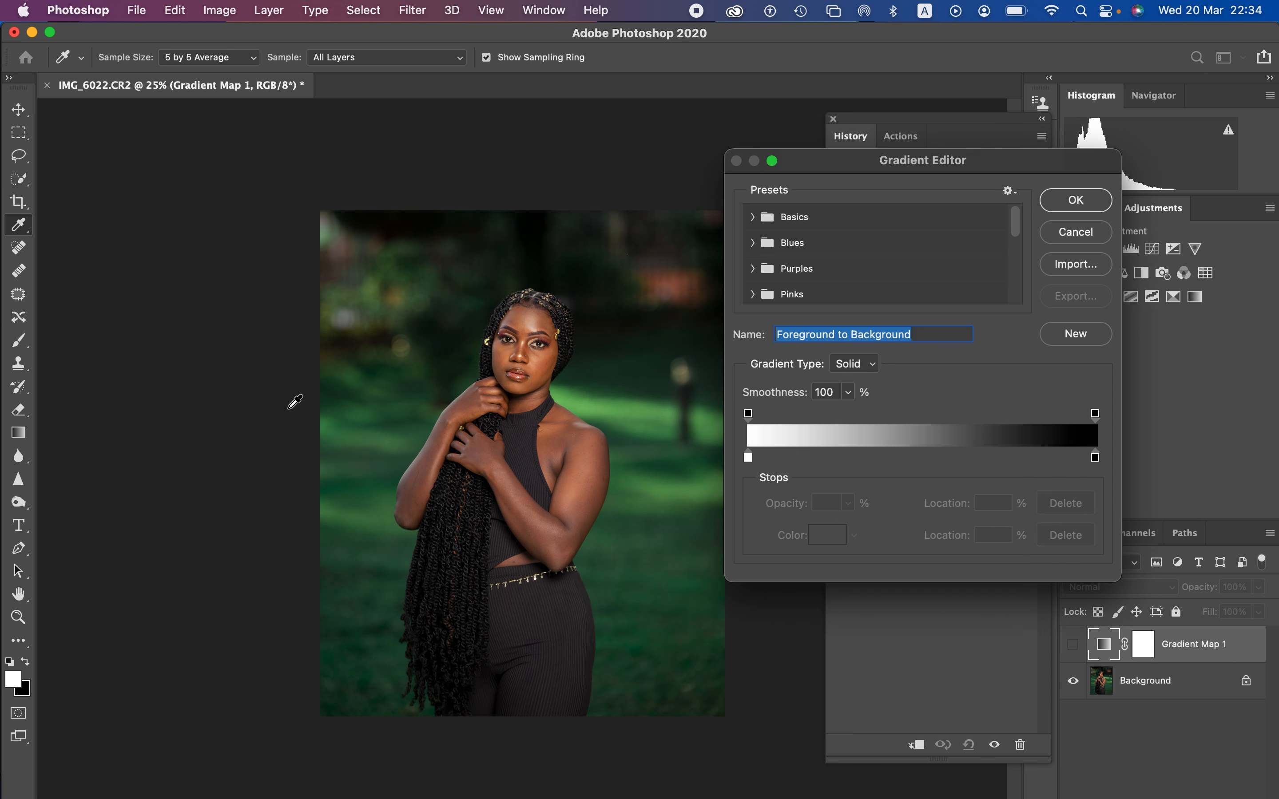
left_click(748, 458)
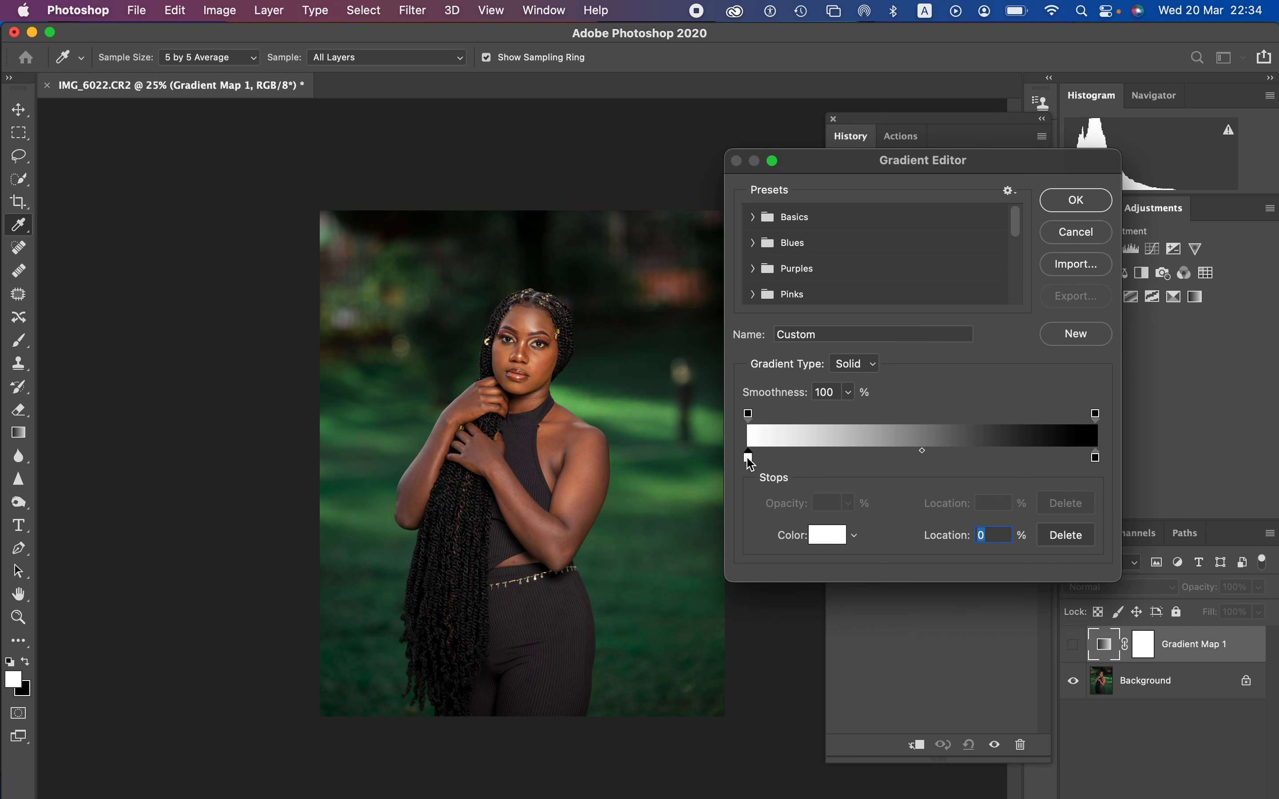
left_click(829, 537)
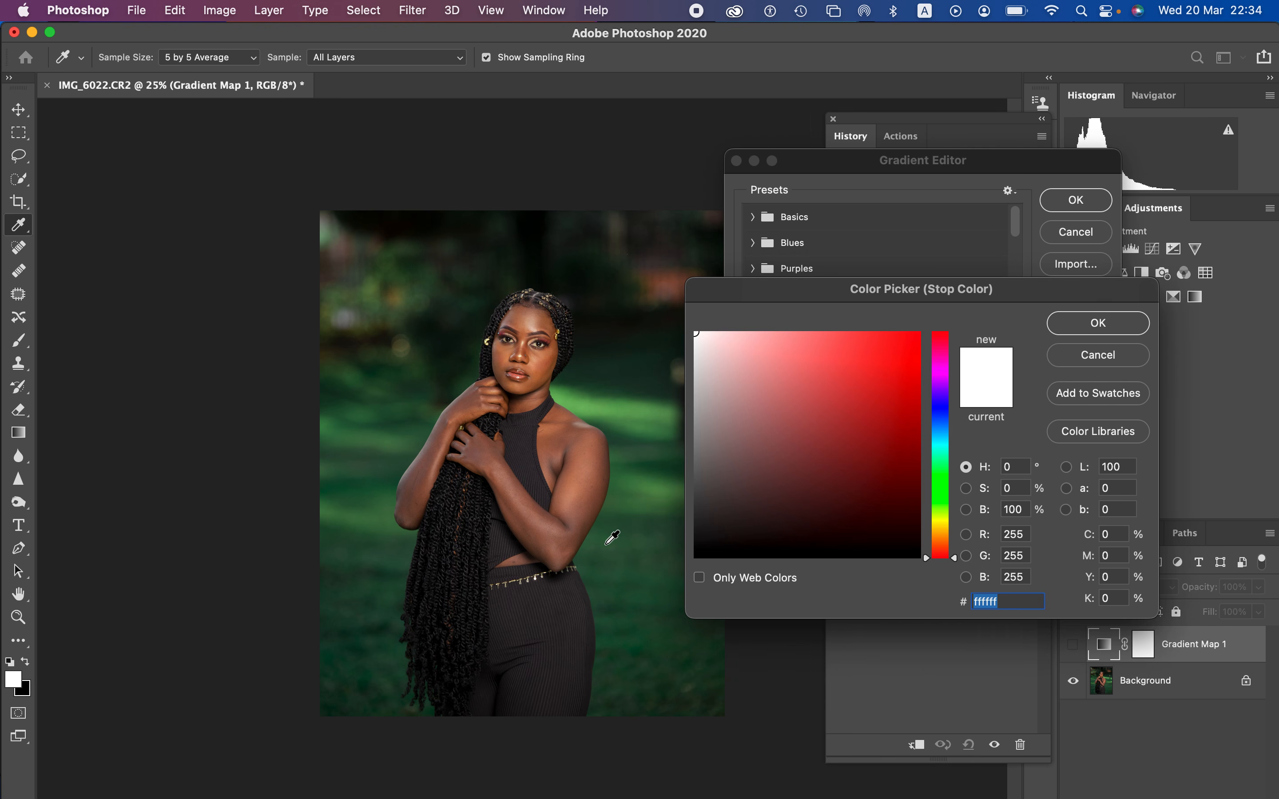
key("super+equal")
key("super+equal")
key("super+equal")
key("super+equal")
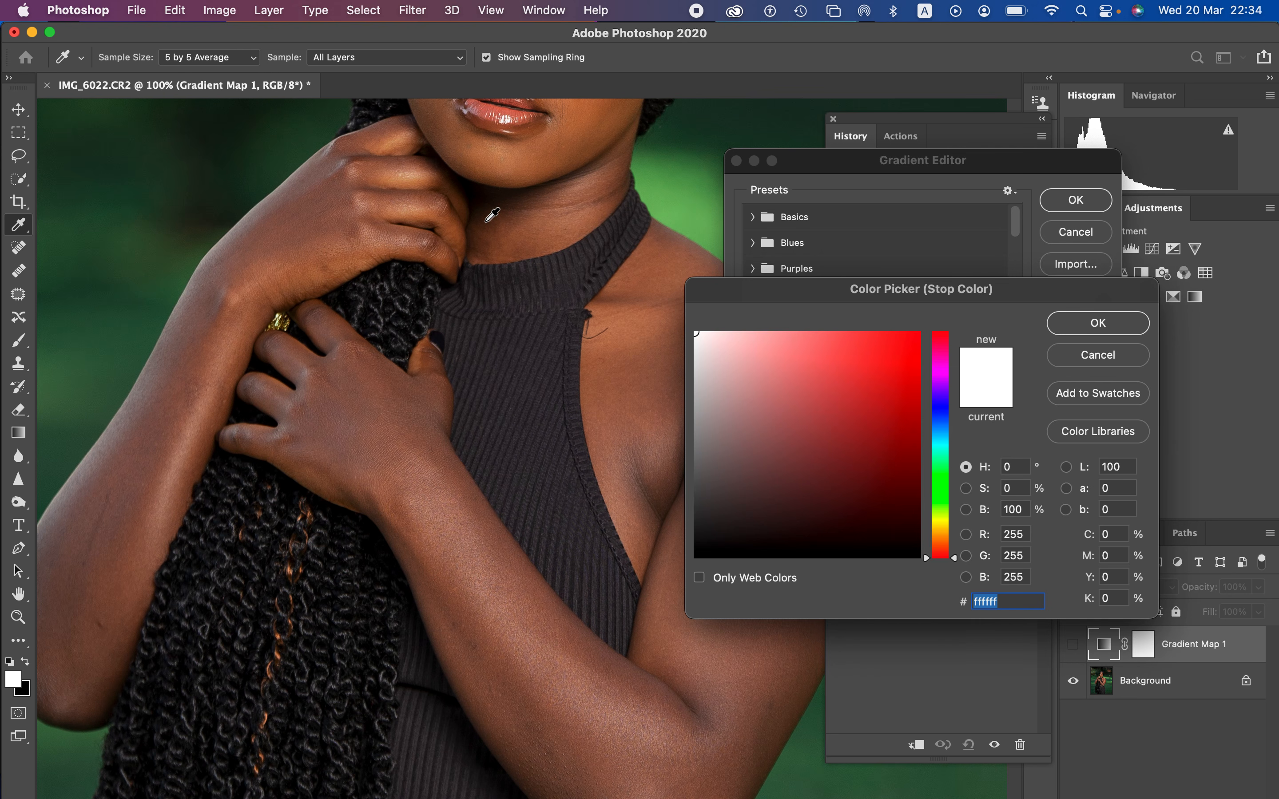
left_click(492, 221)
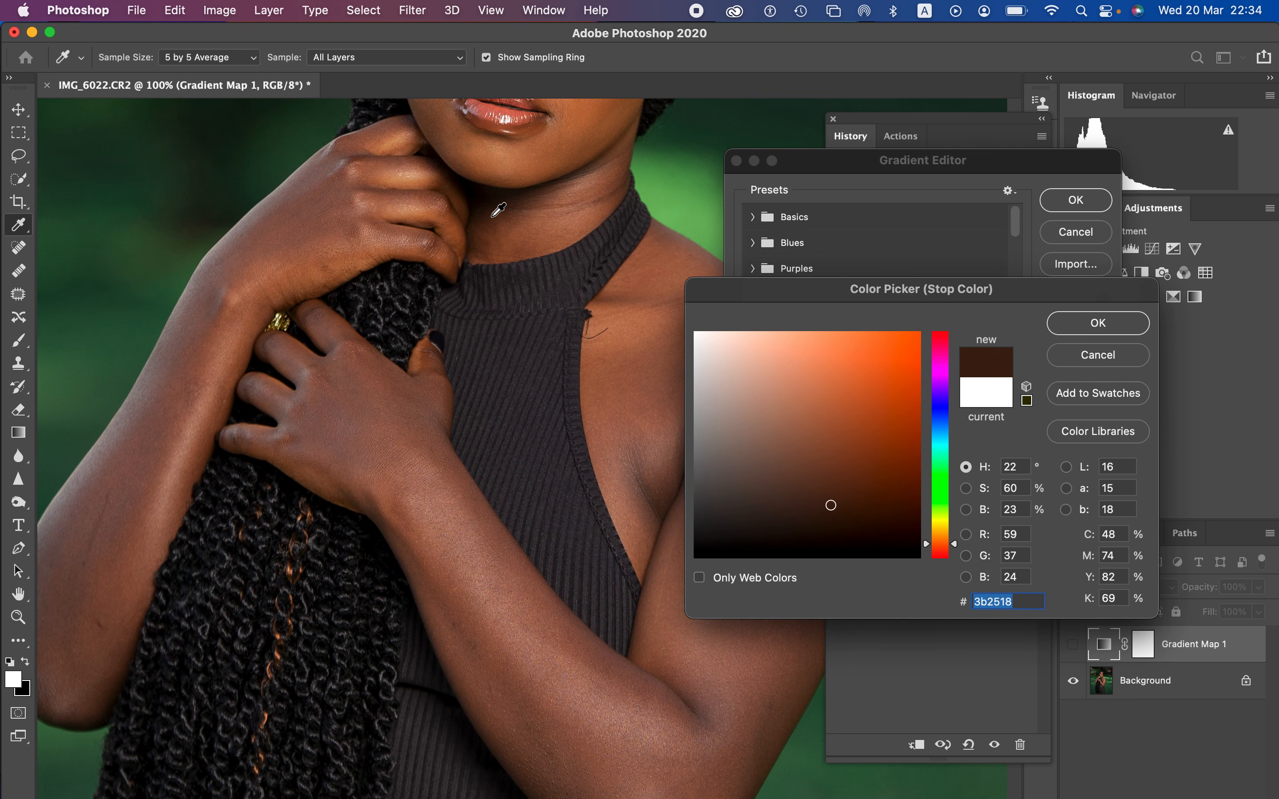
left_click(1087, 328)
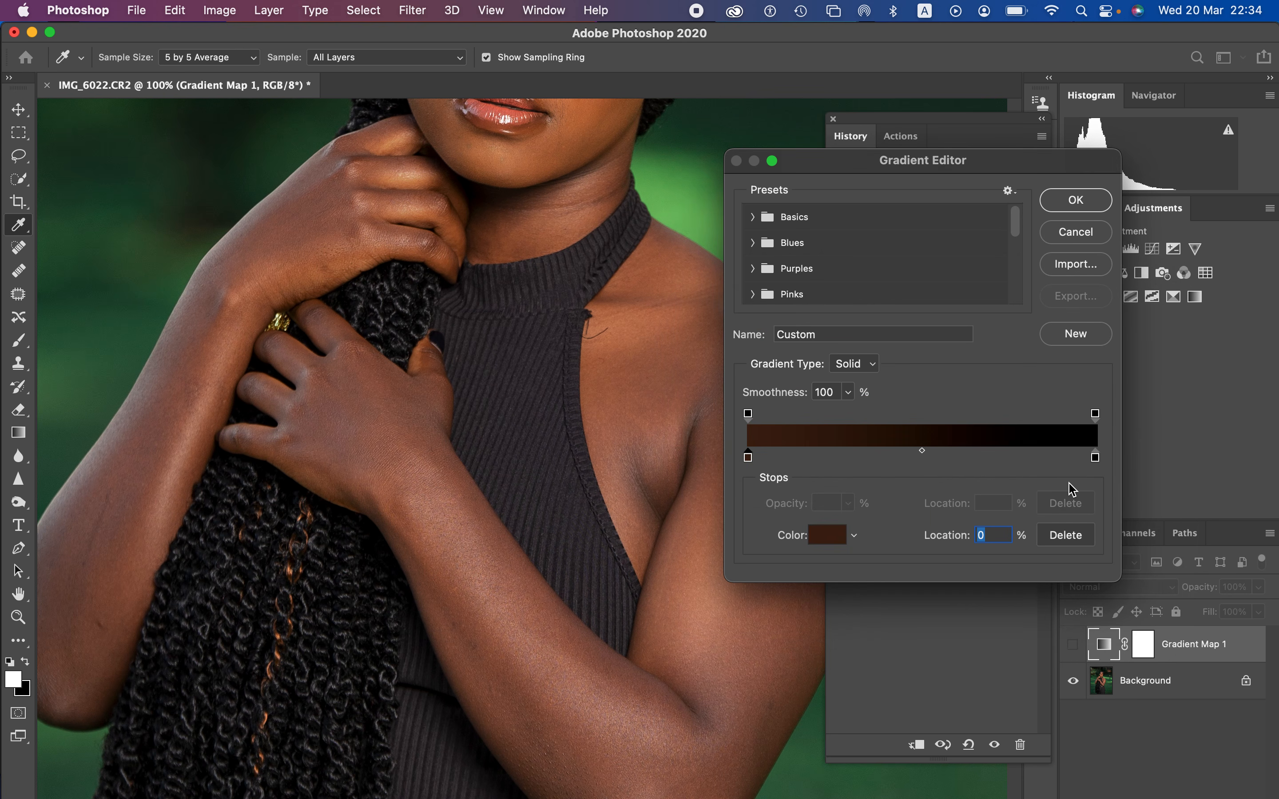
Step: Set the gradient's last color stop to the light beige e6d9b8 sampled from the highlight on the woman's nose
left_click(1097, 458)
left_click(820, 536)
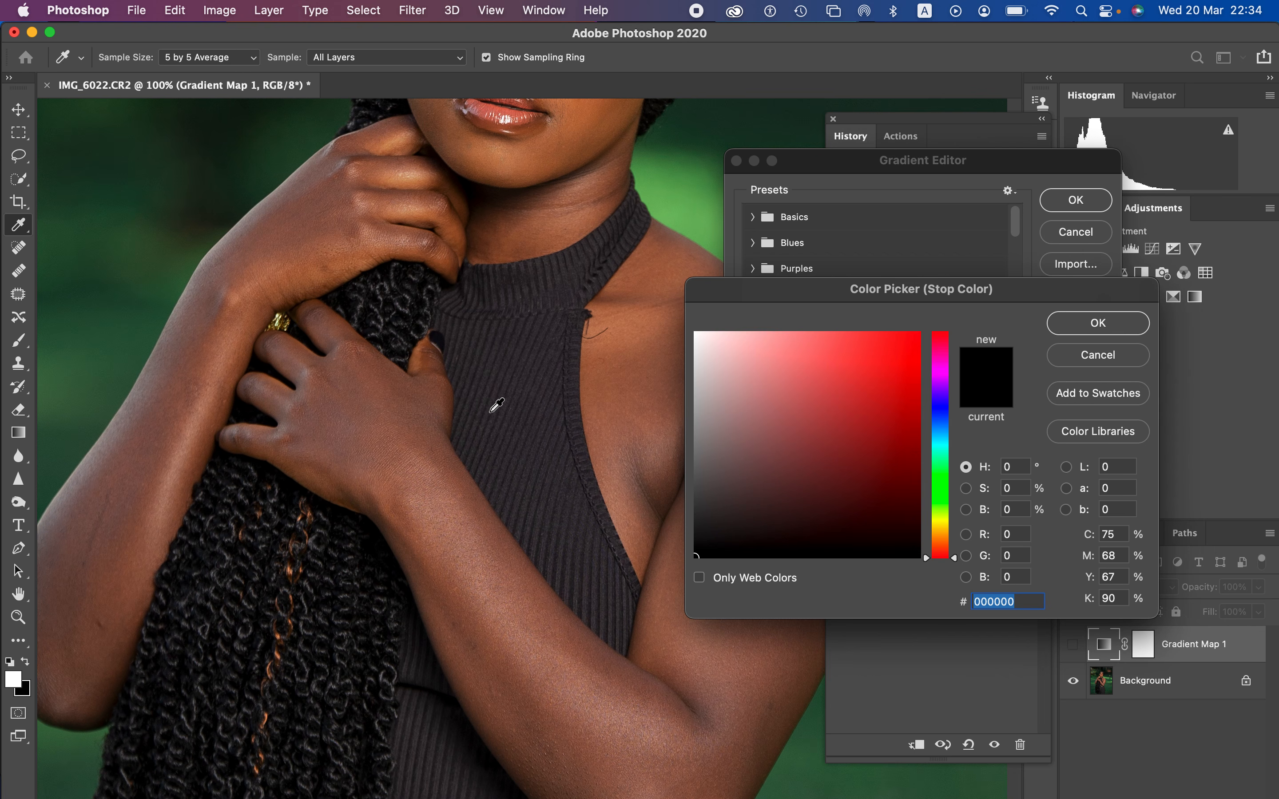
left_click_drag(561, 210, 552, 428)
left_click(502, 239)
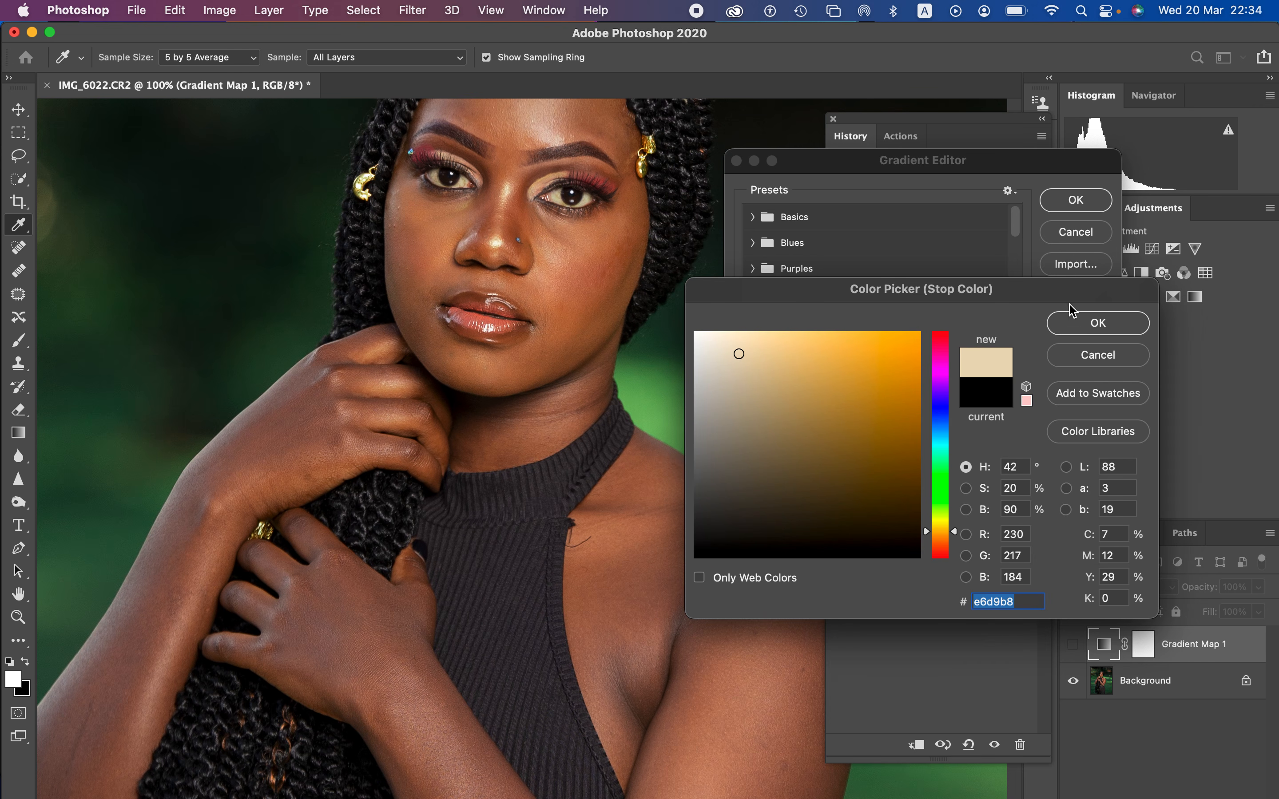
left_click(1093, 326)
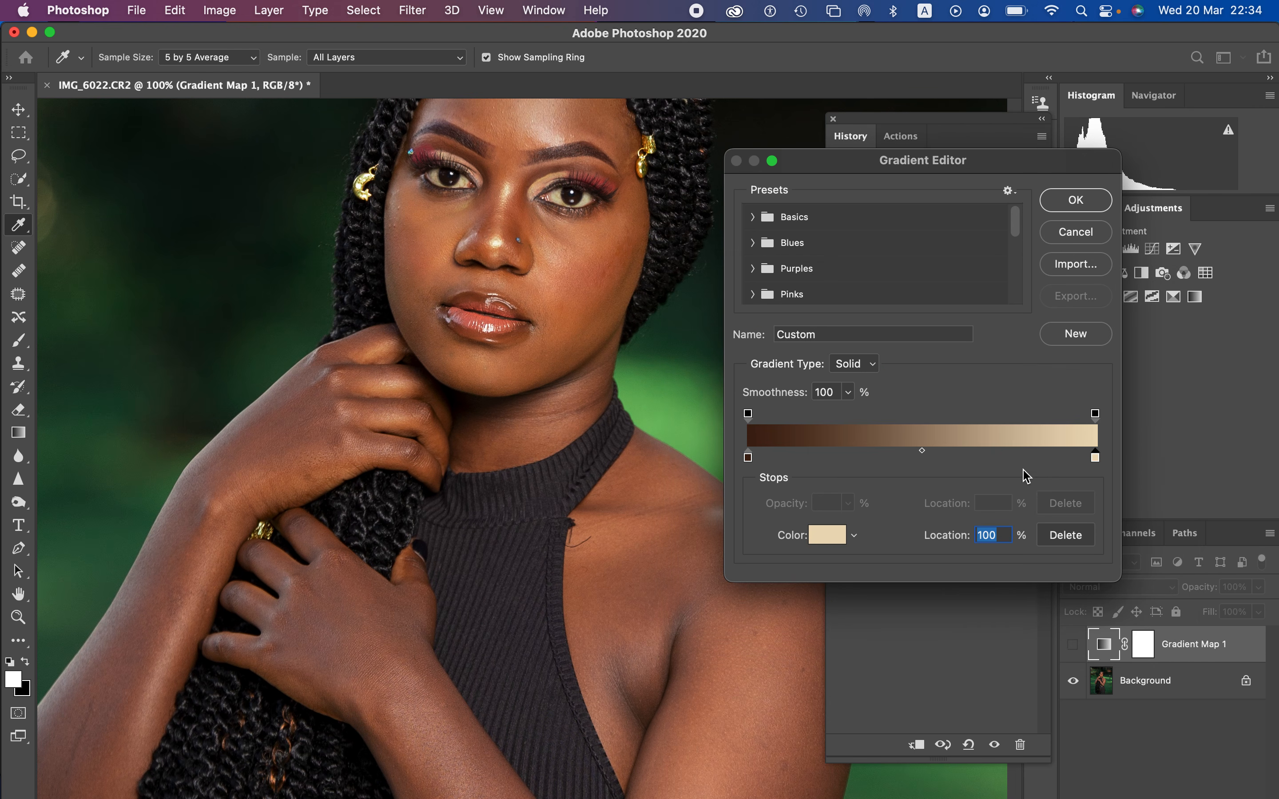
Step: Add a middle gradient stop at 50% with an orange-brown skin tone sampled from the woman's cheek, and apply the gradient
left_click(916, 455)
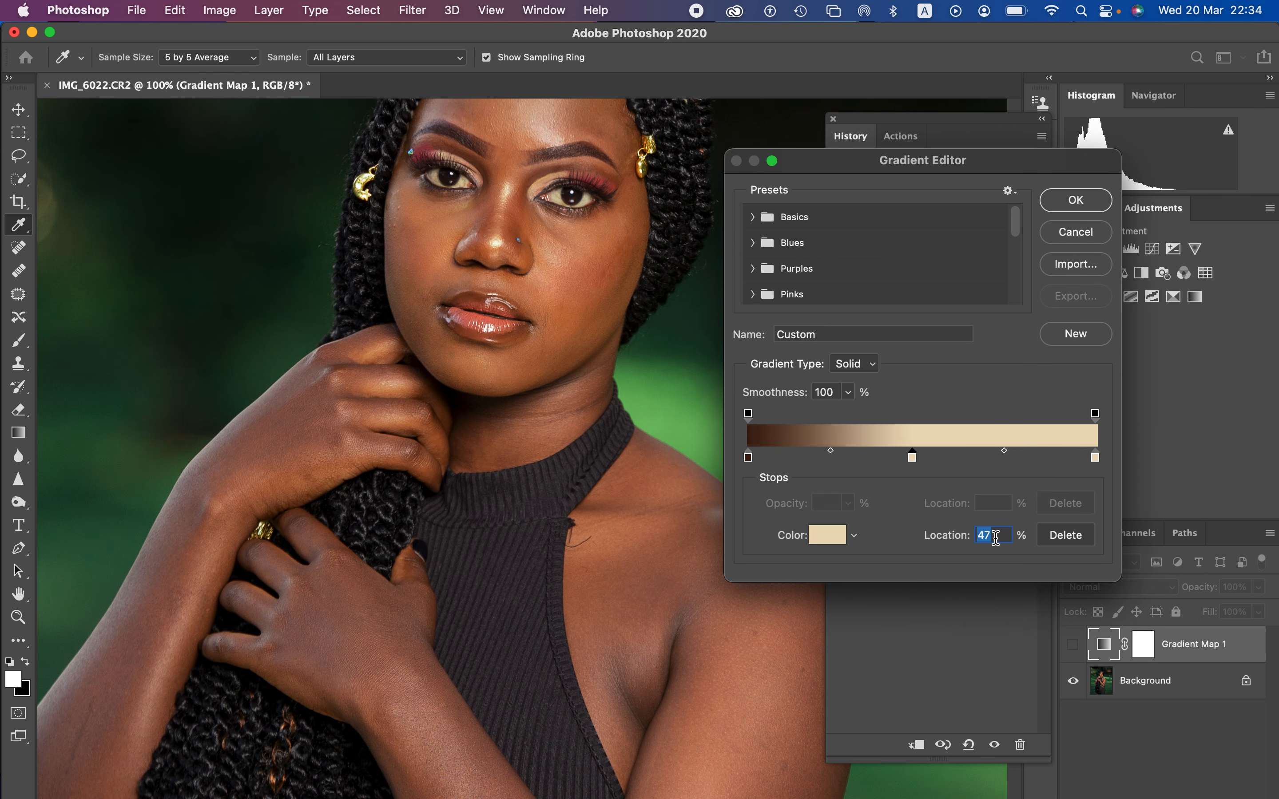
type("50")
left_click(827, 535)
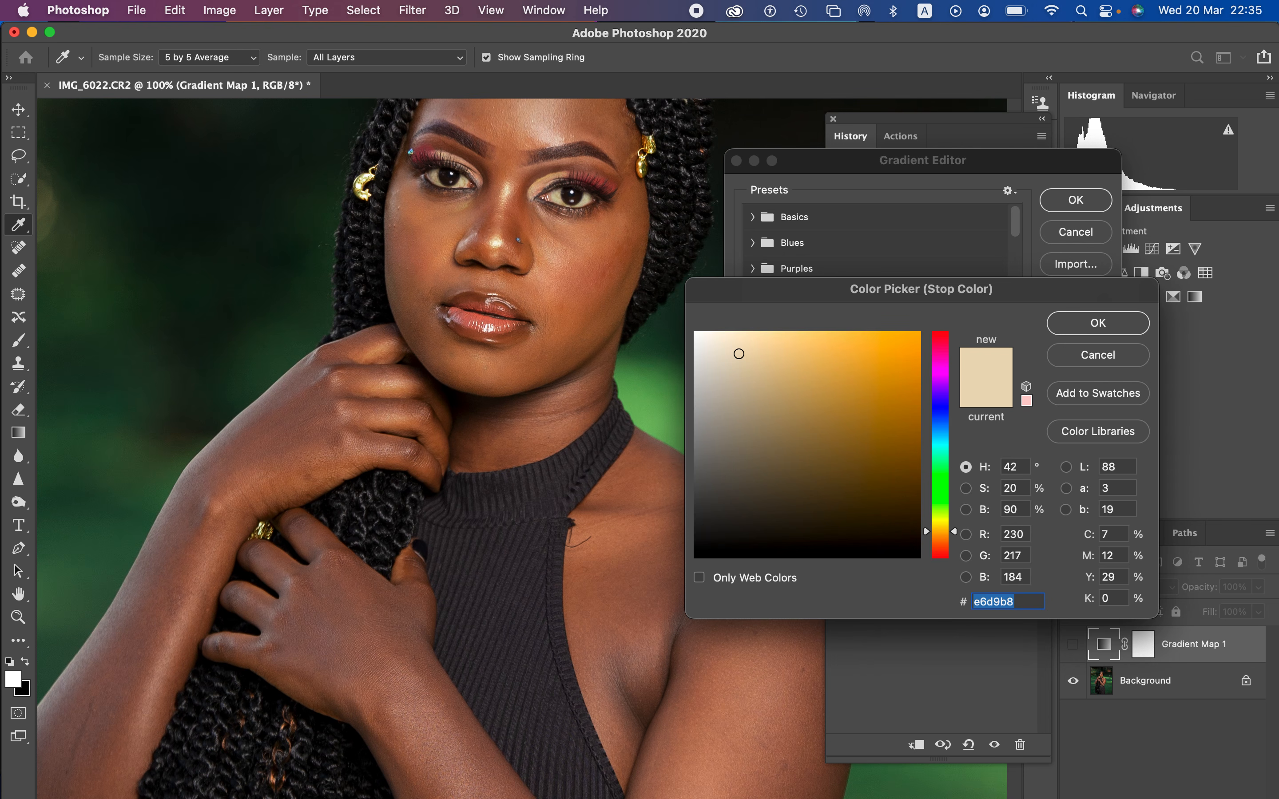
left_click(597, 257)
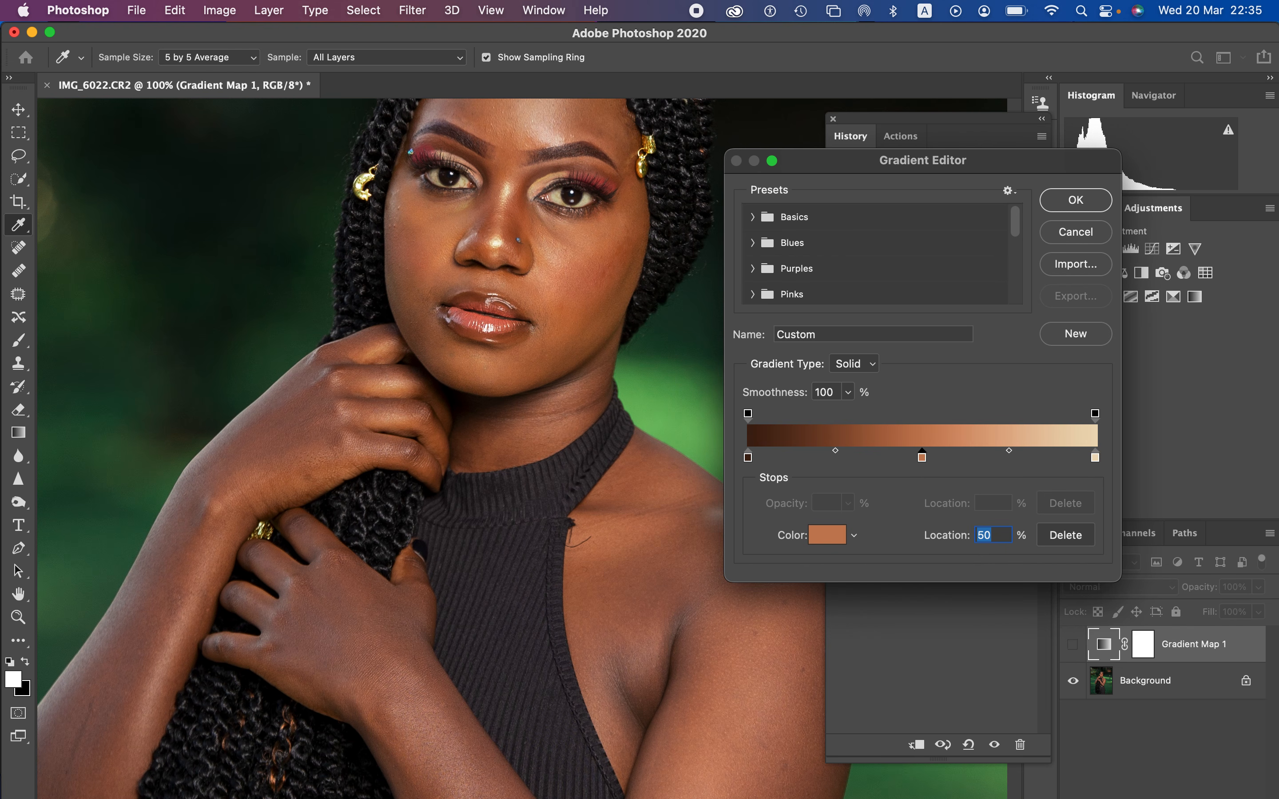
key("Return")
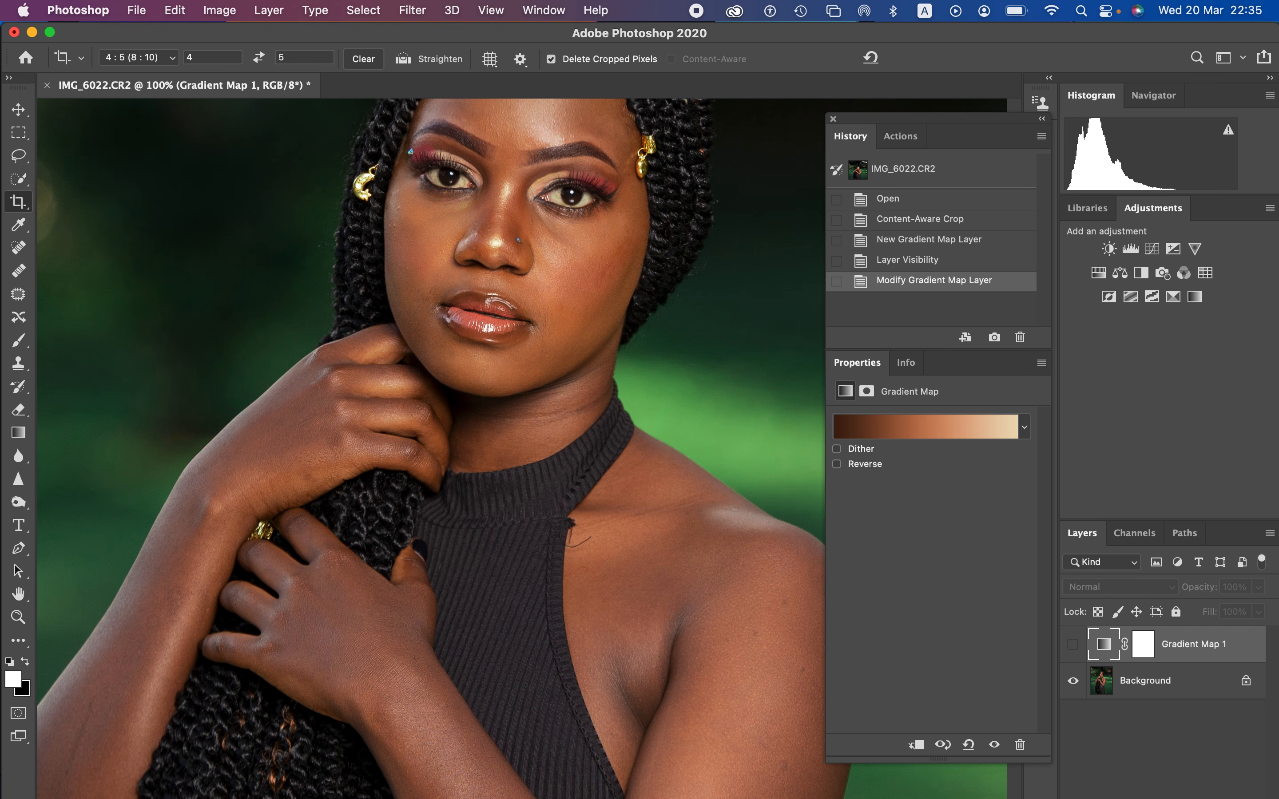
Step: Show the Gradient Map layer in Color blend mode and invert its mask to black
left_click(994, 744)
left_click(1120, 587)
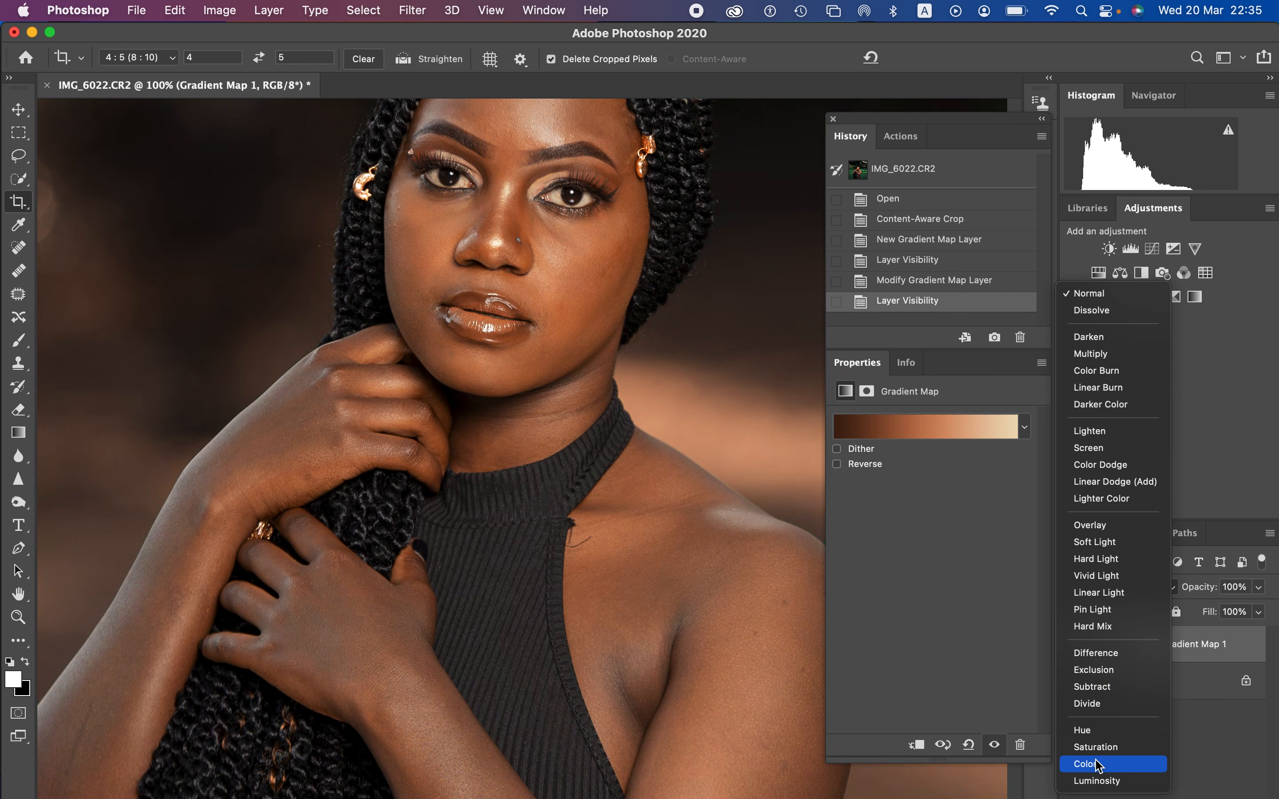
left_click(1094, 764)
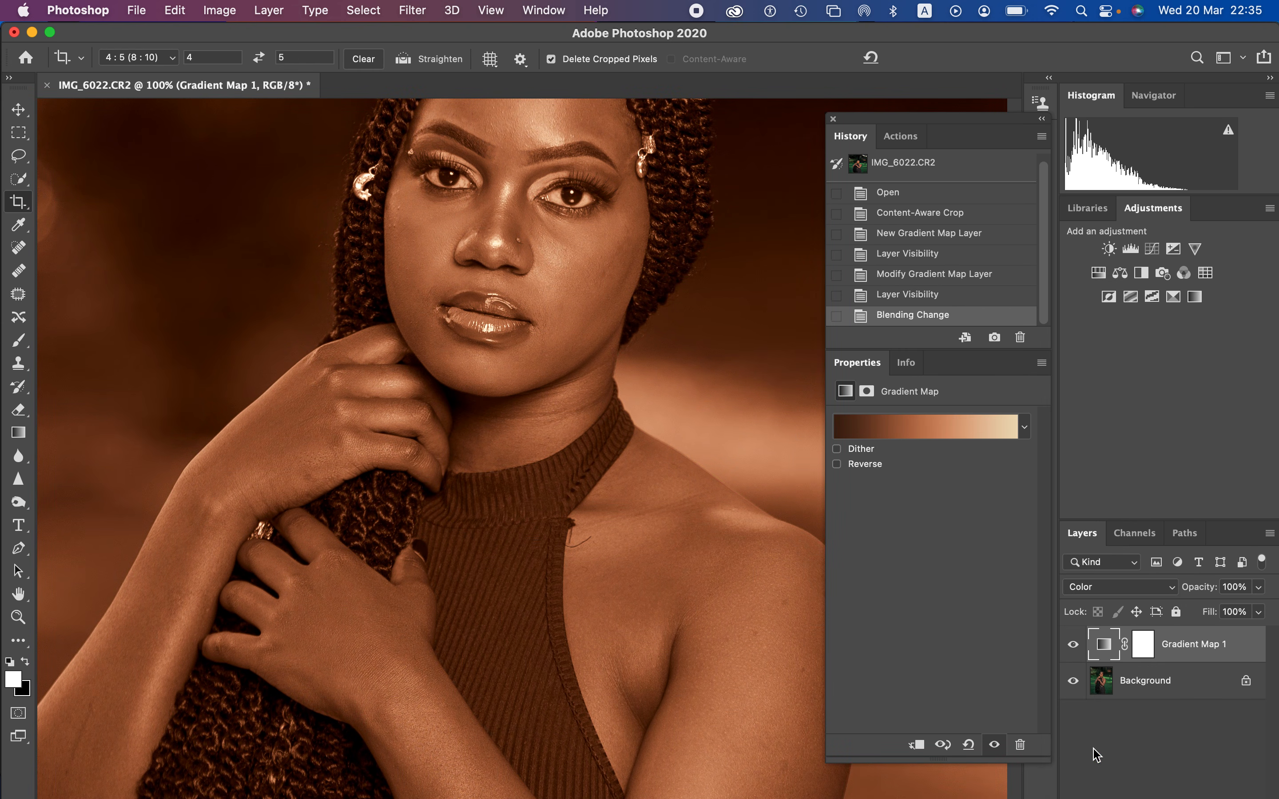
left_click(1139, 650)
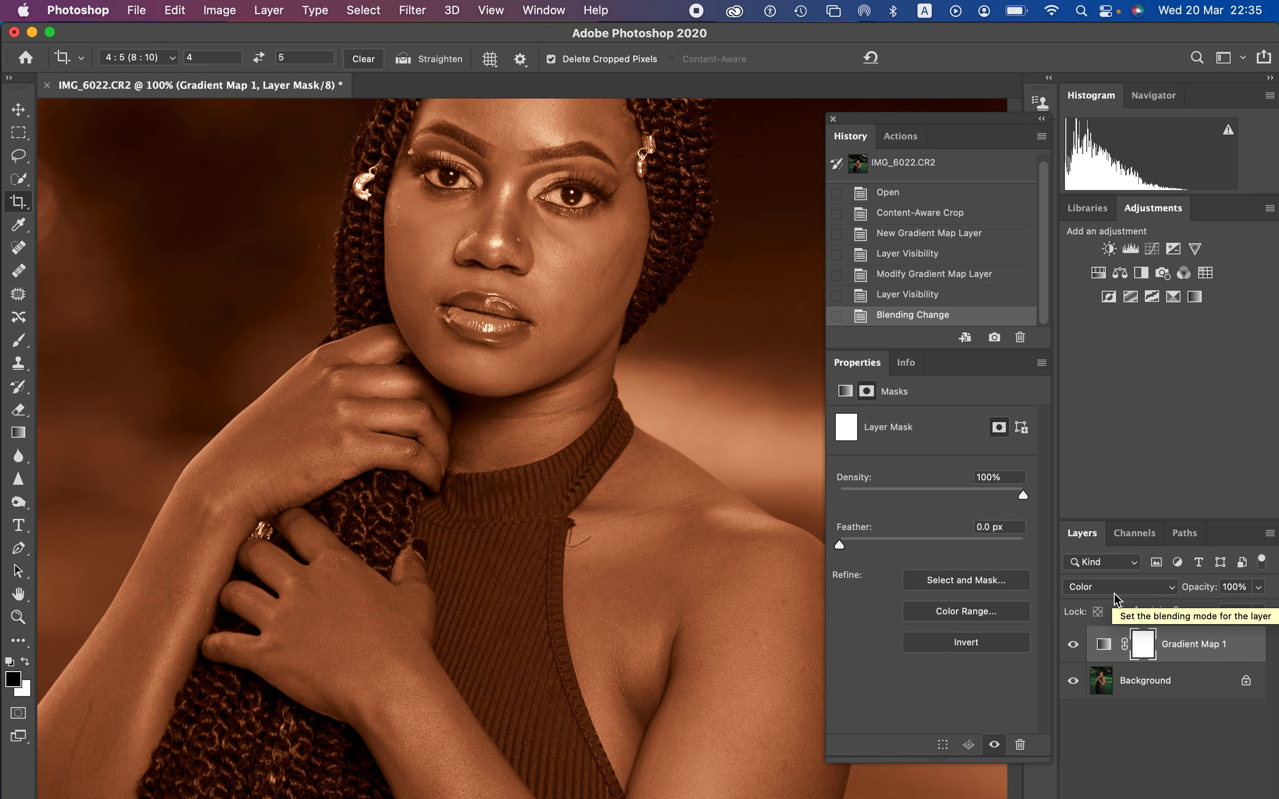
key("super+i")
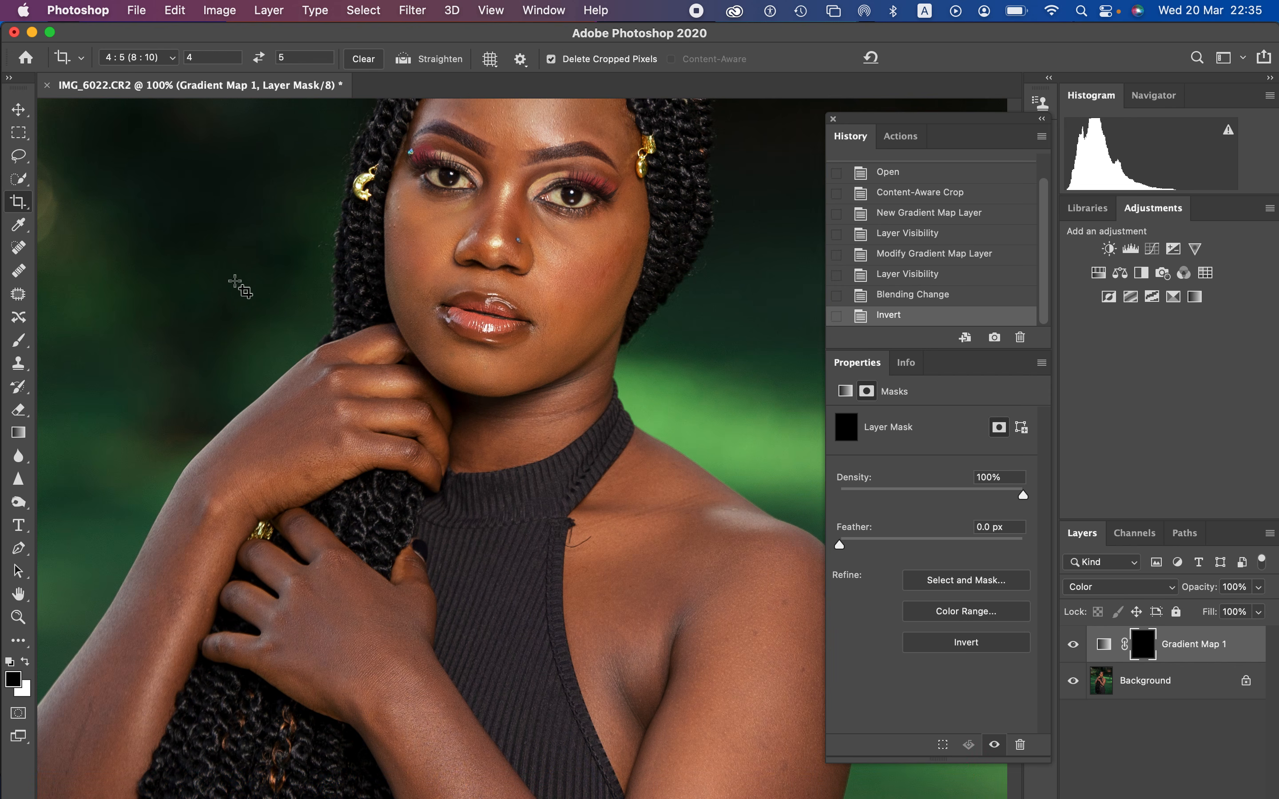
Step: Paint the Gradient Map mask white over the woman's face, neck, shoulder, arms and hands with a soft 200 px brush
left_click(21, 342)
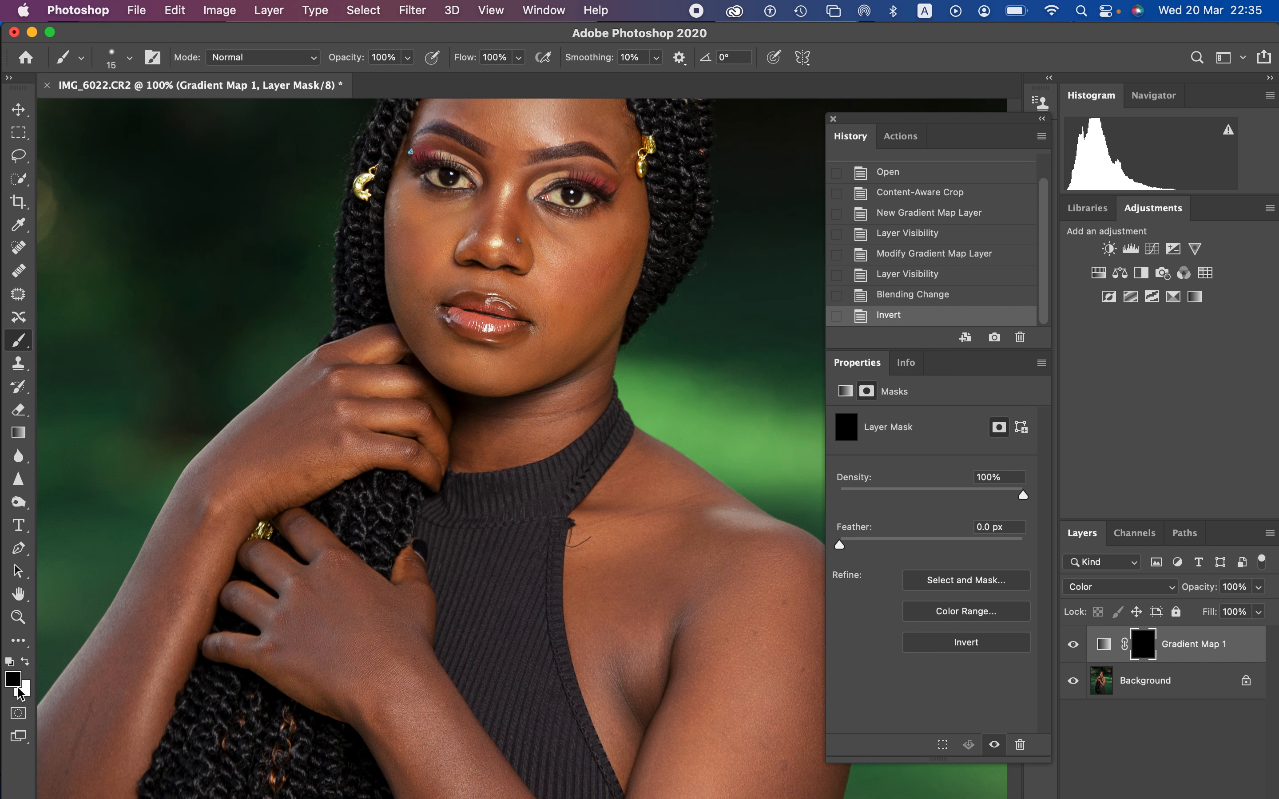
key("x")
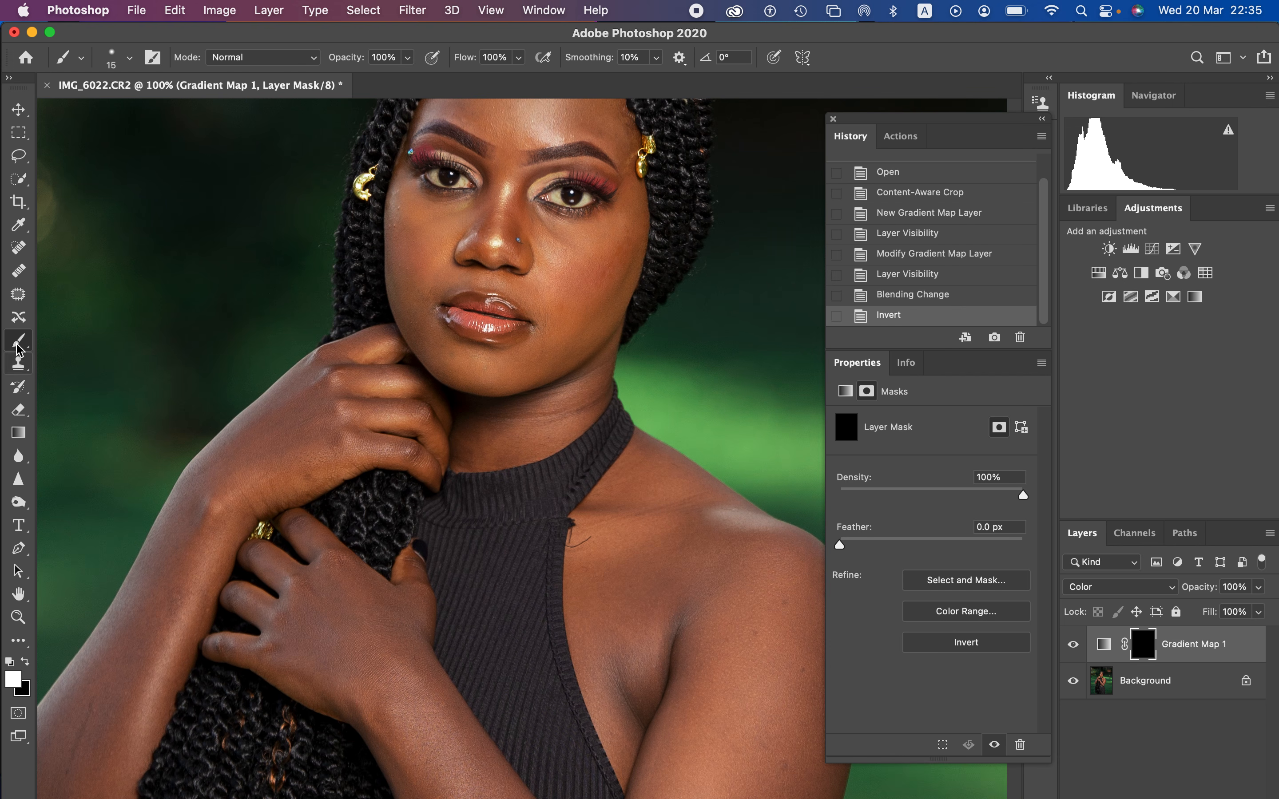
left_click(130, 58)
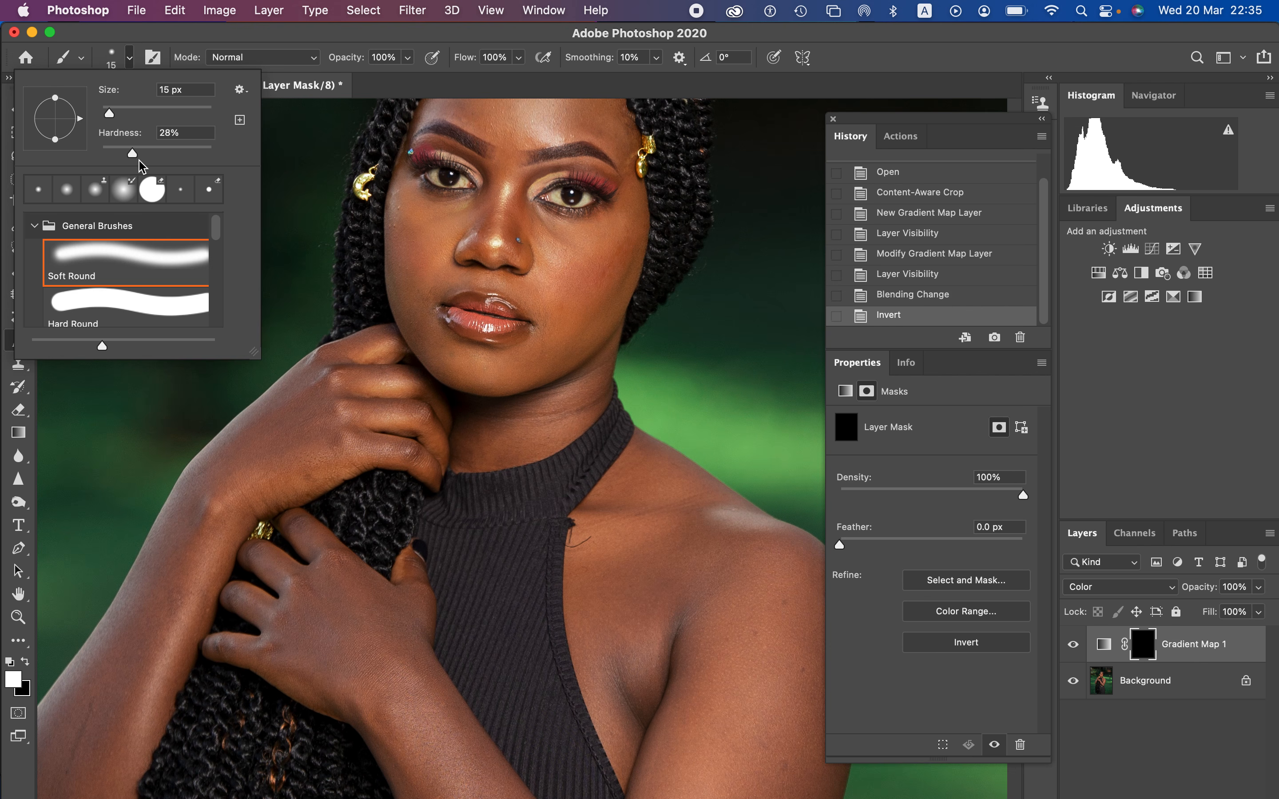
left_click_drag(130, 153, 74, 163)
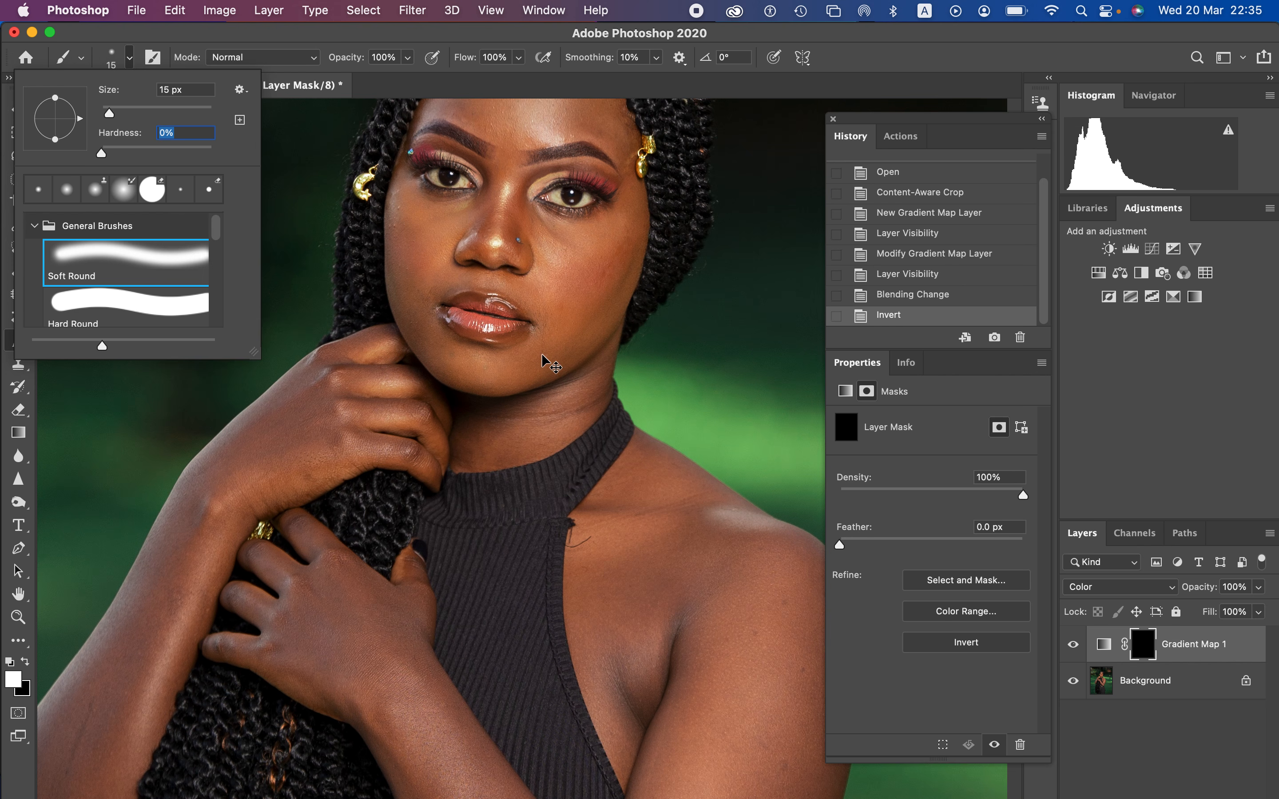
key("super+minus")
key("super+minus")
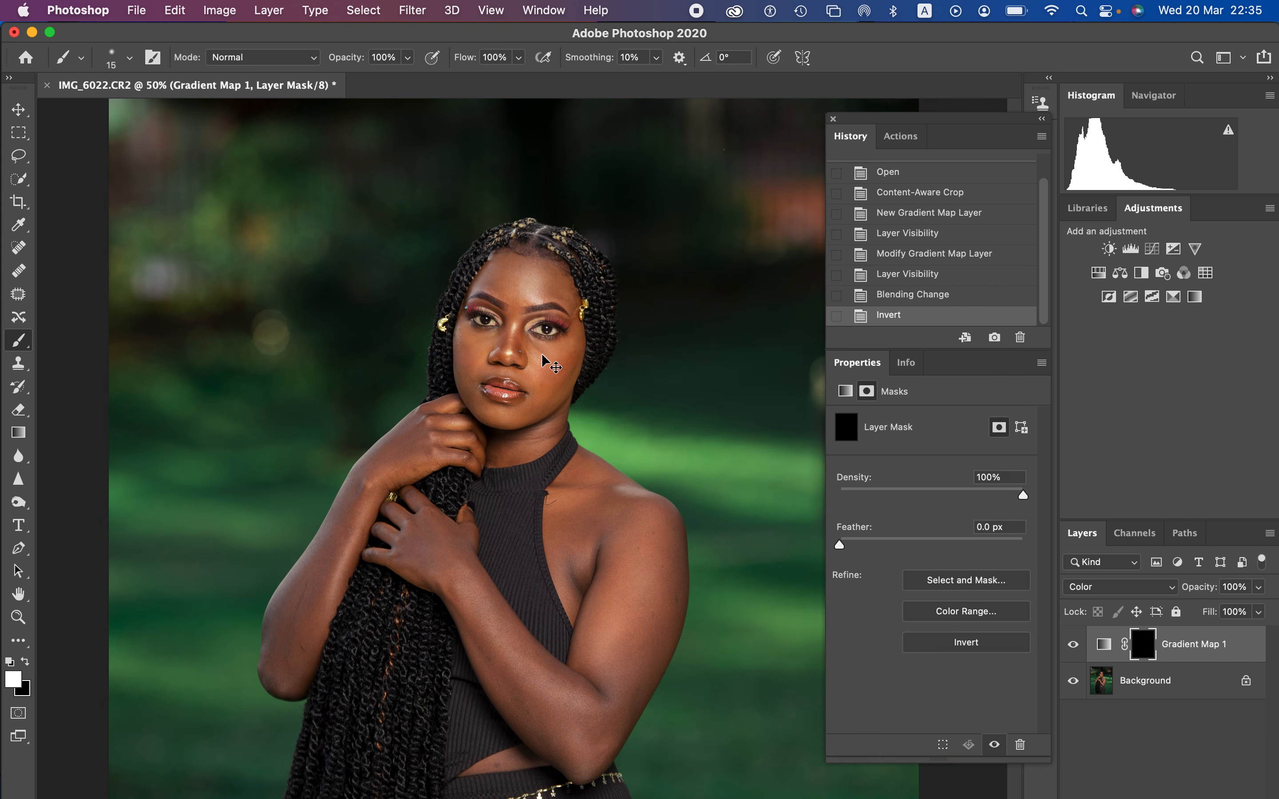
key("super+minus")
key("super+plus")
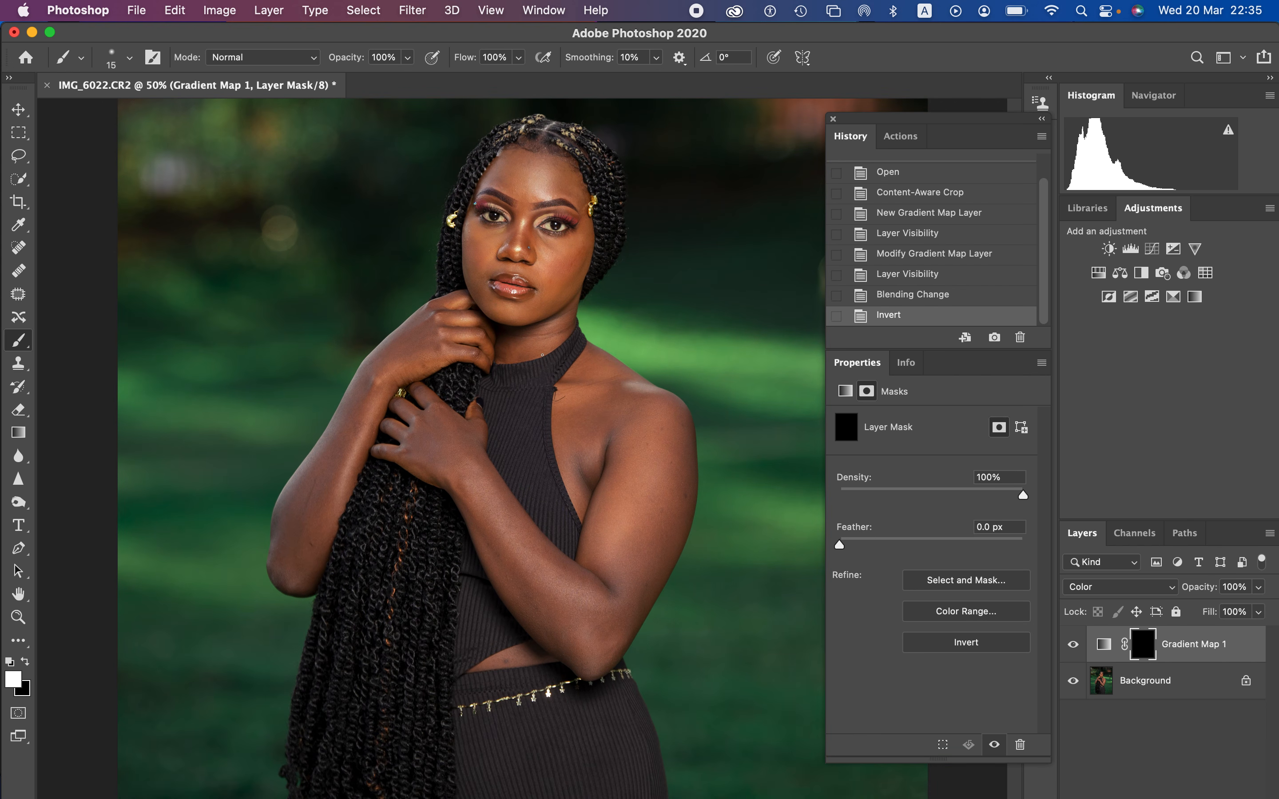
key("bracketright")
key("bracketright")
key("bracketright")
key("bracketright")
key("bracketright")
key("bracketright")
key("bracketright")
key("bracketright")
key("bracketright")
key("bracketright")
key("bracketright")
key("bracketright")
key("bracketleft")
key("bracketleft")
key("bracketleft")
mouse_move(572, 262)
left_mouse_down()
mouse_move(576, 204)
mouse_move(526, 172)
mouse_move(500, 310)
mouse_move(434, 331)
mouse_move(401, 365)
mouse_move(308, 520)
mouse_move(318, 493)
mouse_move(293, 562)
mouse_move(300, 513)
mouse_move(302, 568)
mouse_move(317, 501)
mouse_move(299, 569)
mouse_move(377, 389)
mouse_move(429, 327)
left_mouse_up()
mouse_move(432, 449)
left_mouse_down()
mouse_move(444, 450)
mouse_move(460, 452)
mouse_move(449, 427)
mouse_move(468, 439)
mouse_move(496, 532)
mouse_move(578, 631)
mouse_move(503, 659)
mouse_move(569, 635)
mouse_move(615, 505)
mouse_move(610, 616)
mouse_move(602, 639)
mouse_move(640, 526)
mouse_move(609, 549)
mouse_move(585, 474)
mouse_move(580, 414)
mouse_move(592, 398)
mouse_move(621, 394)
mouse_move(669, 454)
mouse_move(643, 511)
mouse_move(645, 456)
mouse_move(634, 545)
mouse_move(667, 488)
mouse_move(661, 541)
mouse_move(670, 529)
mouse_move(590, 658)
mouse_move(638, 545)
mouse_move(648, 459)
mouse_move(602, 379)
left_mouse_up()
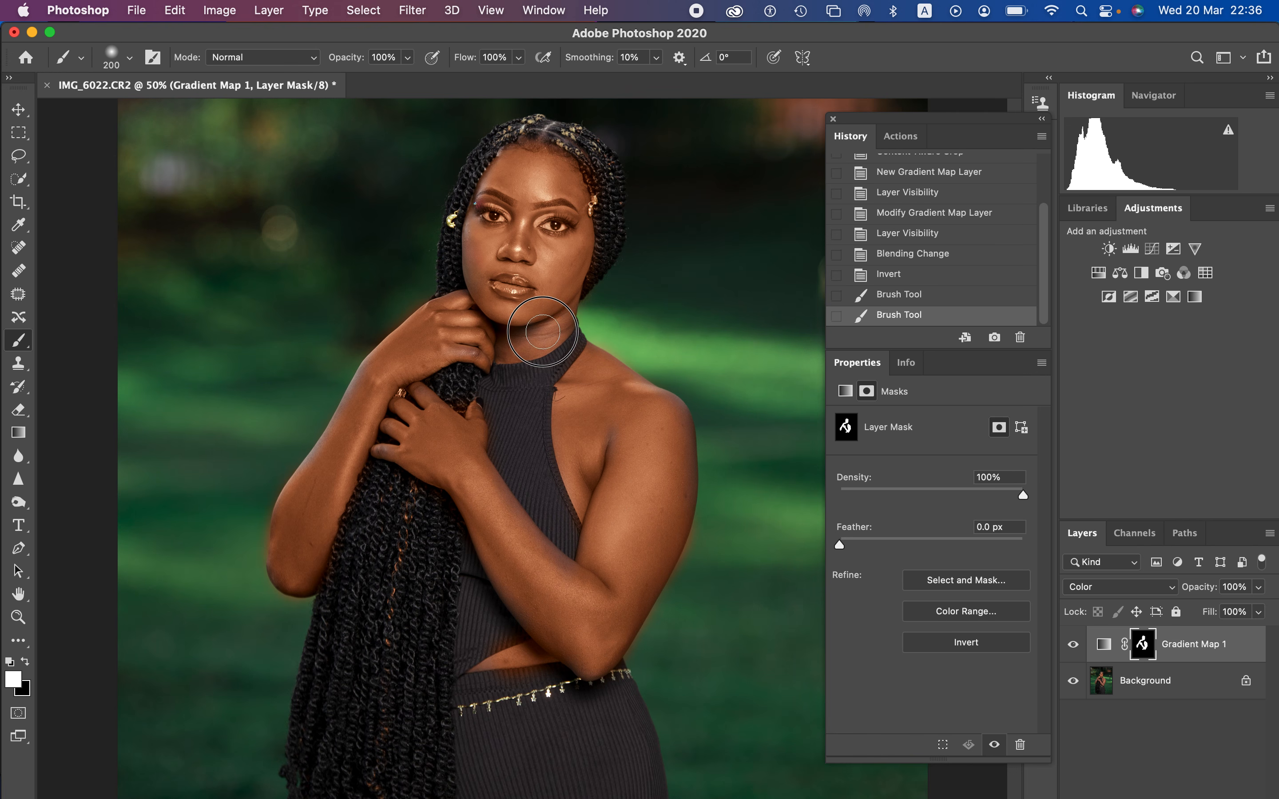
Step: Fill in the remaining skin on the mask in white, covering the upper face, elbows and exposed midriff
left_click(537, 197)
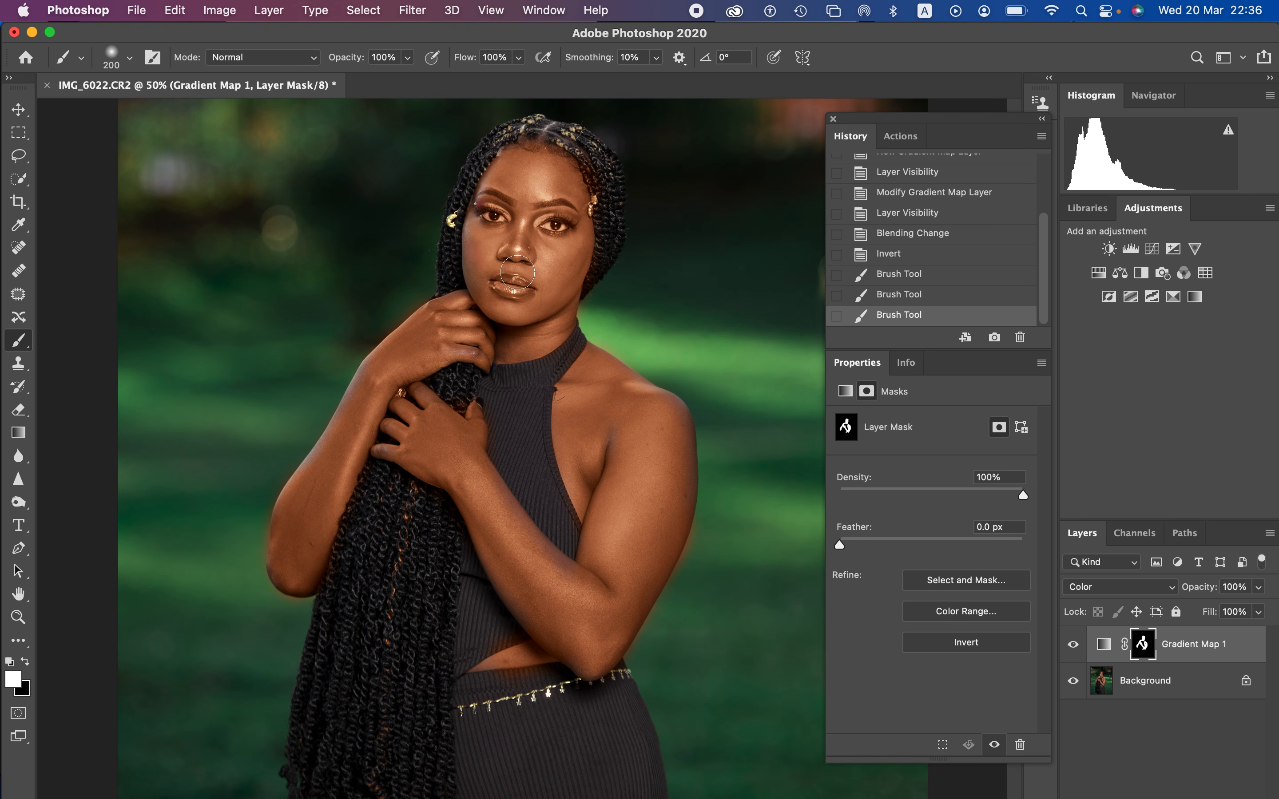
left_click_drag(289, 569, 294, 571)
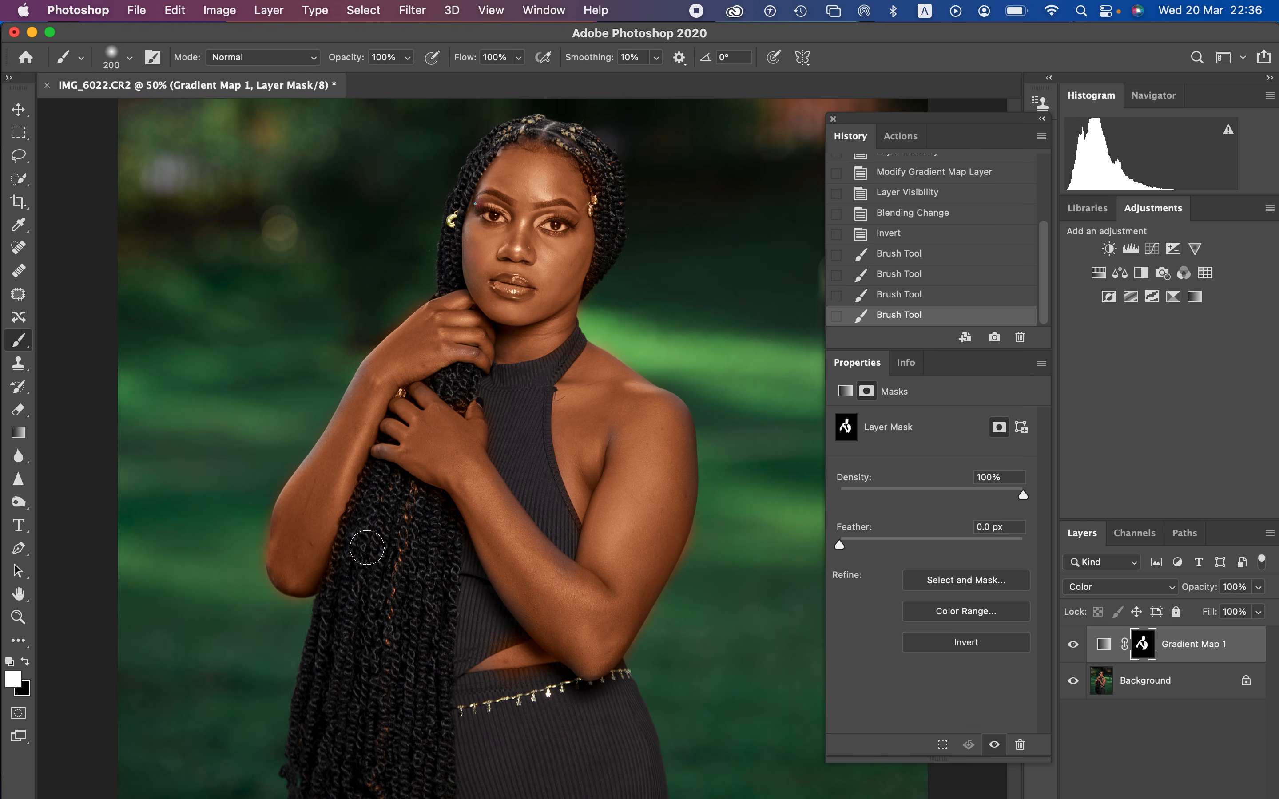
left_click(619, 605)
left_click_drag(485, 673, 507, 655)
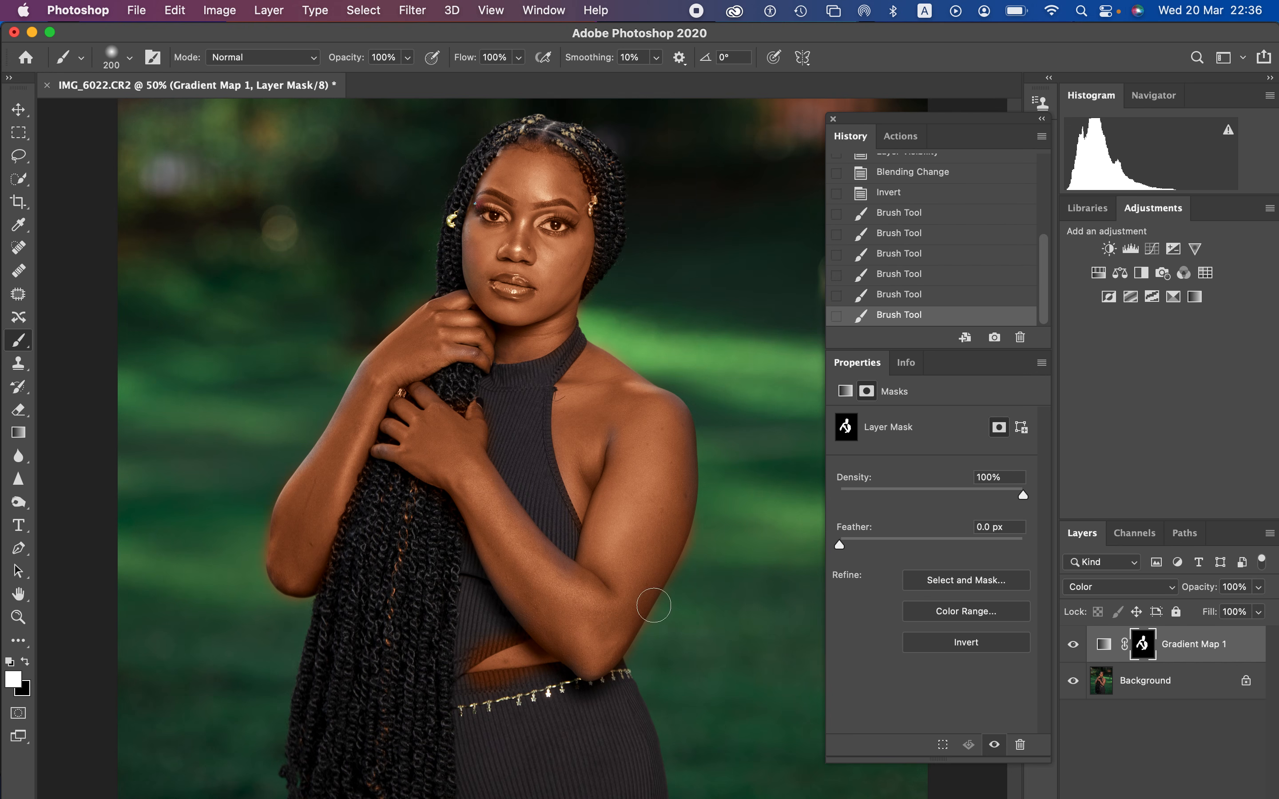
Step: Paint the mask black with an 80 px brush where the tint spills onto the clothing around the midriff and beside the elbow
left_click(24, 661)
key("bracketleft")
key("bracketleft")
key("bracketleft")
key("bracketleft")
key("bracketleft")
key("bracketleft")
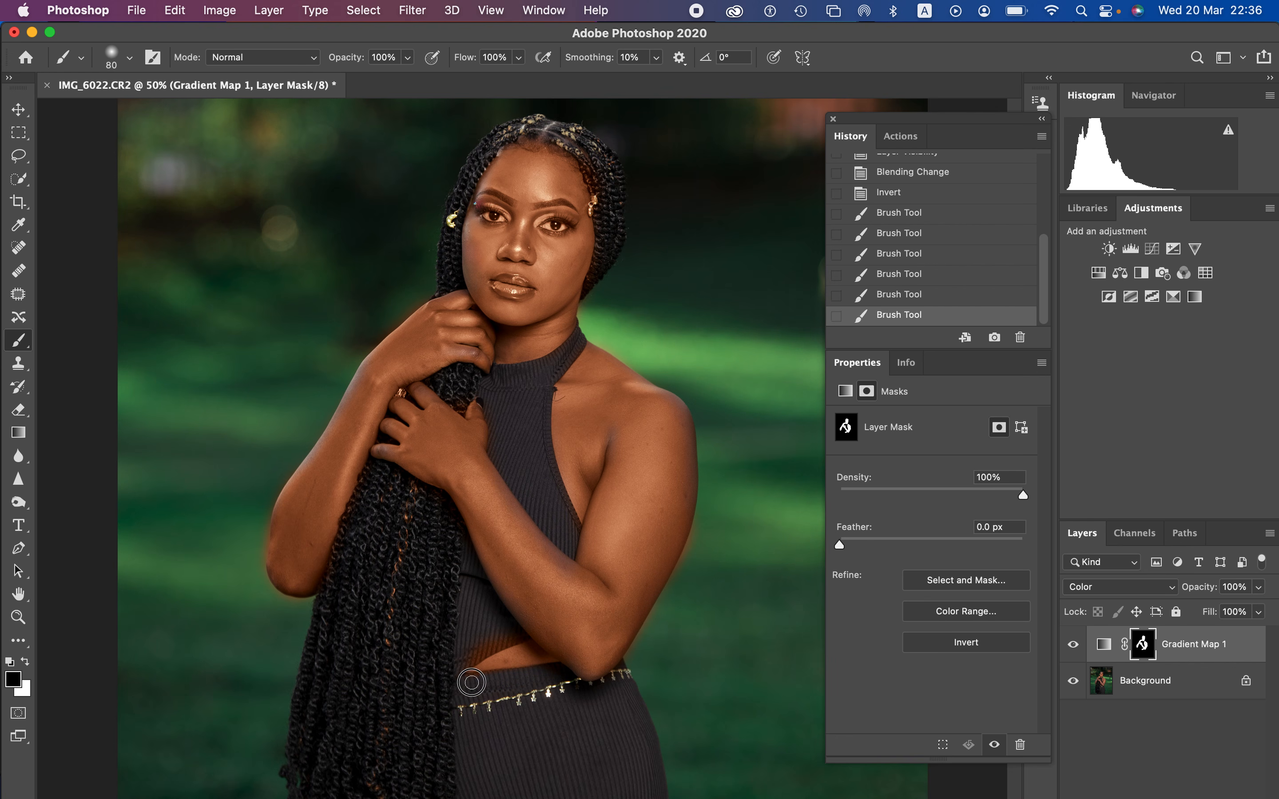
mouse_move(464, 681)
left_mouse_down()
mouse_move(503, 639)
mouse_move(472, 656)
left_mouse_up()
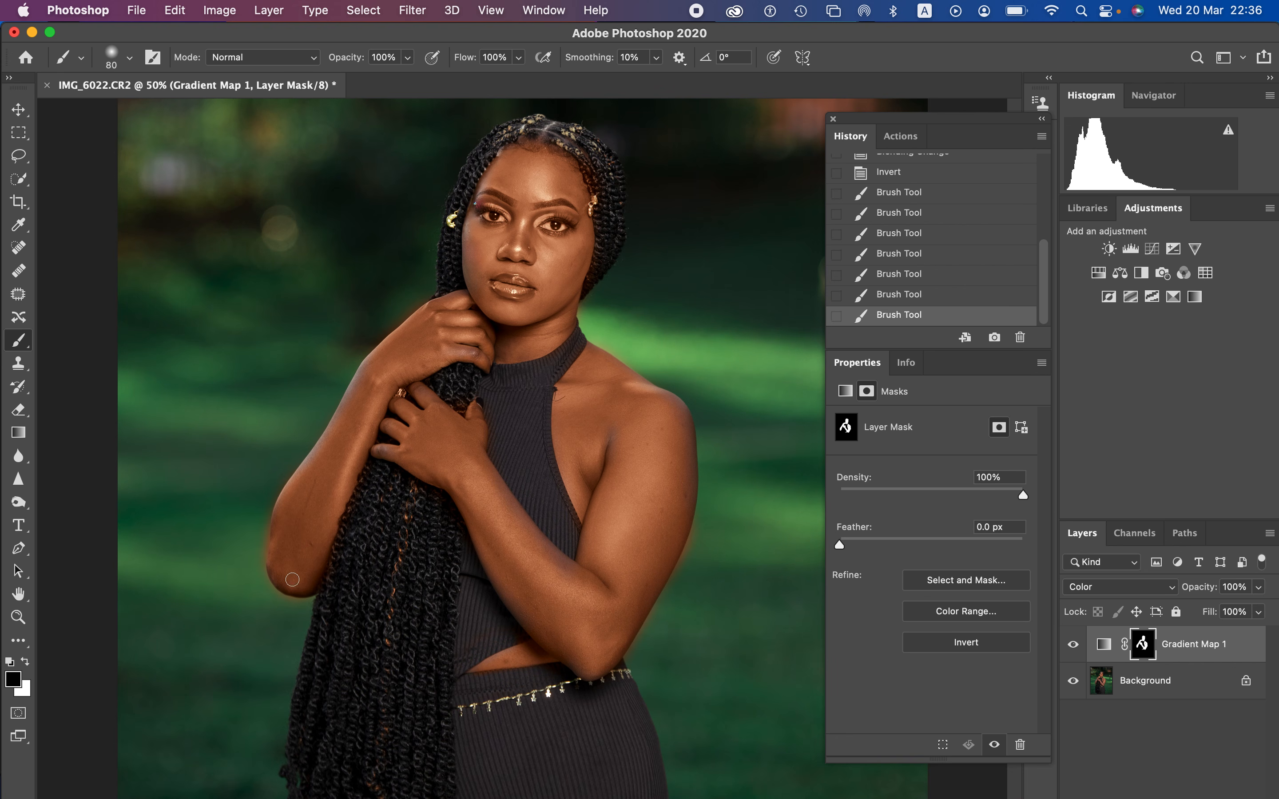
left_click_drag(297, 604, 274, 600)
Step: Mask the tint off the lips and eyes and clean up its spill along the top, arm and hand edges
left_click_drag(507, 283, 515, 290)
mouse_move(496, 213)
left_mouse_down()
mouse_move(483, 211)
mouse_move(562, 226)
left_mouse_up()
left_click(533, 468)
mouse_move(702, 527)
left_mouse_down()
mouse_move(642, 641)
mouse_move(650, 630)
left_mouse_up()
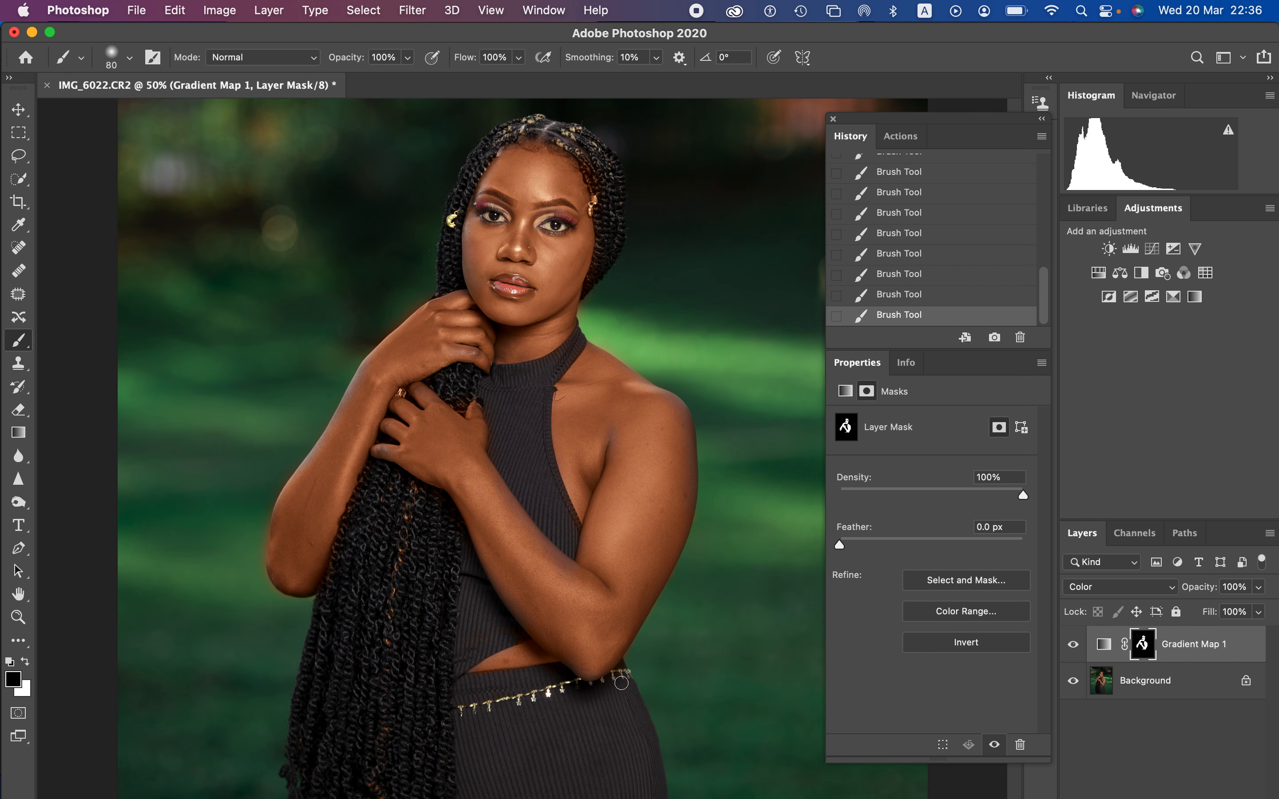
left_click_drag(622, 683, 560, 701)
left_click_drag(557, 222, 547, 228)
left_click_drag(376, 335, 437, 296)
Step: Set the Gradient Map layer's opacity to 60%, comparing the skin with the layer hidden and shown, and close the floating panels
left_click(1075, 646)
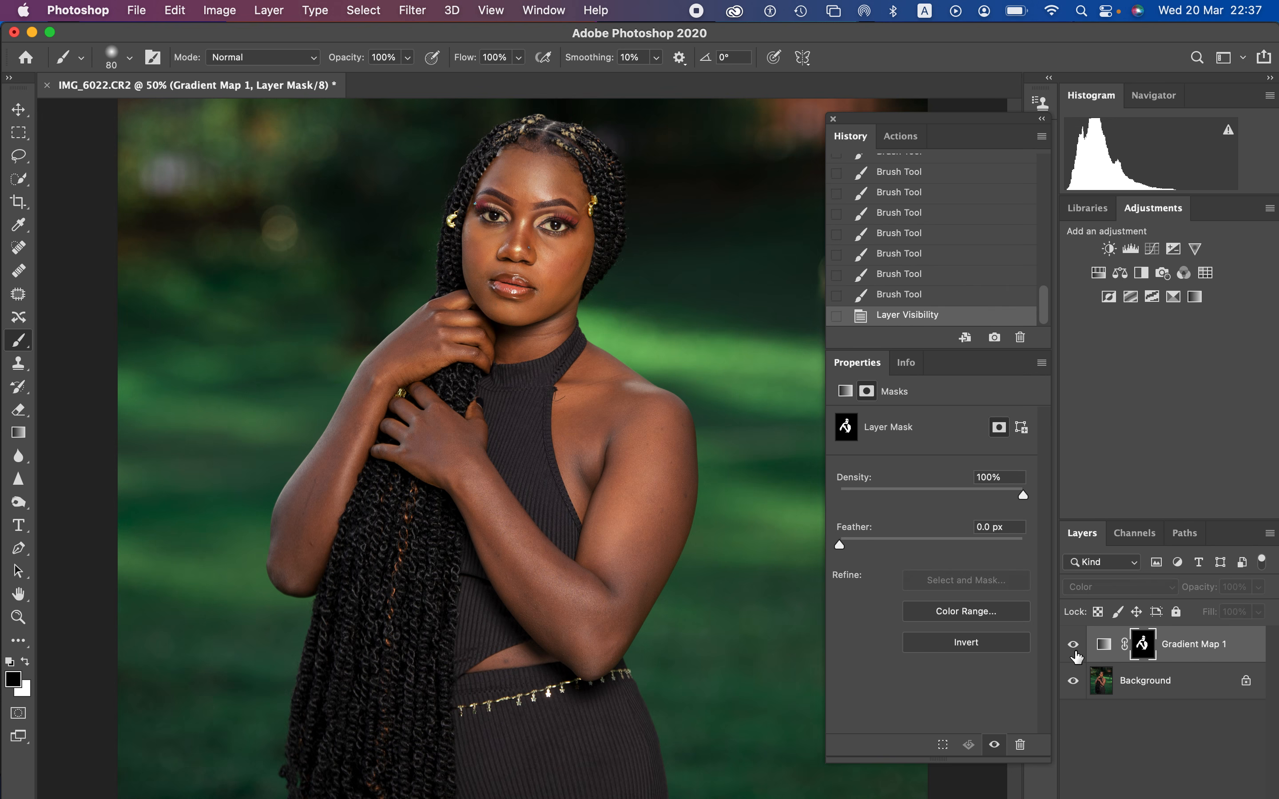
left_click(1075, 646)
left_click(1074, 646)
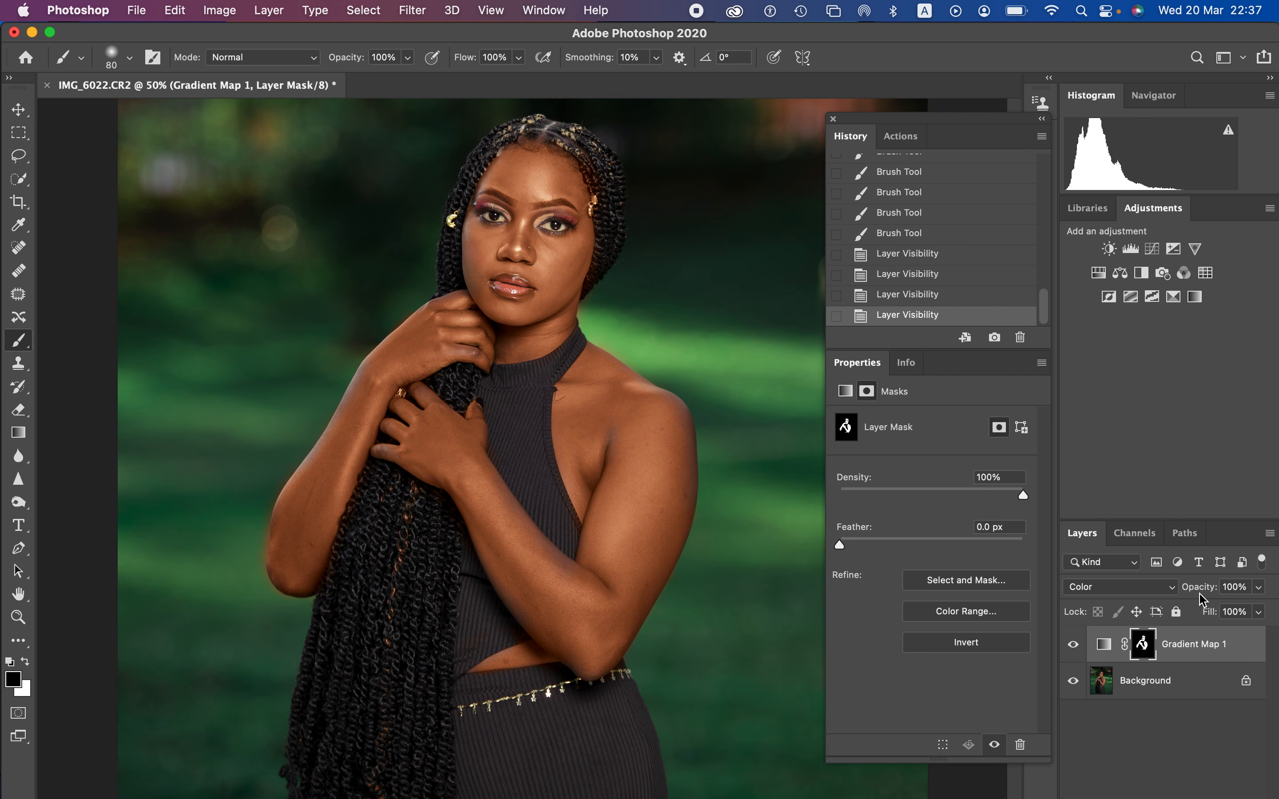
mouse_move(1200, 597)
left_mouse_down()
mouse_move(1163, 595)
mouse_move(1187, 596)
left_mouse_up()
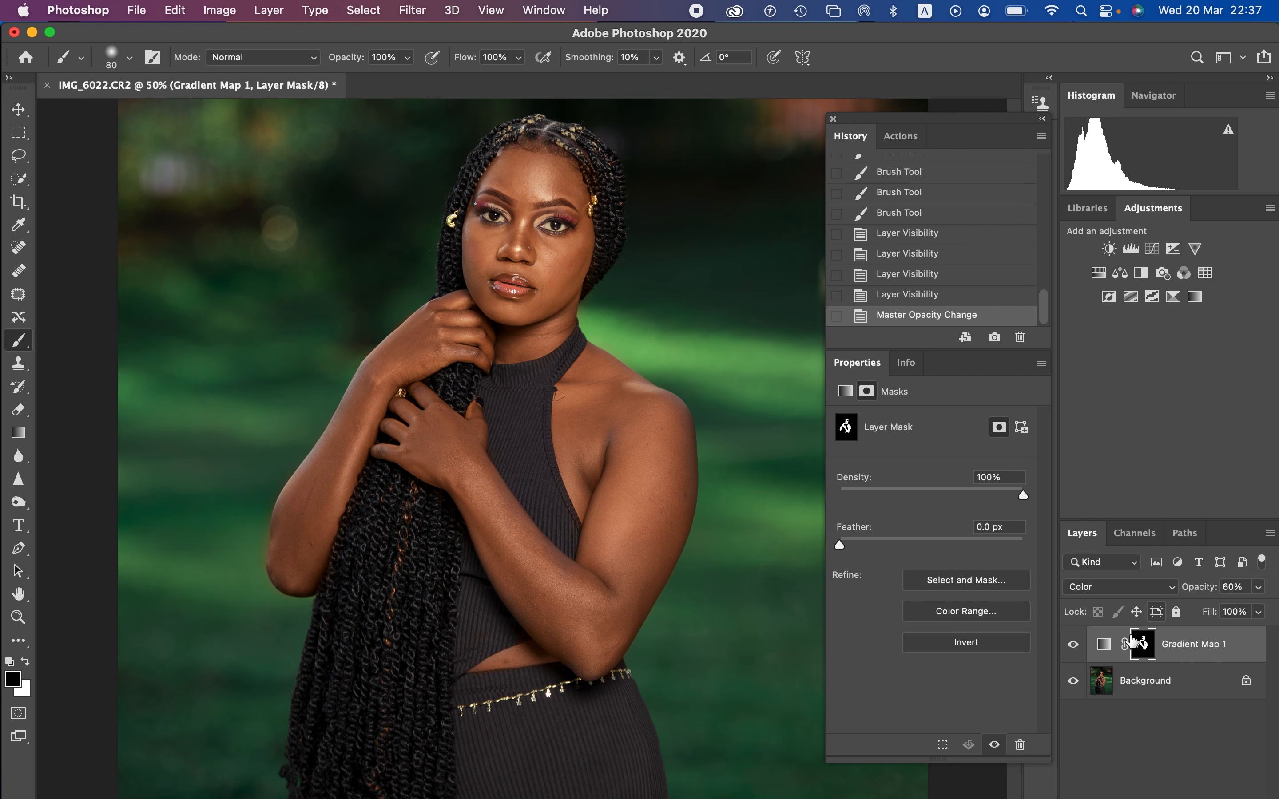
left_click(1072, 650)
left_click(1074, 651)
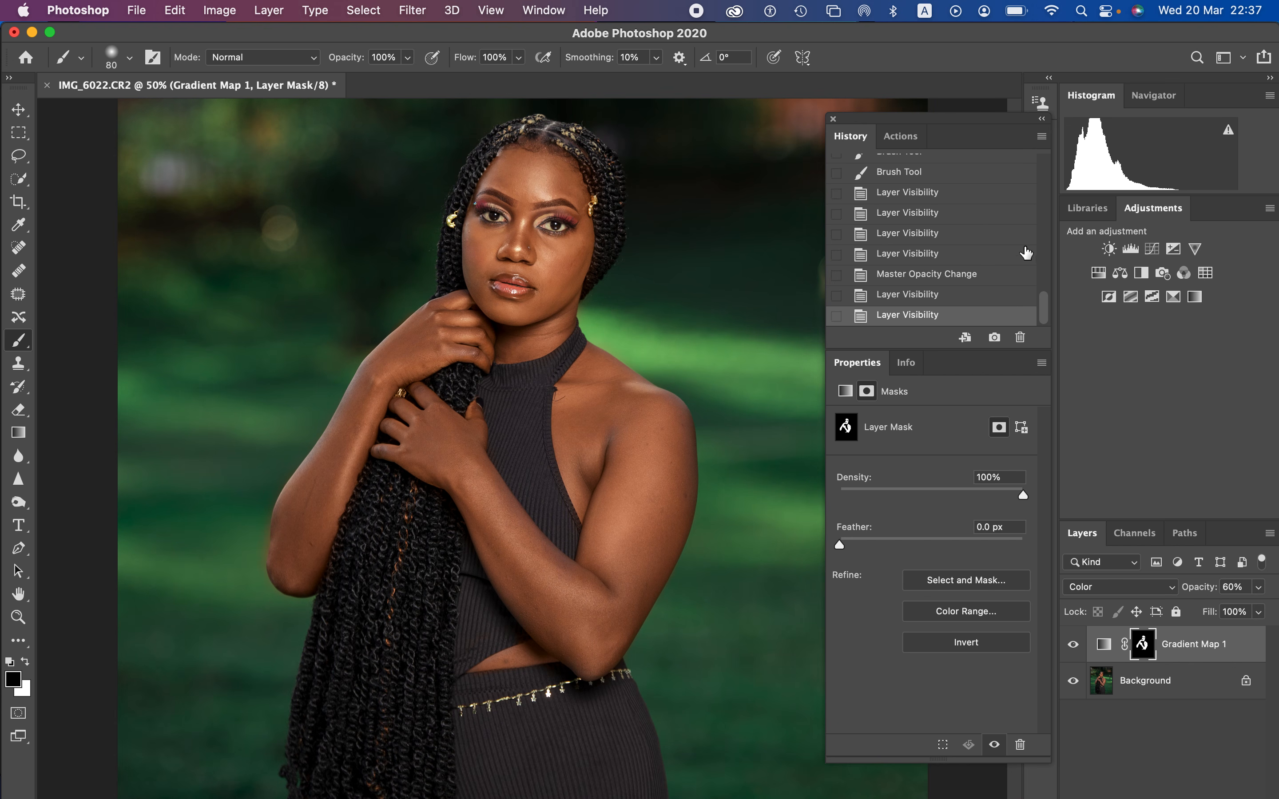
left_click(833, 119)
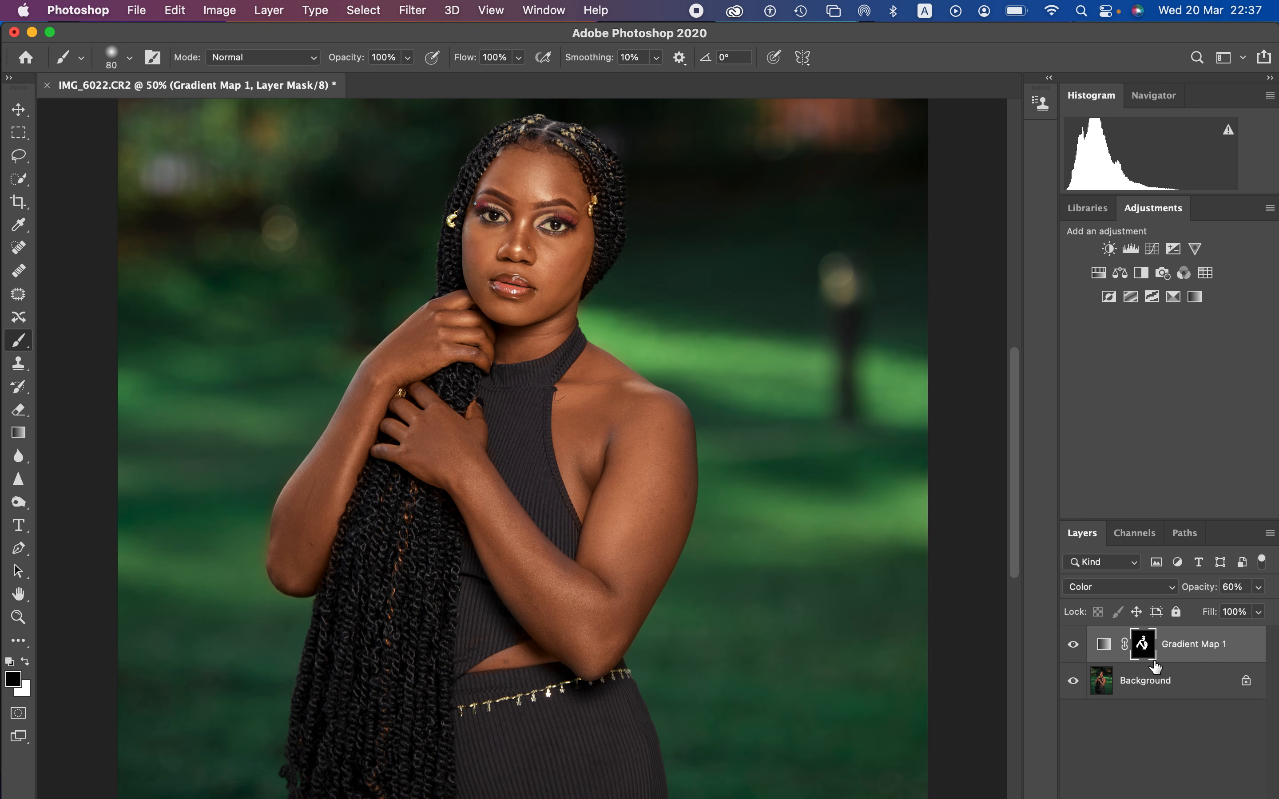
Step: Stamp all visible layers into a new layer above the Gradient Map and duplicate that layer twice
left_click_drag(1155, 666, 1156, 667)
key("super+alt+shift+e")
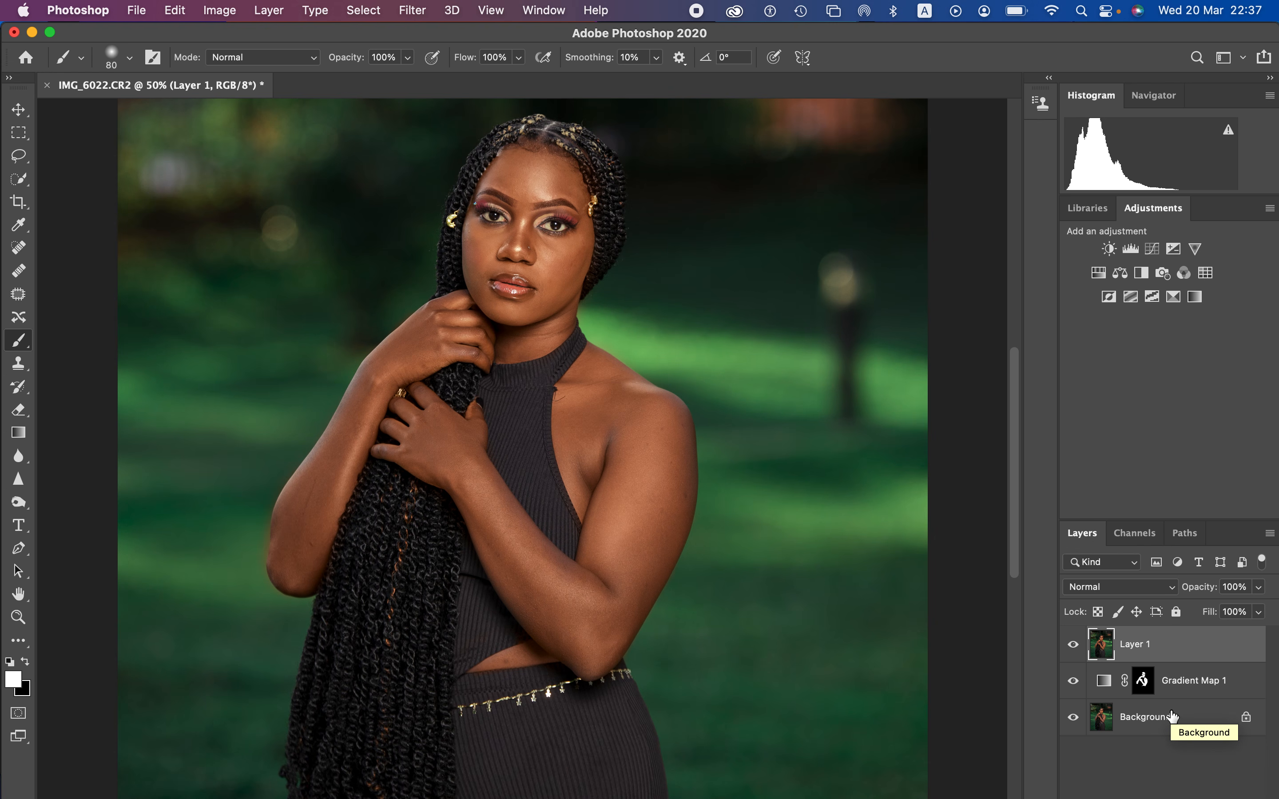
key("super+j")
key("super+j")
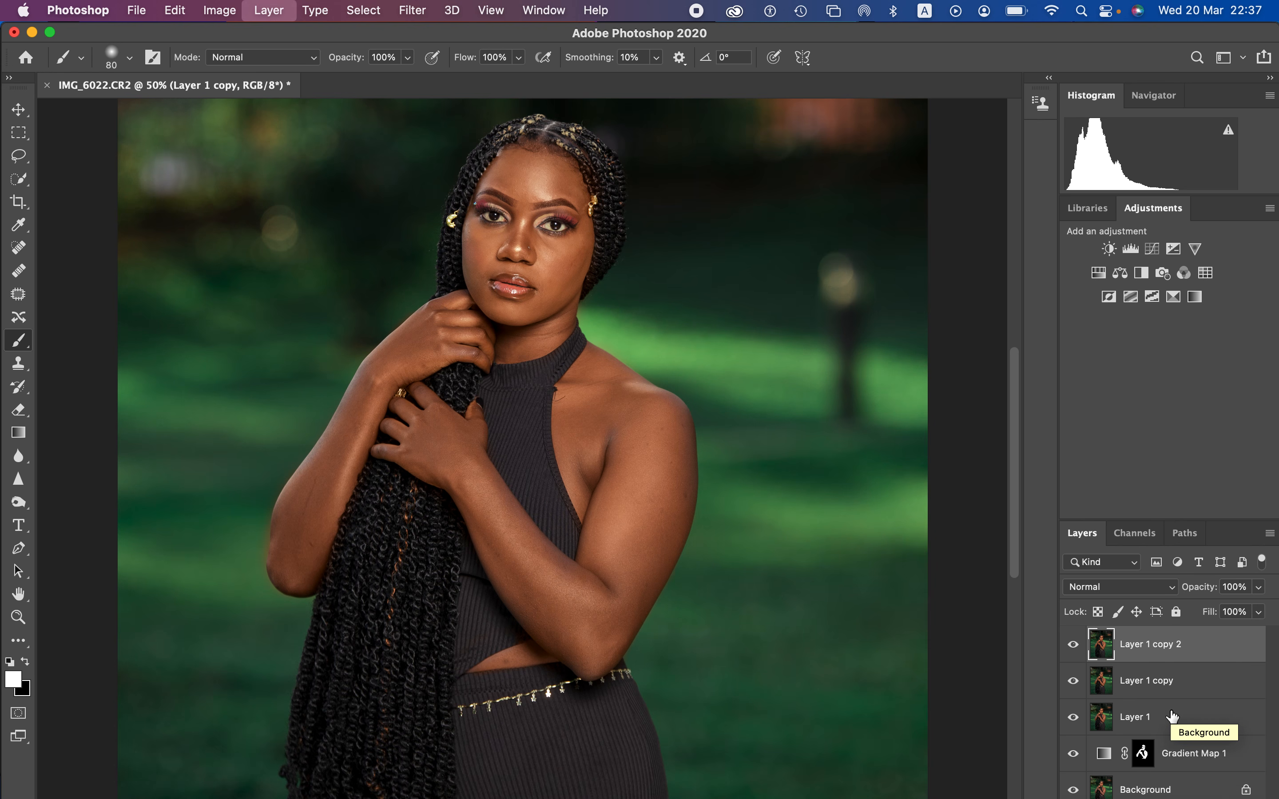
Step: Rename the middle copy "low fre" and the top copy "high freq"
double_click(1149, 680)
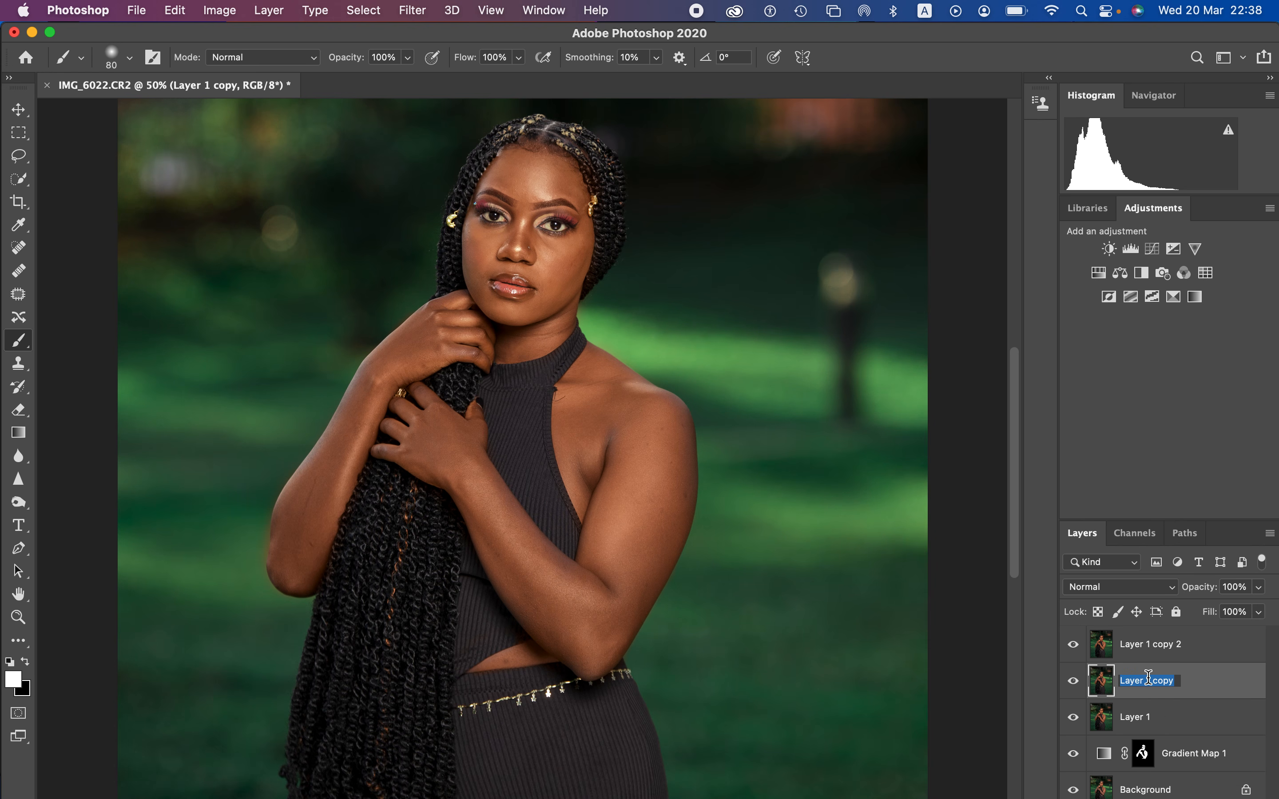
key("BackSpace")
type("low fre")
key("Return")
double_click(1150, 645)
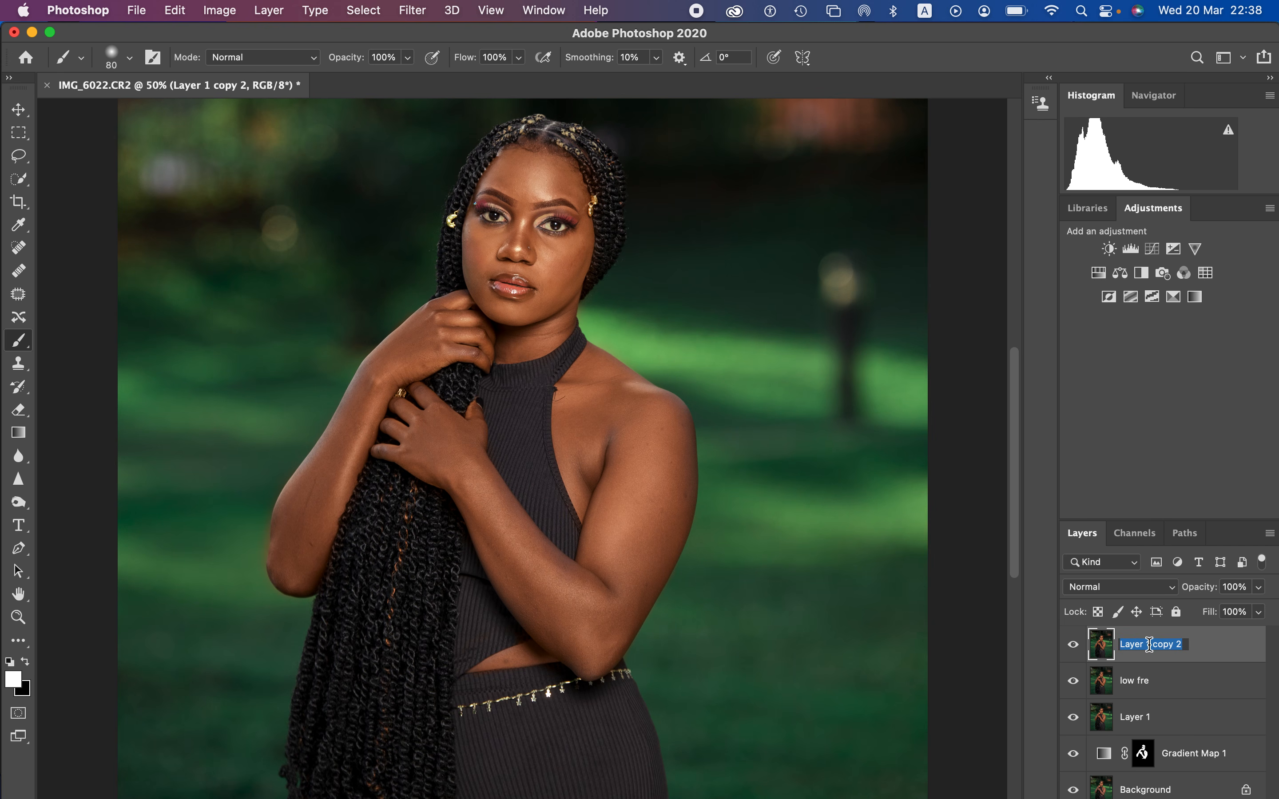
type("high freq")
key("Return")
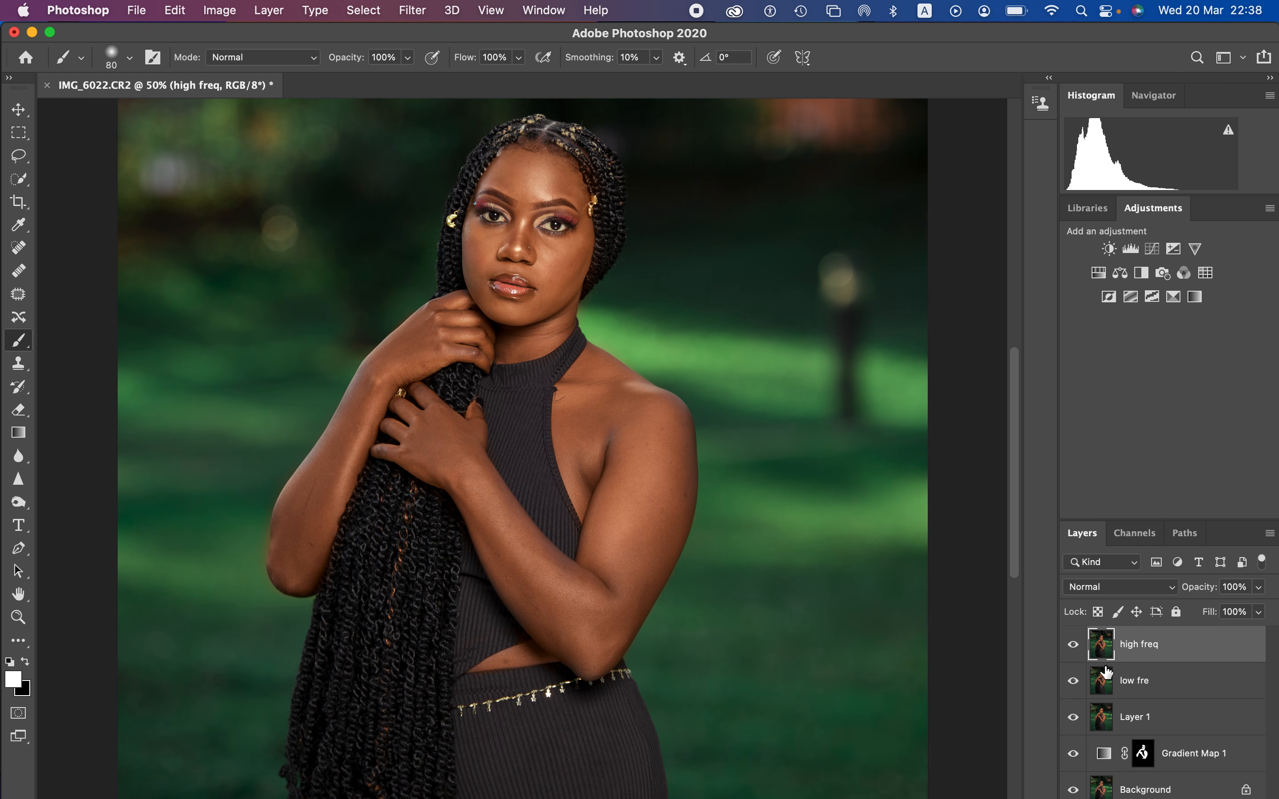
Step: Hide the high freq layer and apply a Gaussian Blur with a 5.0-pixel radius to the low fre layer
left_click(1074, 647)
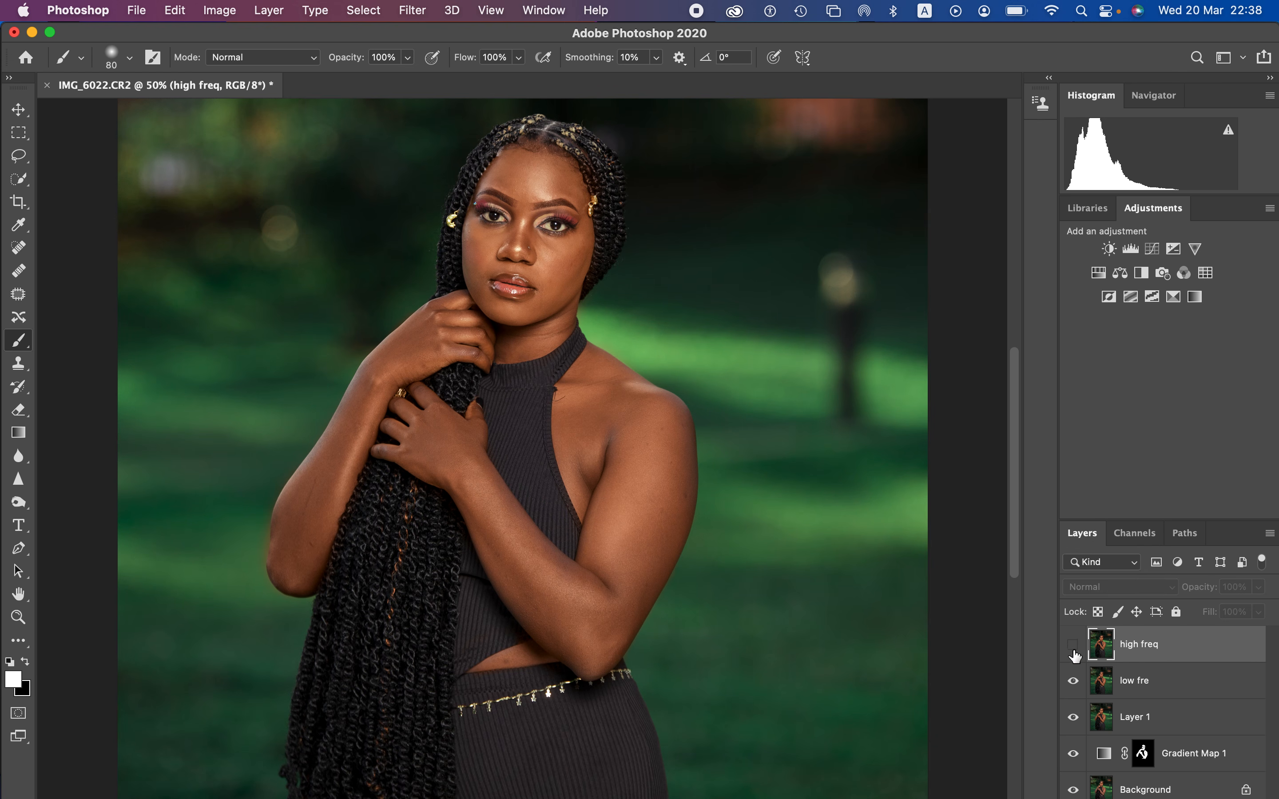
left_click(1150, 690)
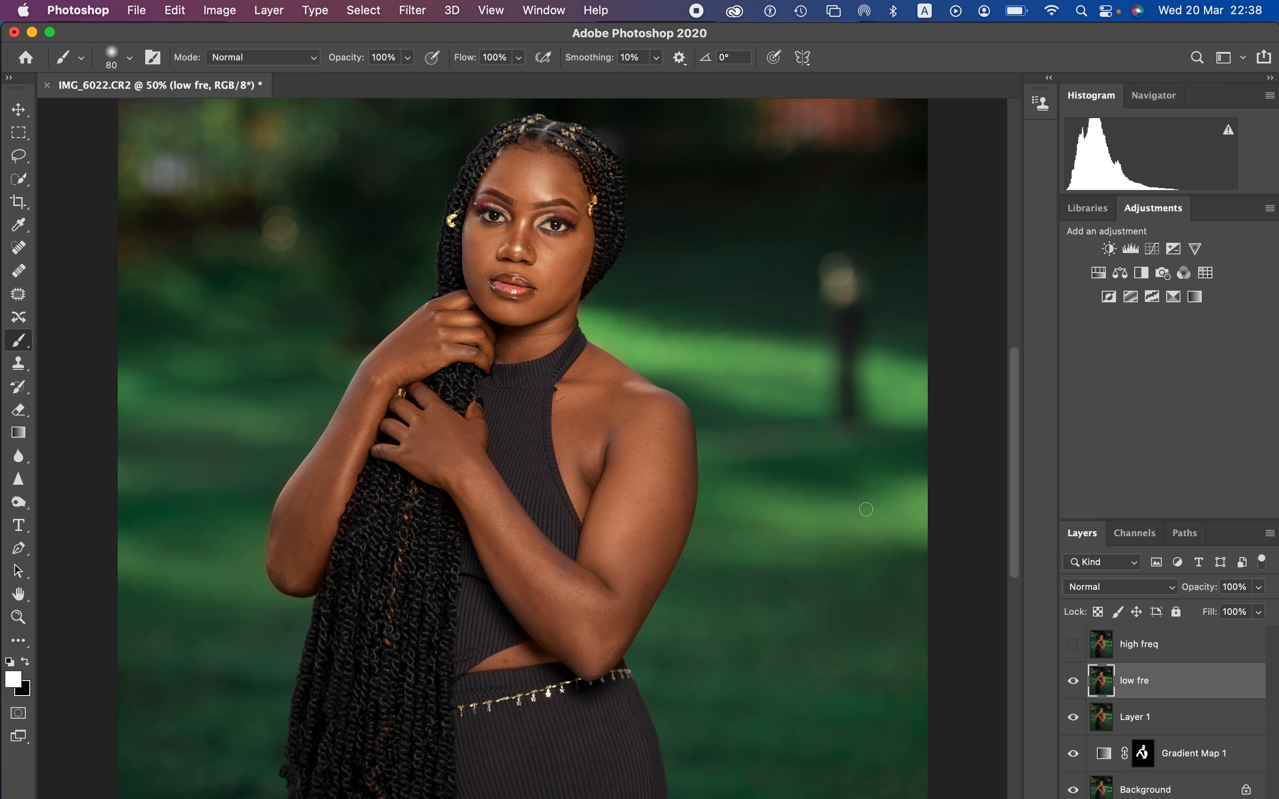
left_click(408, 9)
mouse_move(442, 211)
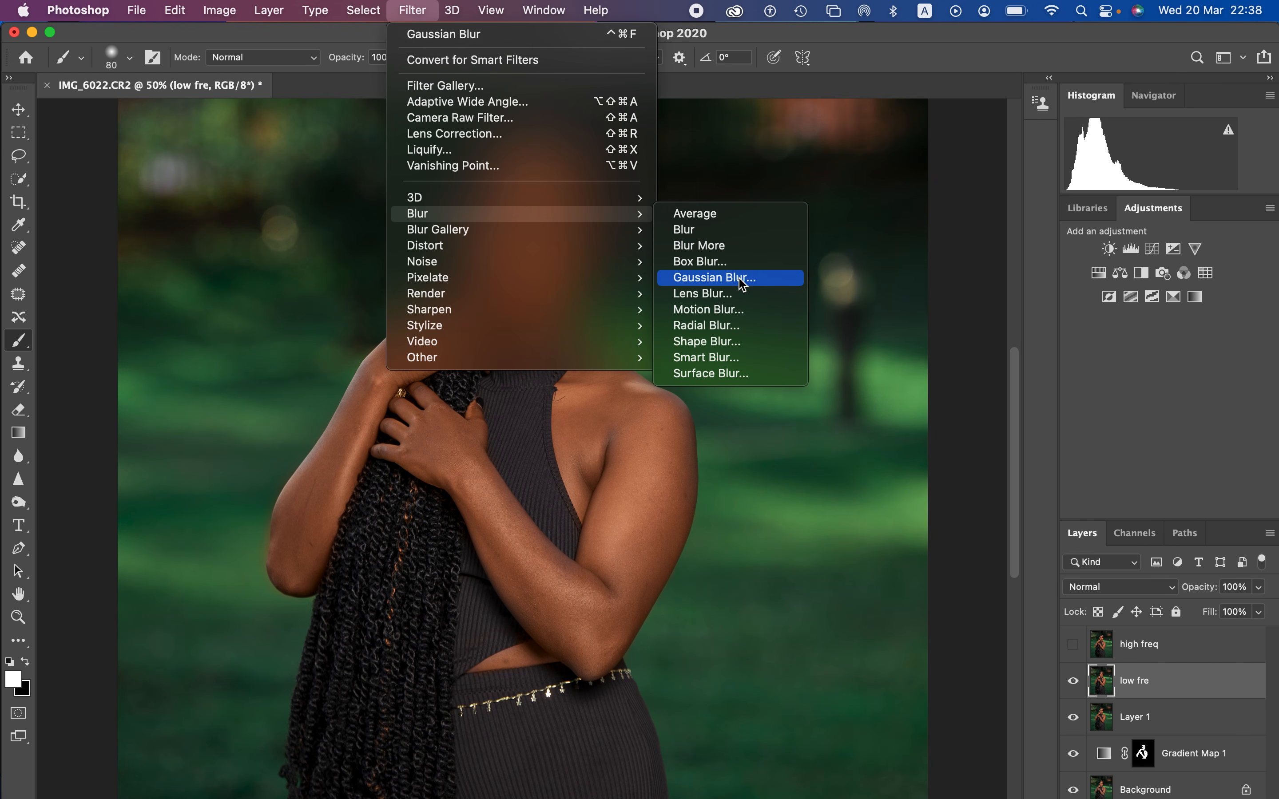
left_click(717, 278)
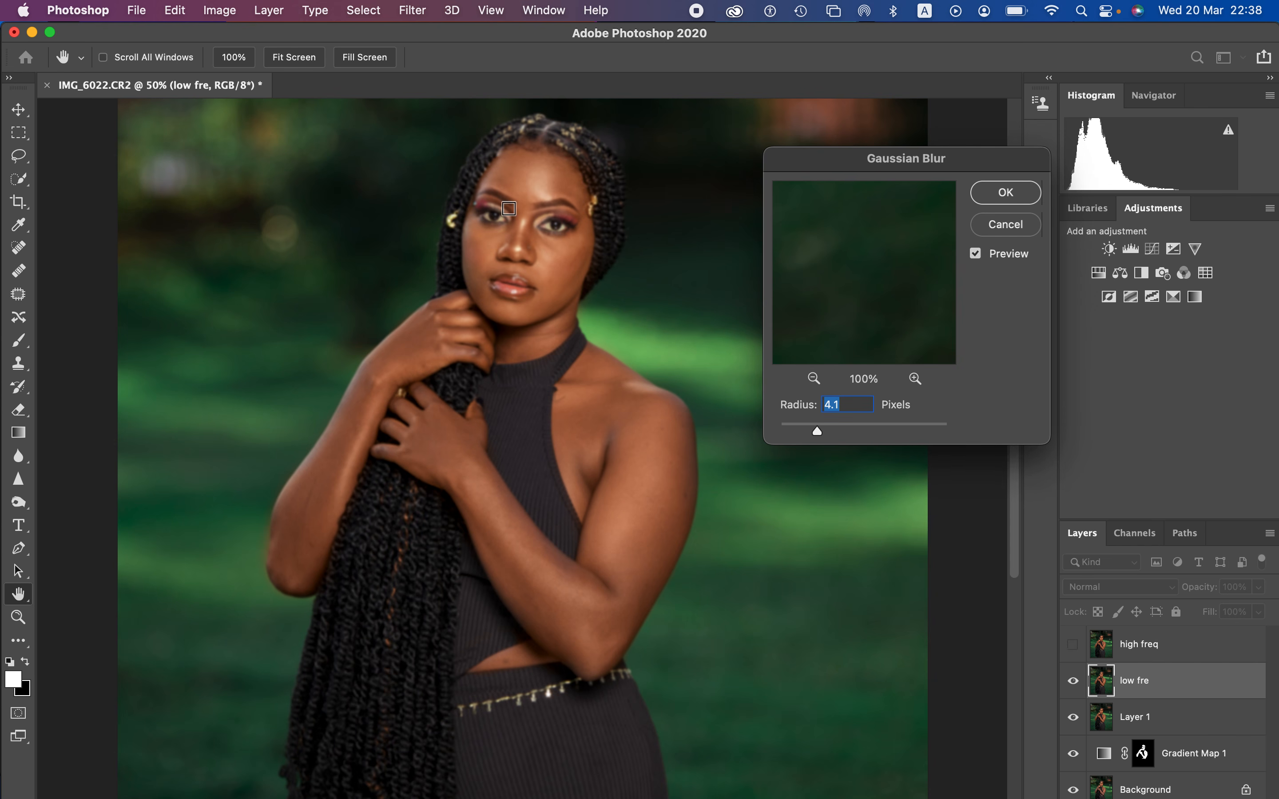
left_click(514, 213)
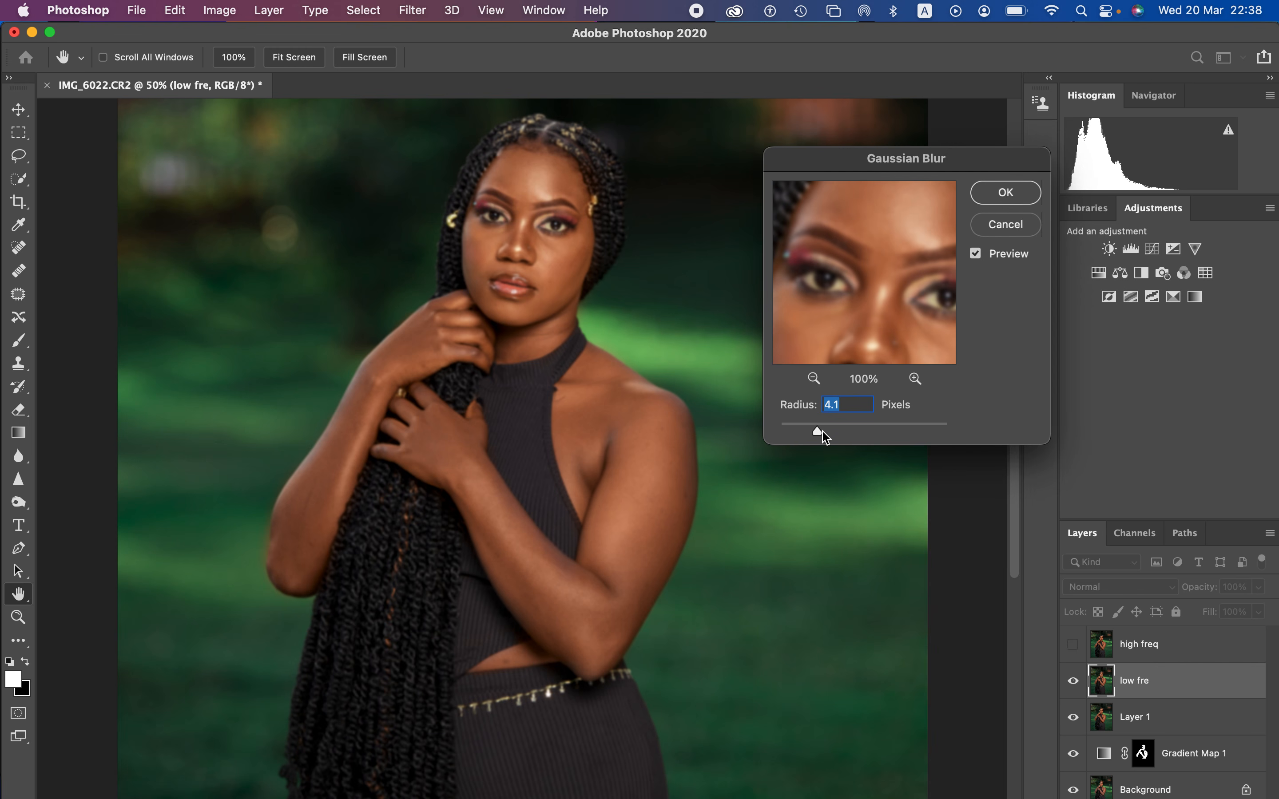
left_click_drag(819, 436, 693, 414)
left_click_drag(880, 283, 830, 219)
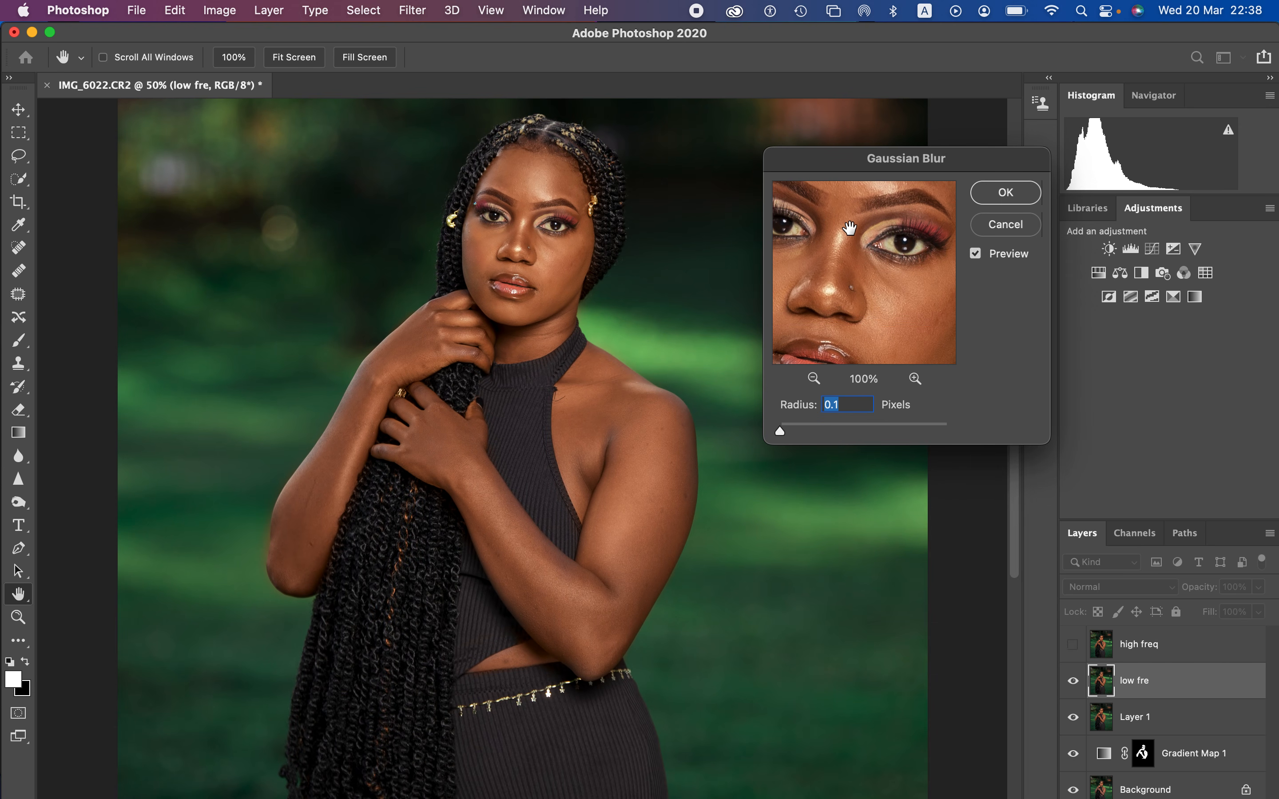
left_click_drag(786, 438, 827, 437)
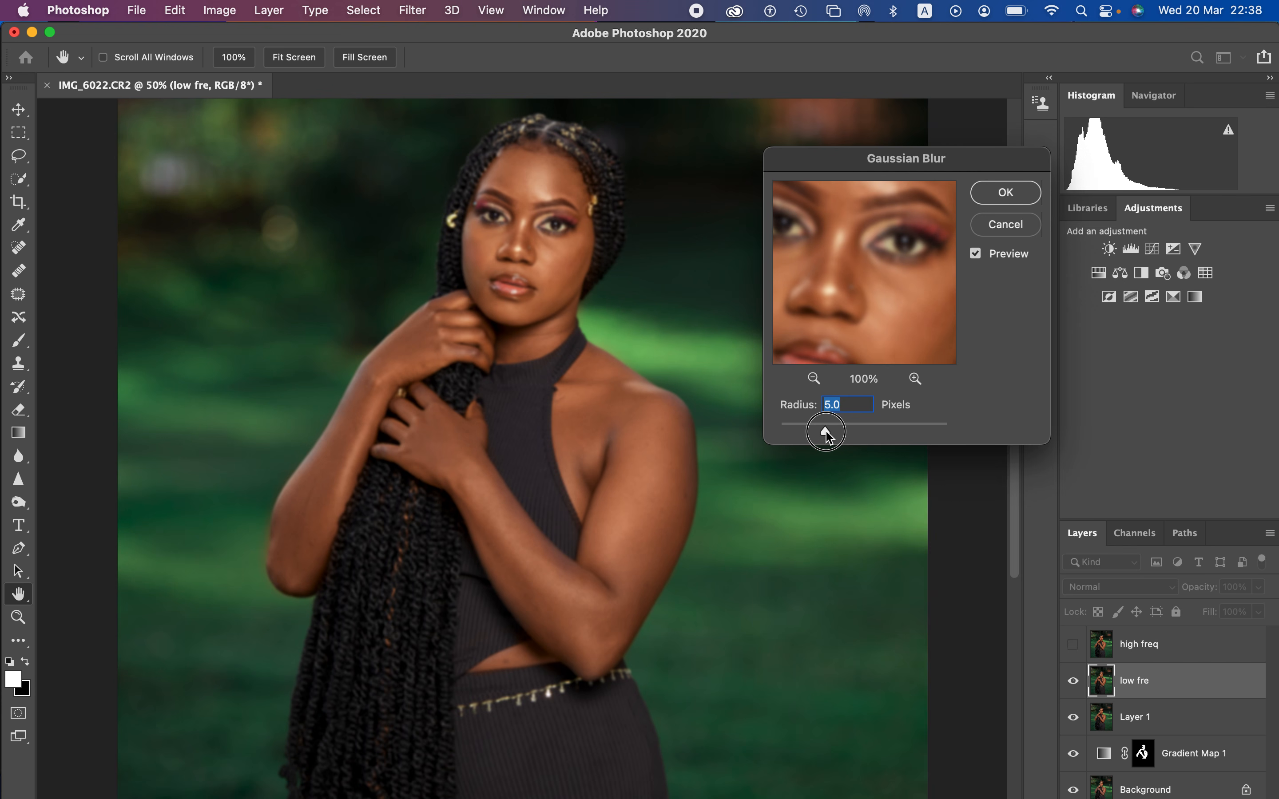
left_click_drag(891, 220, 877, 339)
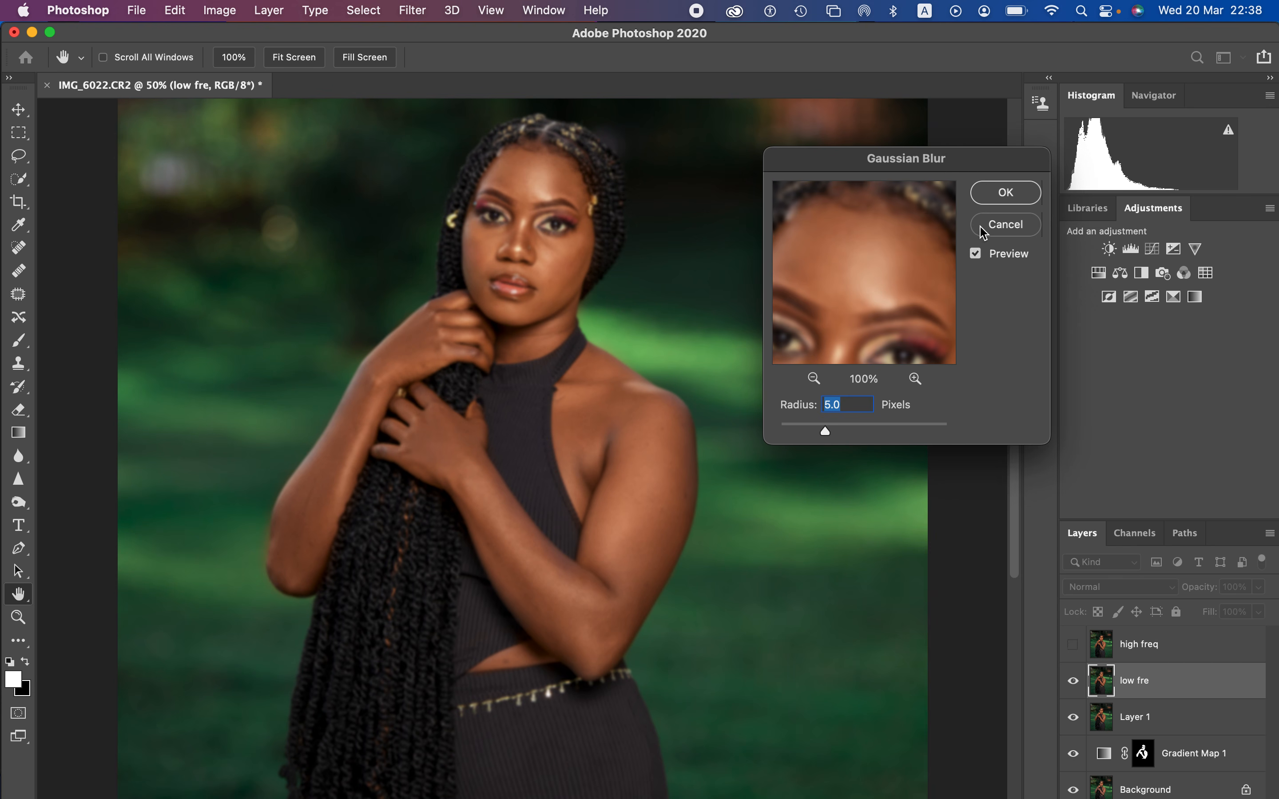
left_click(1001, 194)
key("b")
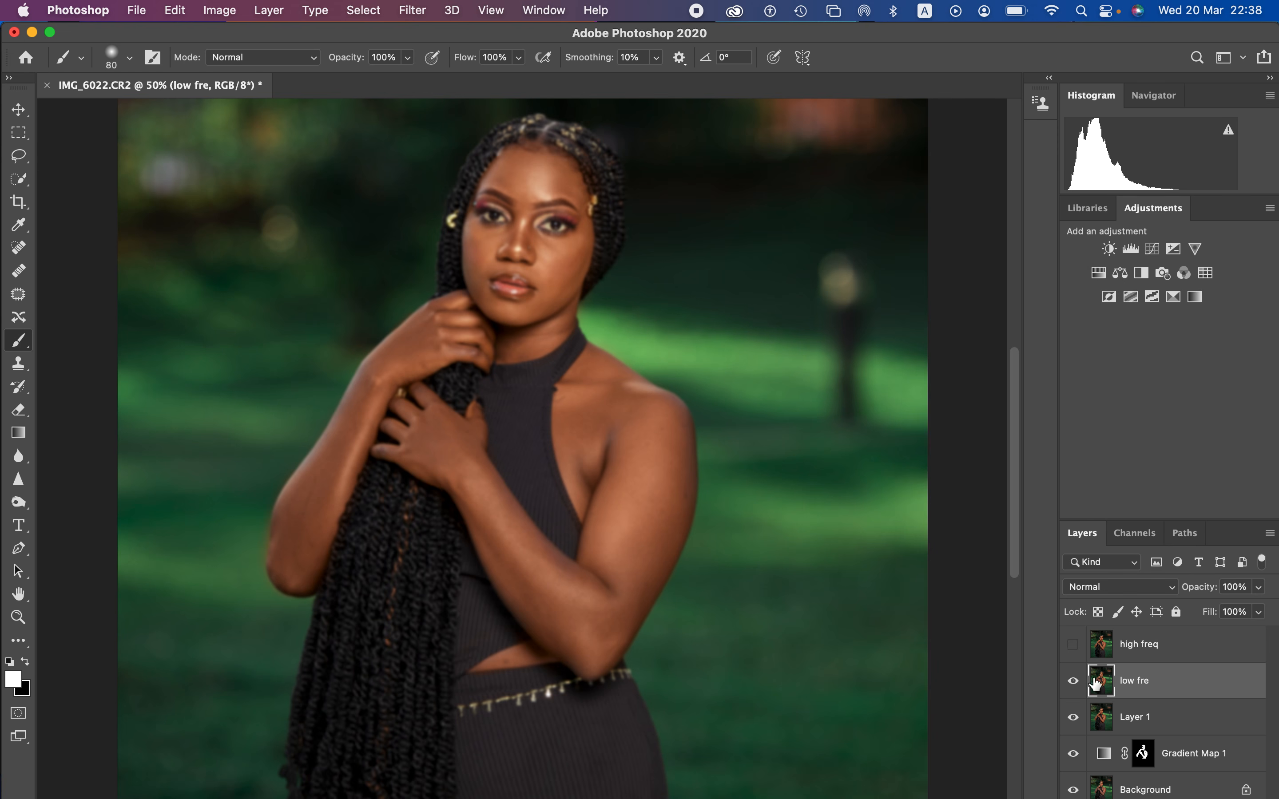
Step: Show the high freq layer and use Apply Image to subtract the low fre layer from it, with scale 2 and offset 128
left_click(1176, 653)
left_click(1075, 647)
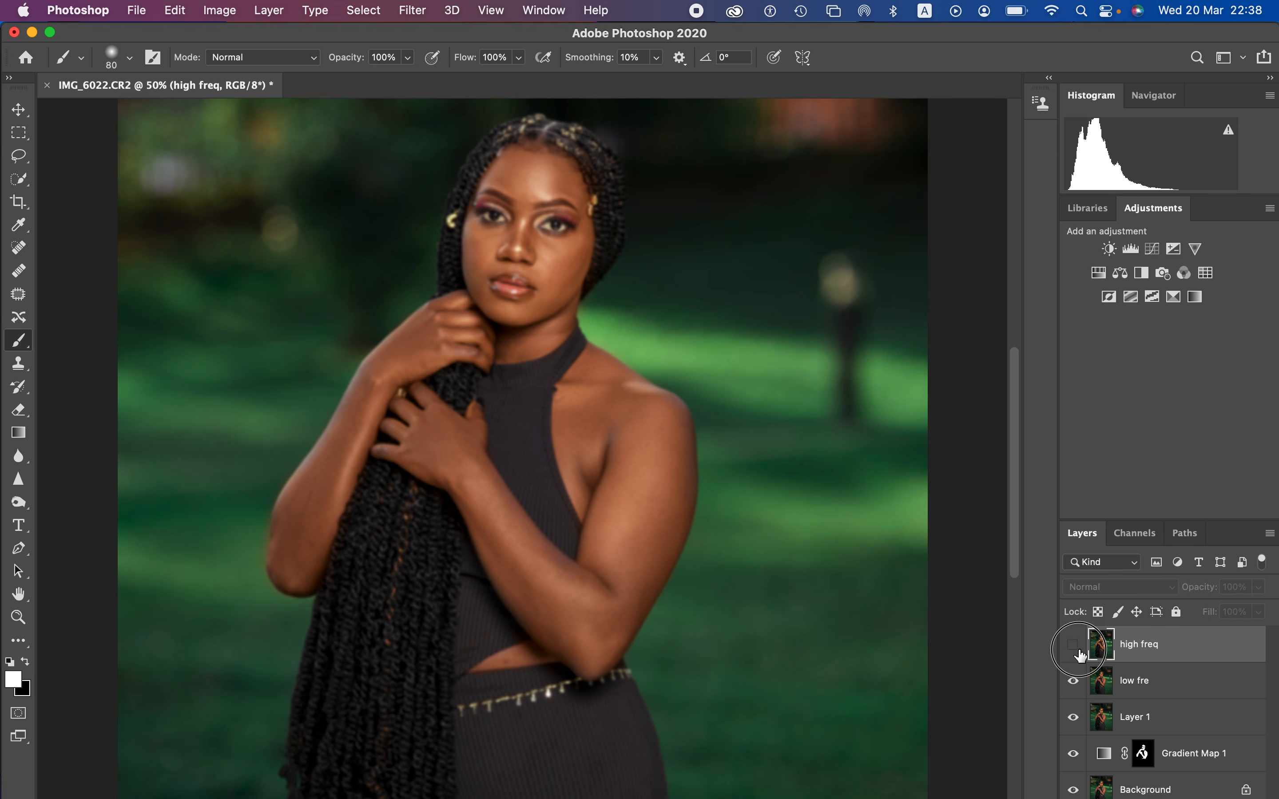
left_click(203, 7)
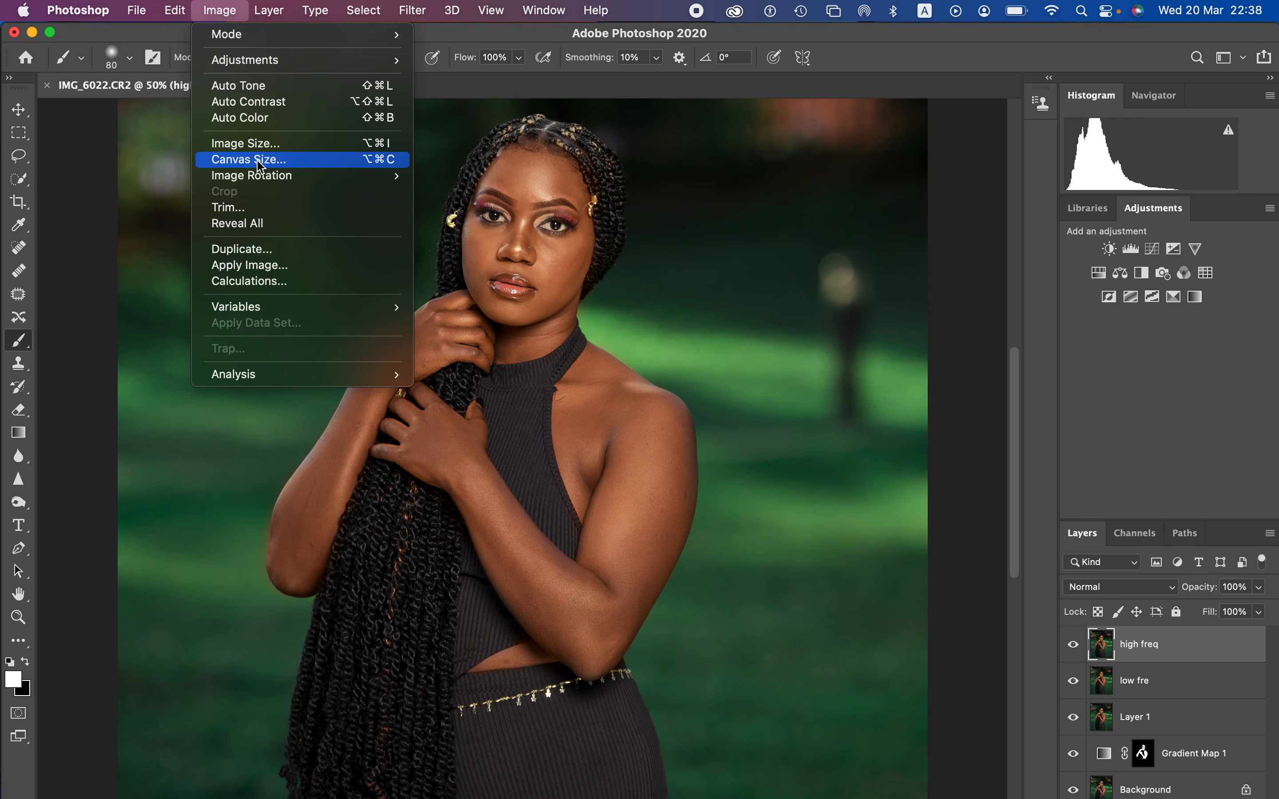
left_click(272, 264)
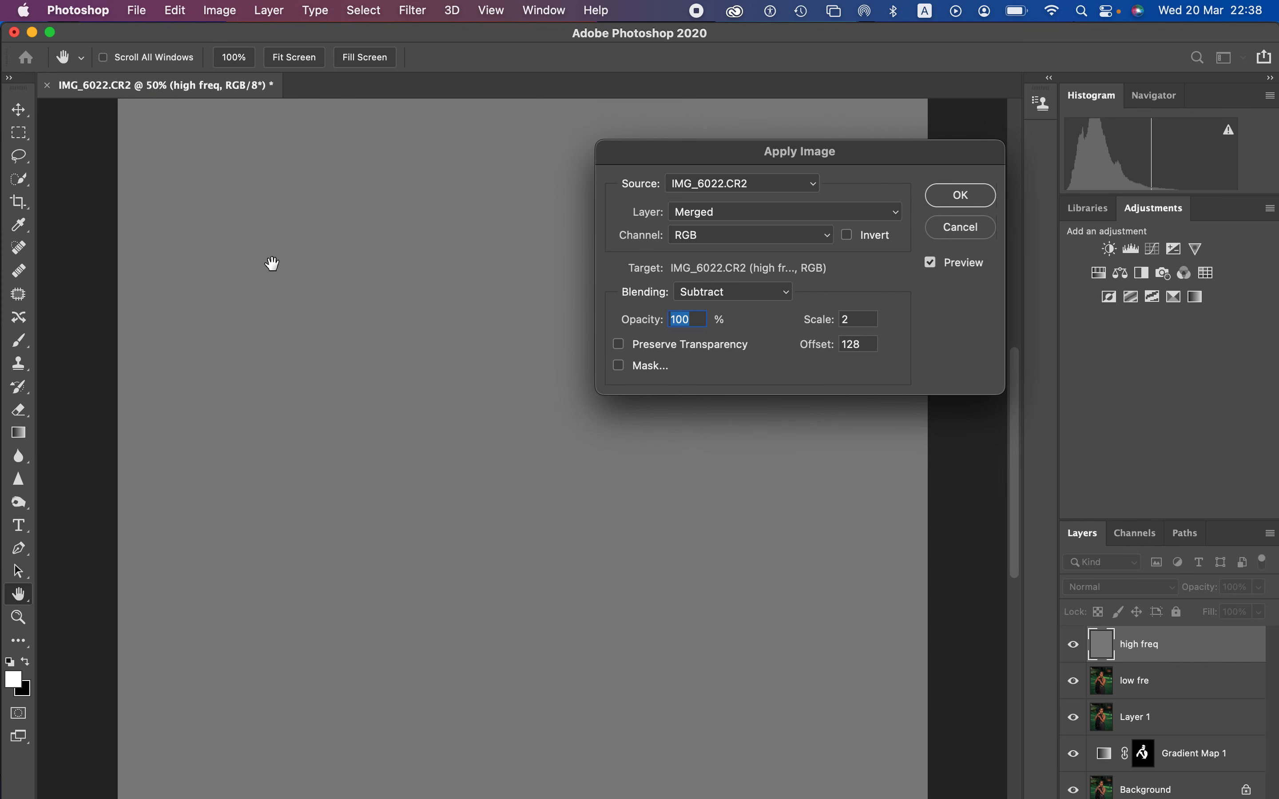
left_click(727, 222)
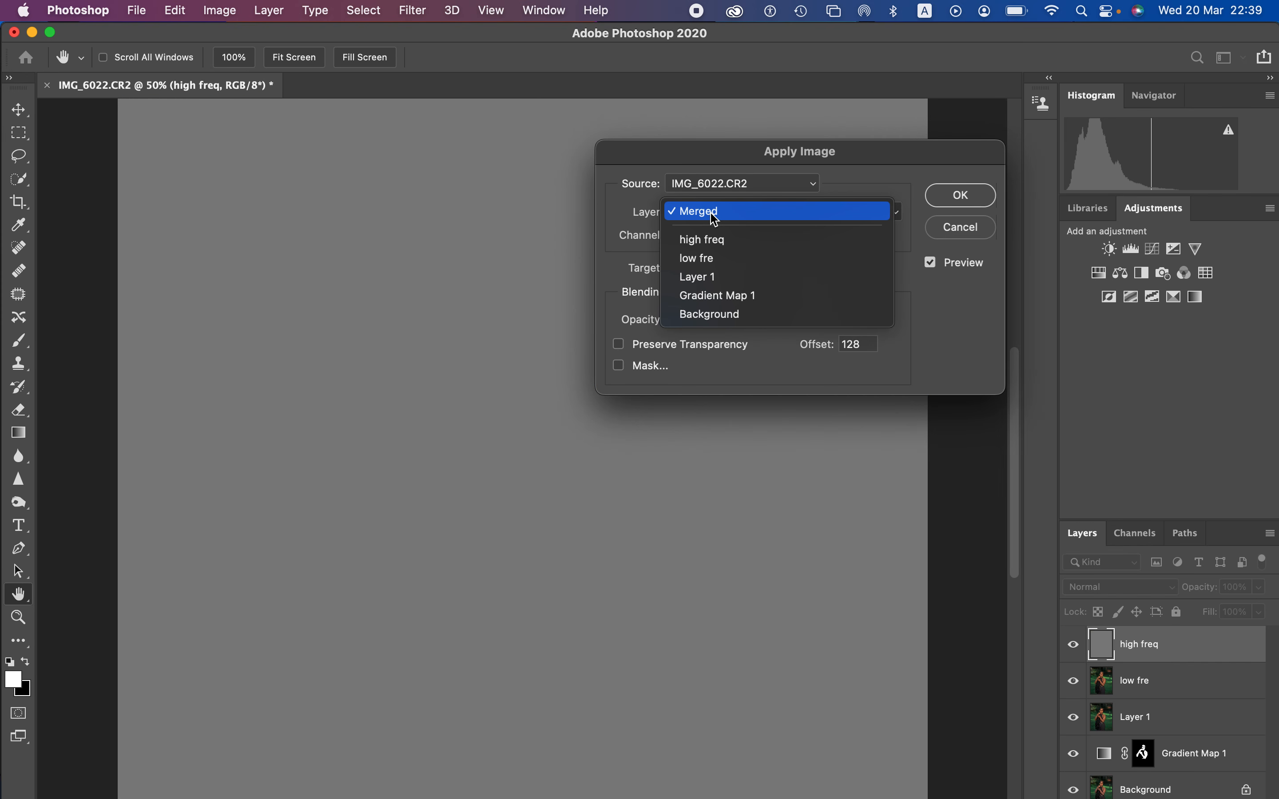
left_click(706, 259)
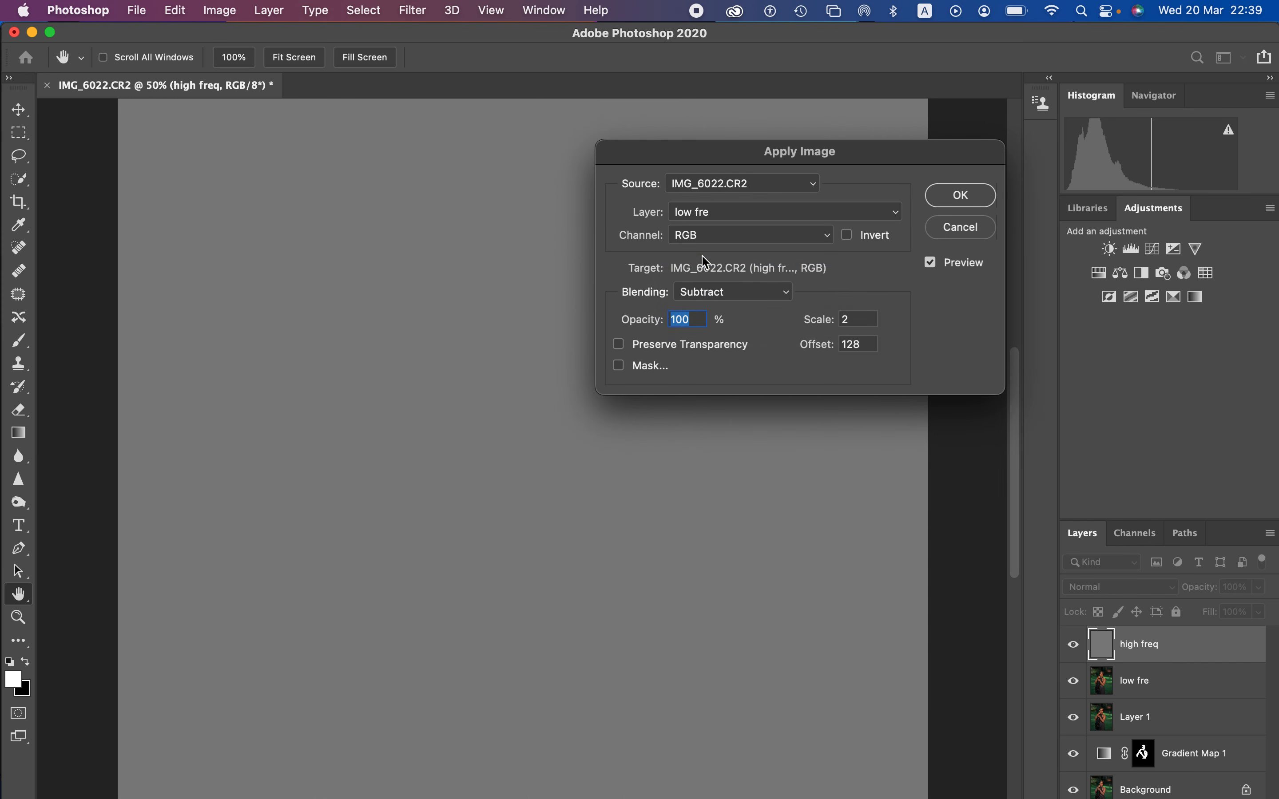
left_click(722, 293)
left_click(720, 291)
left_click(951, 196)
key("b")
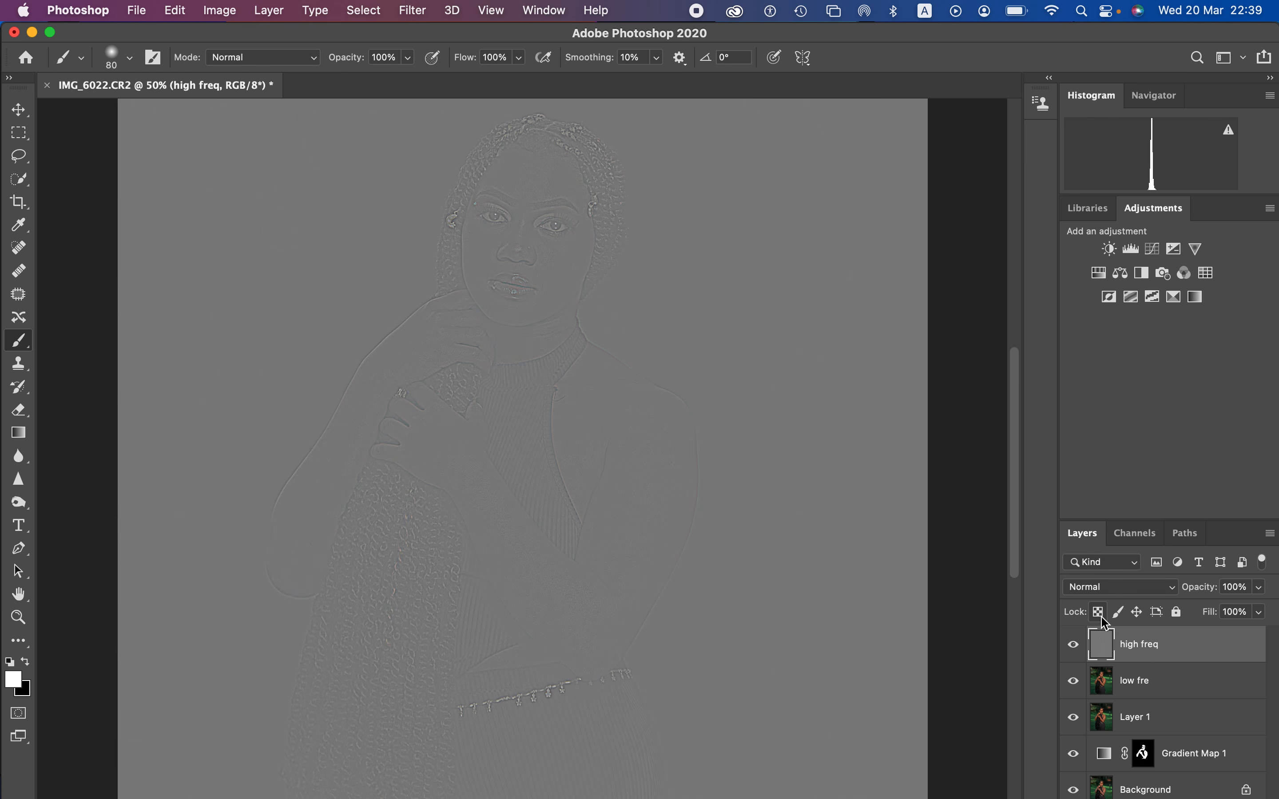
Step: Set the high freq layer's blend mode to Linear Light and group it with the low fre layer
left_click(1109, 586)
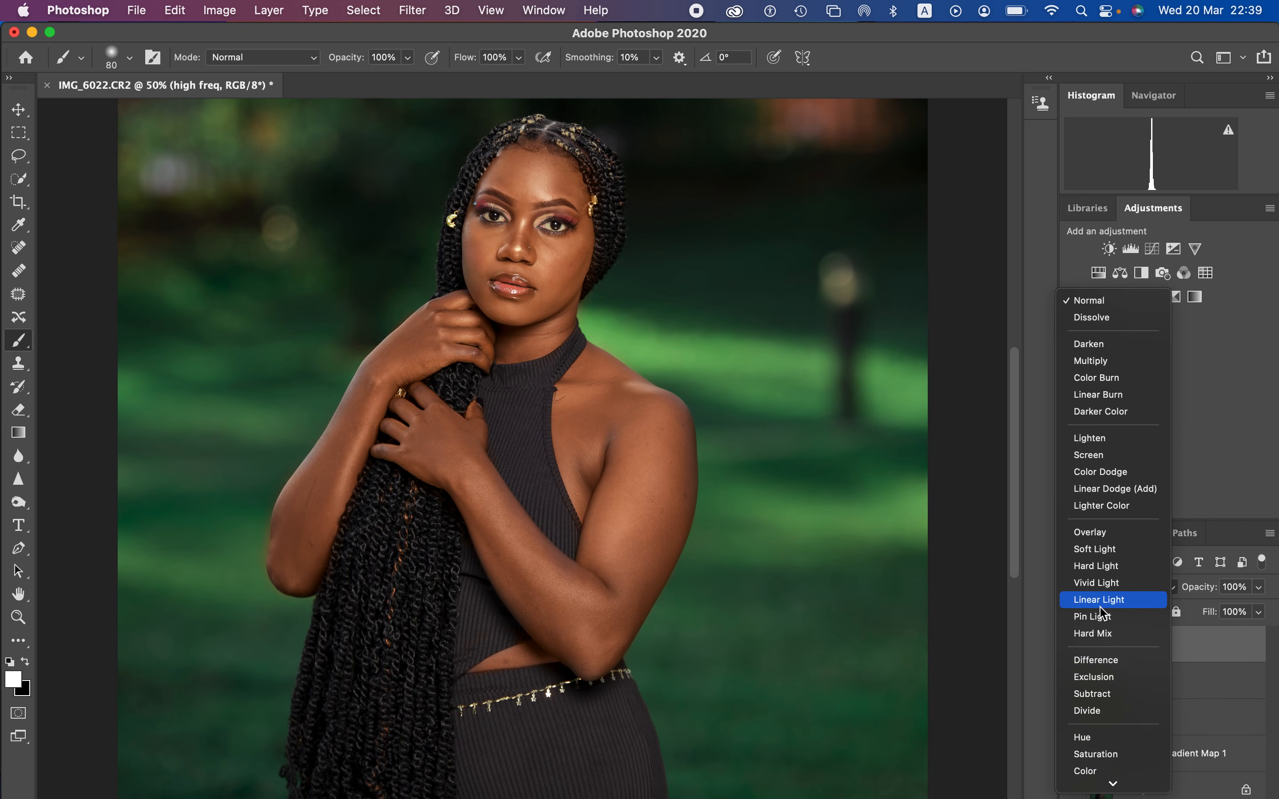
left_click(1100, 606)
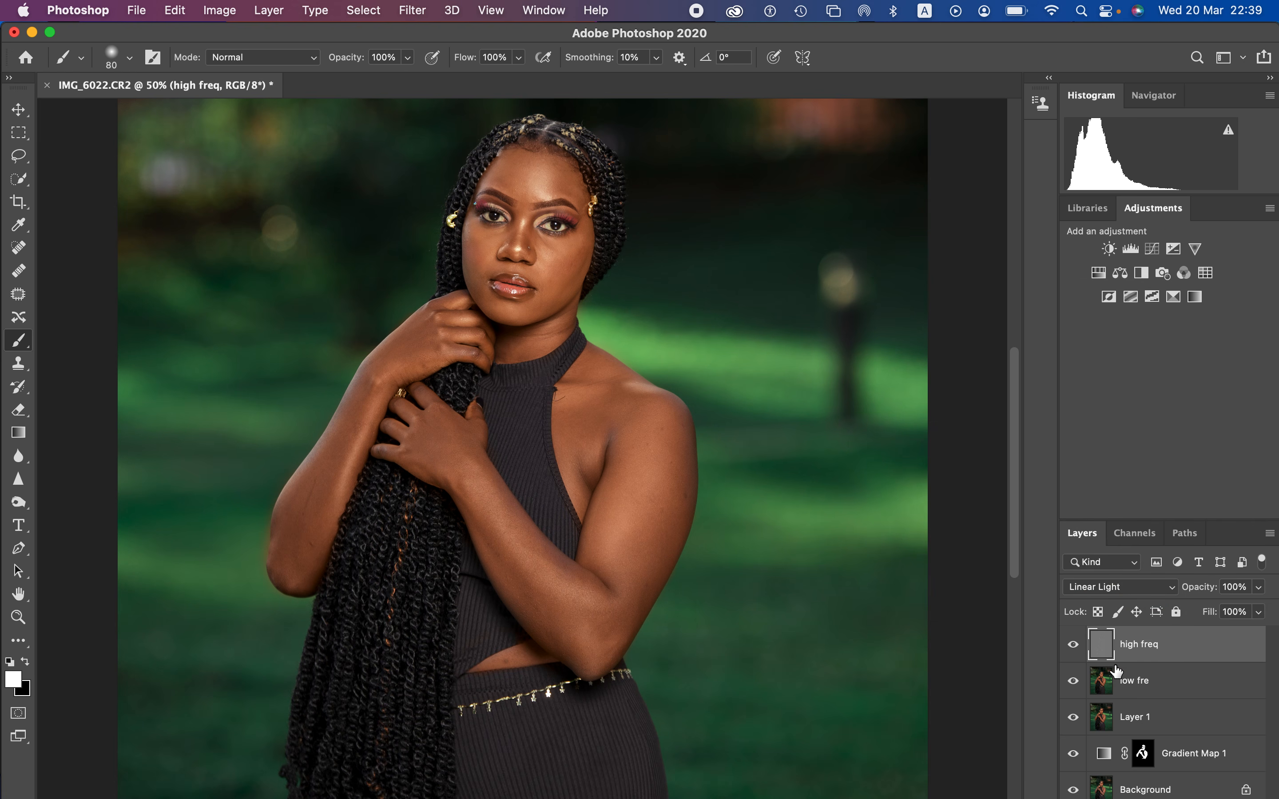
left_click(1163, 682, "shift")
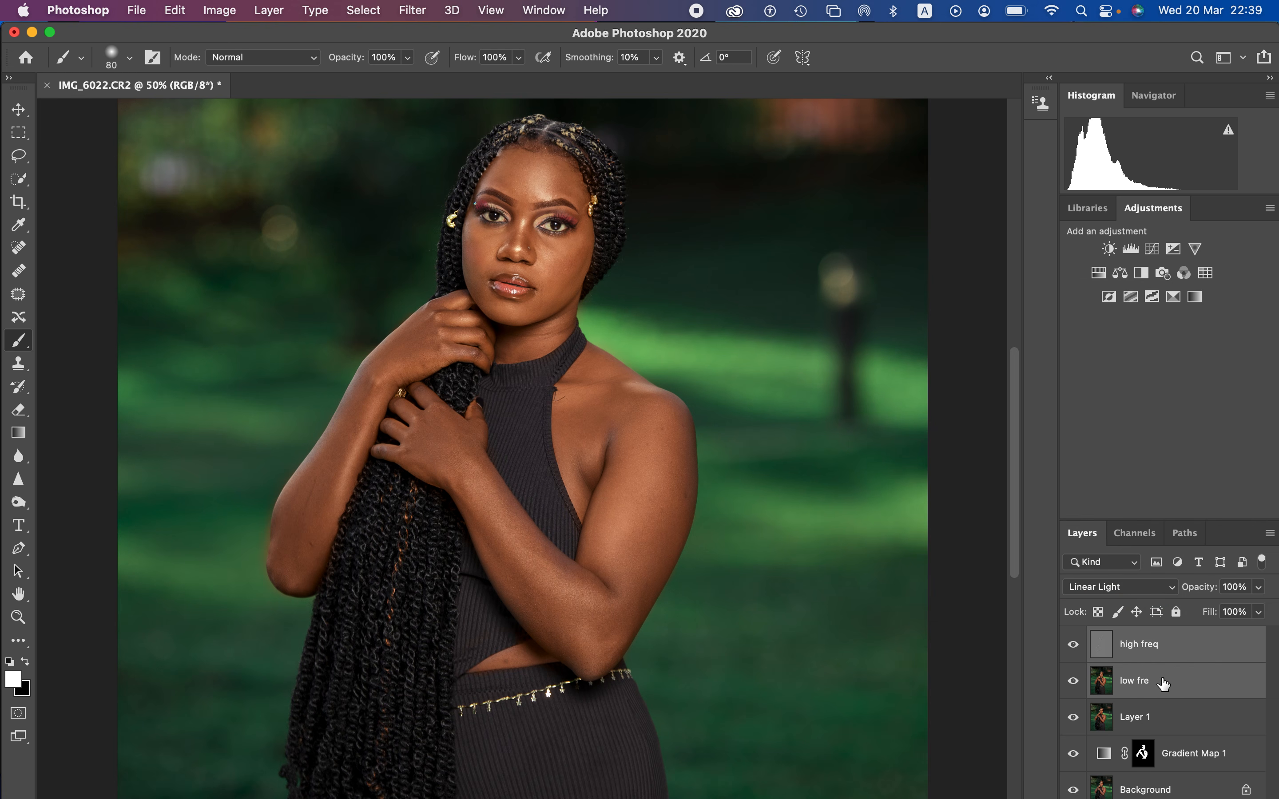
key("super+g")
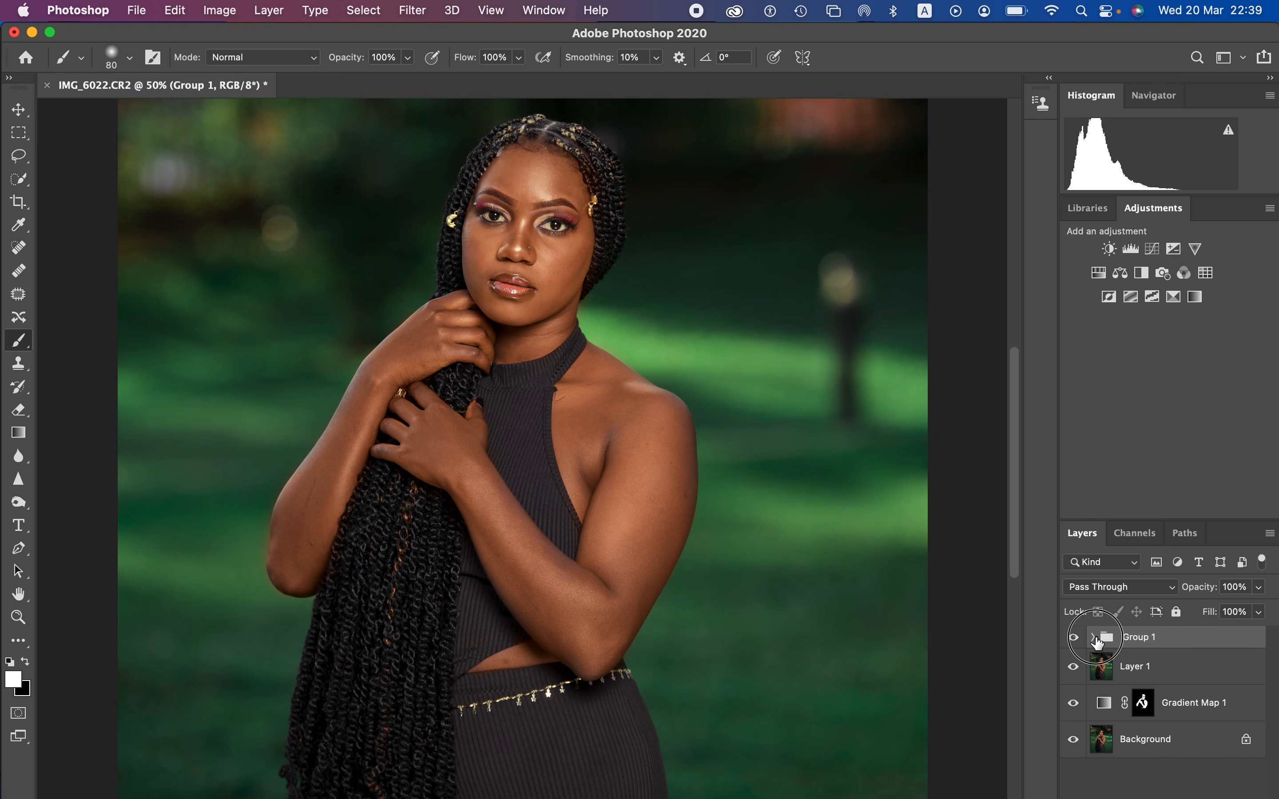
Step: Select the low fre layer inside Group 1 and prepare a soft 90-pixel Mixer Brush with its paint cleaned
left_click(1094, 638)
left_click(1157, 705)
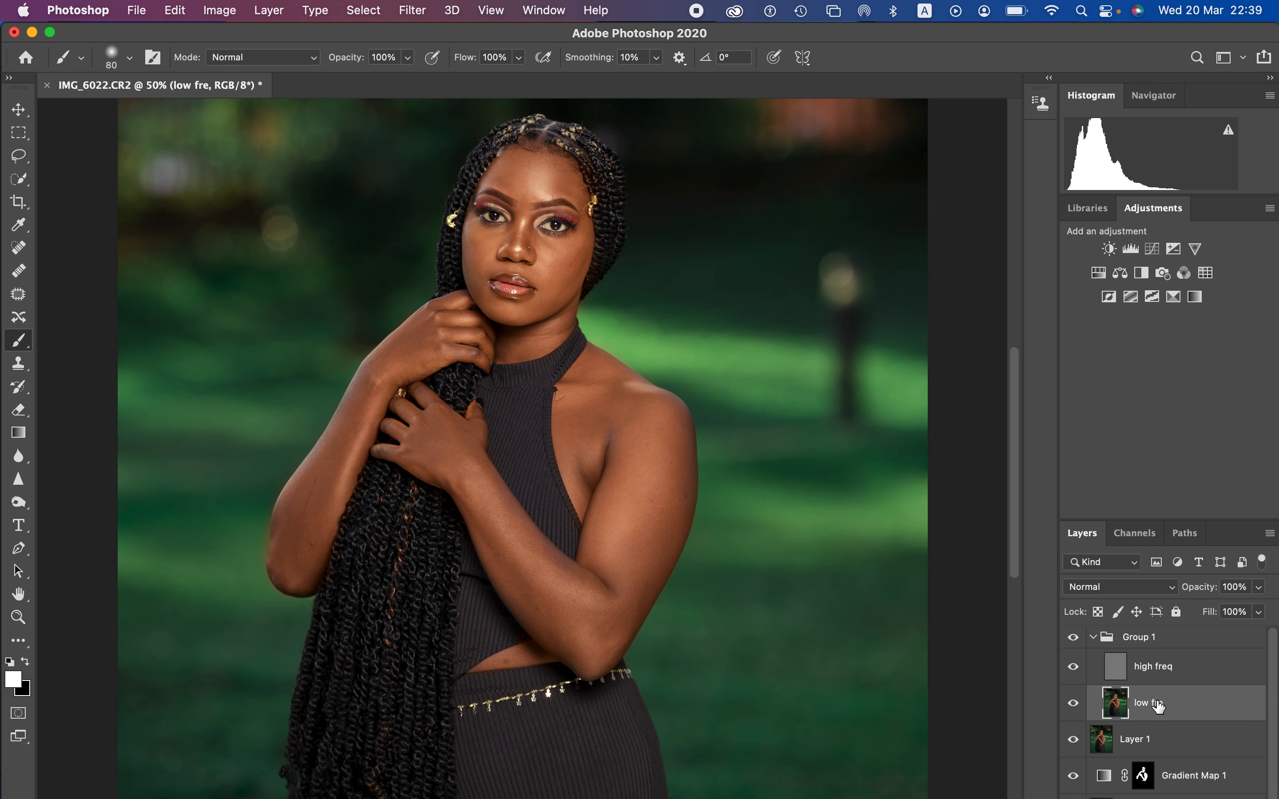
left_click(19, 642)
right_click(18, 644)
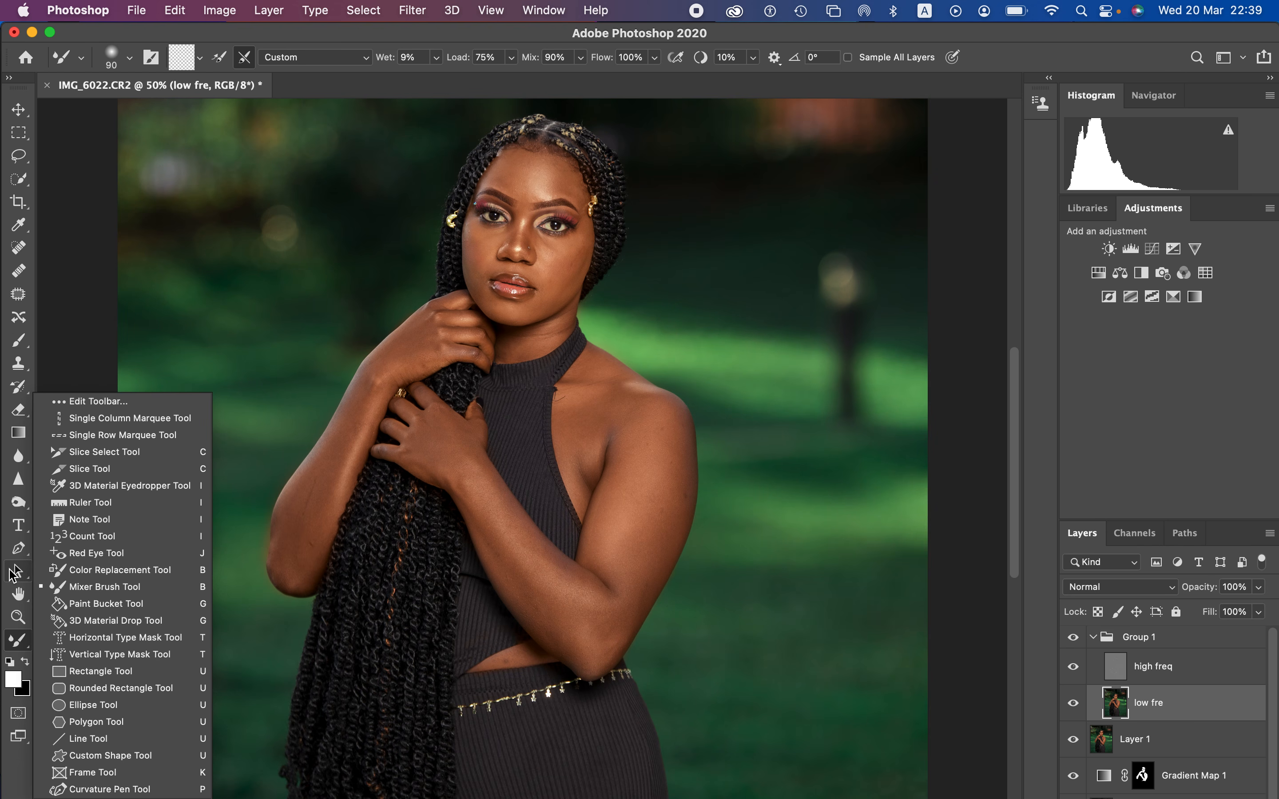
left_click(251, 27)
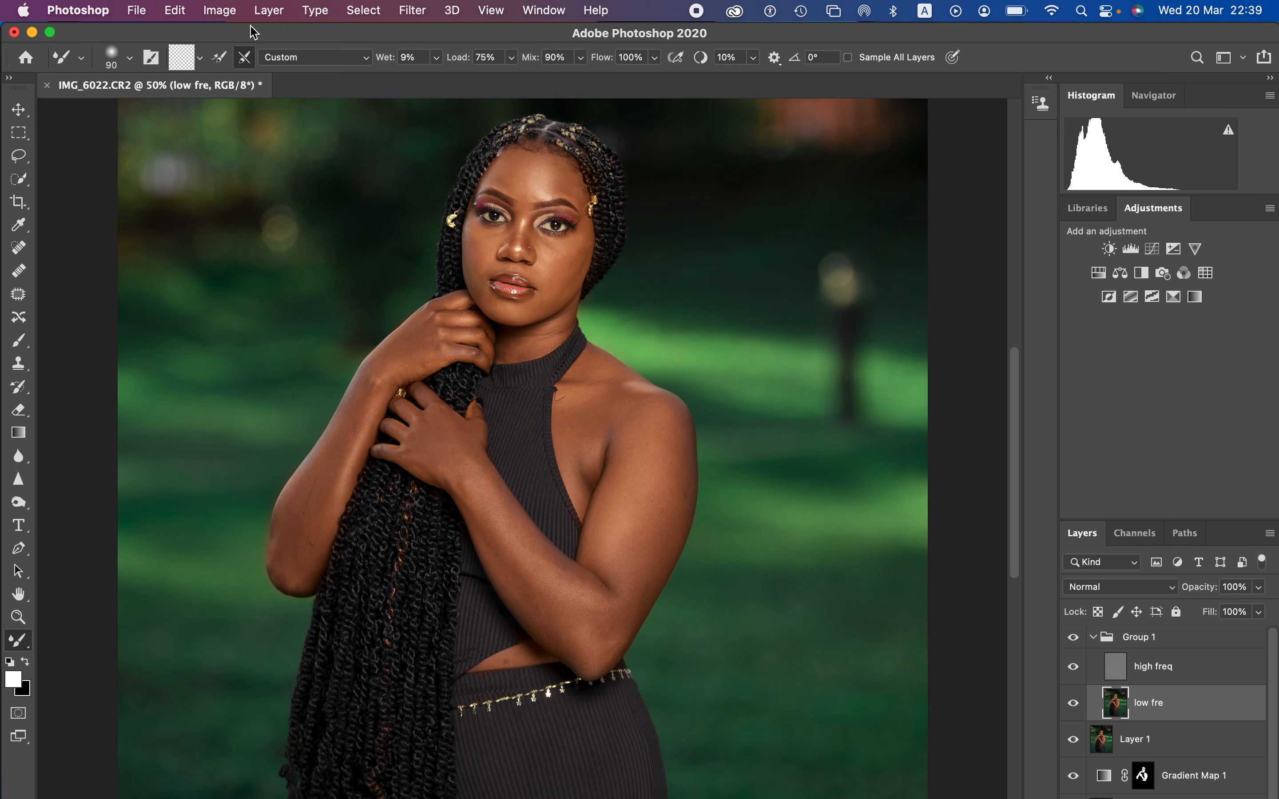
left_click(130, 58)
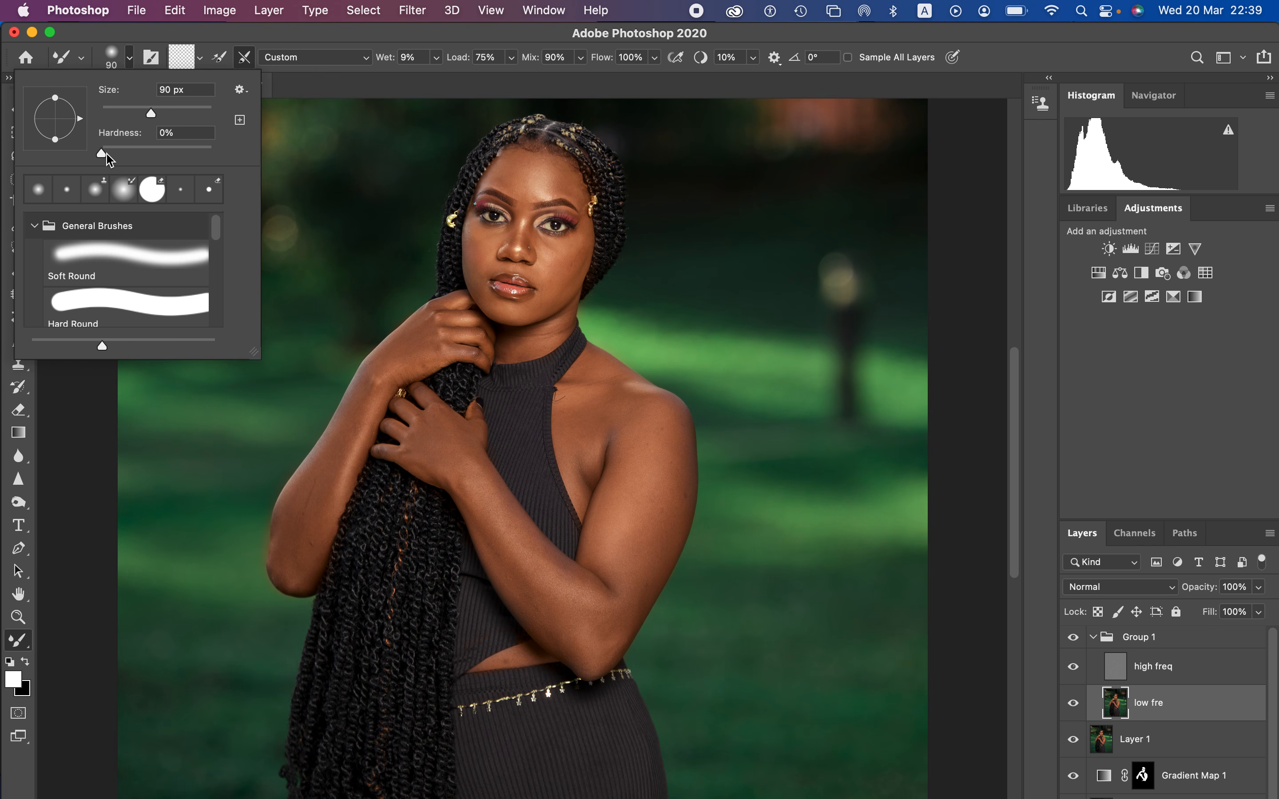
left_click(225, 31)
left_click(201, 59)
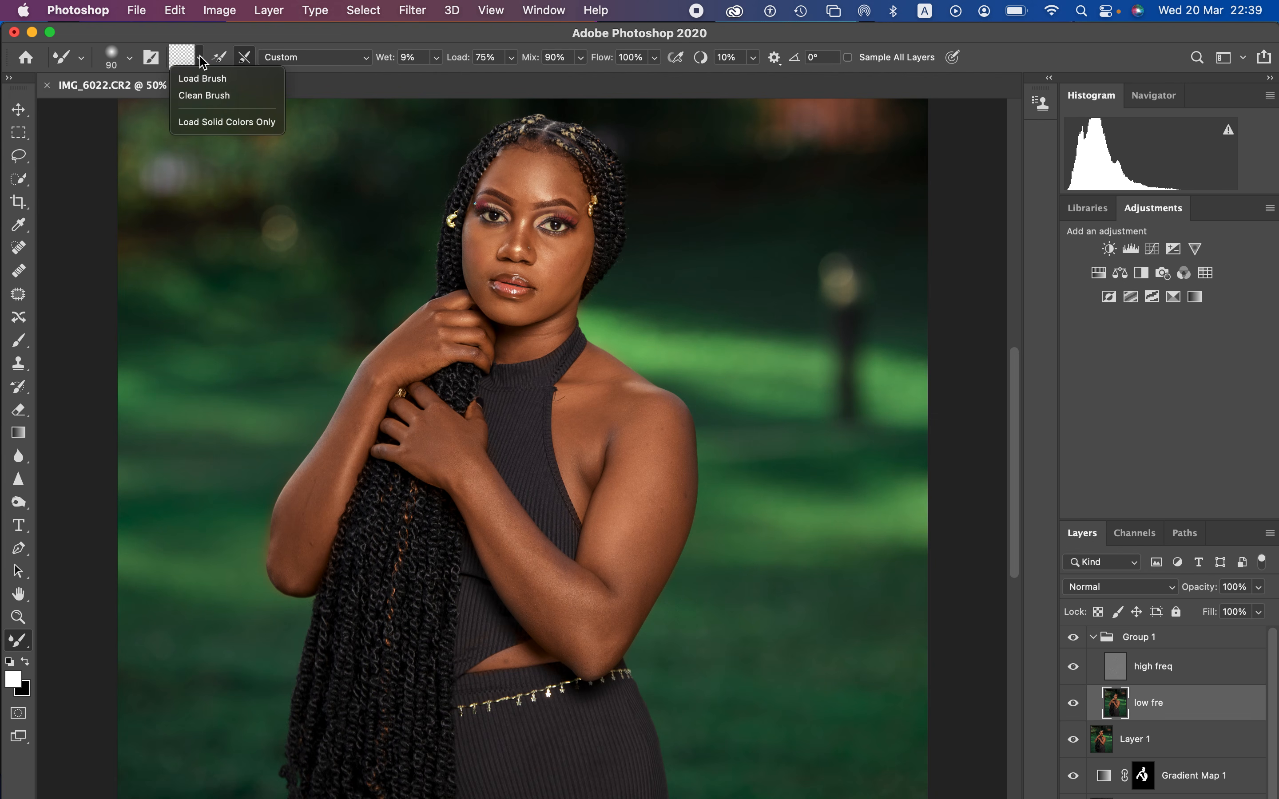
left_click(206, 97)
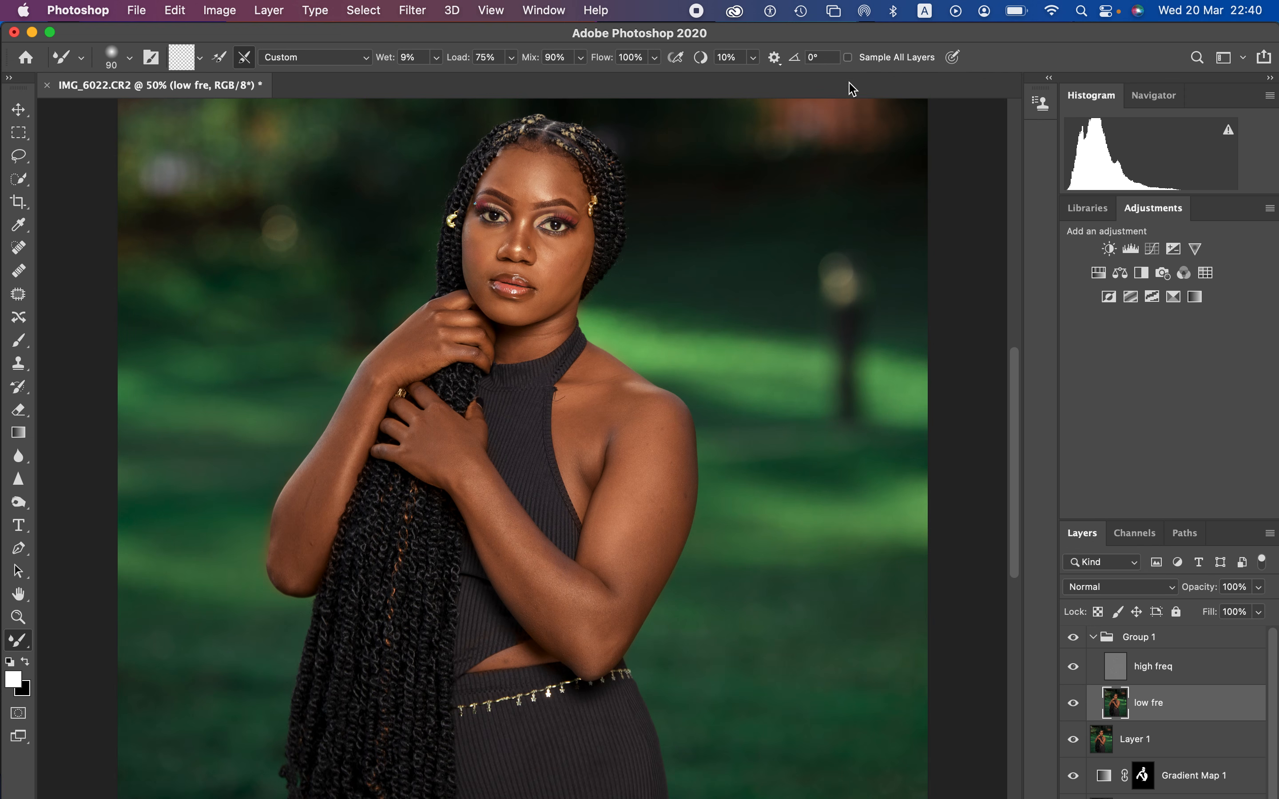
Step: Hide the high freq layer and smooth the skin of the arms, shoulder and waist with a Mixer Brush of about 175 to 200 pixels
left_click(1073, 667)
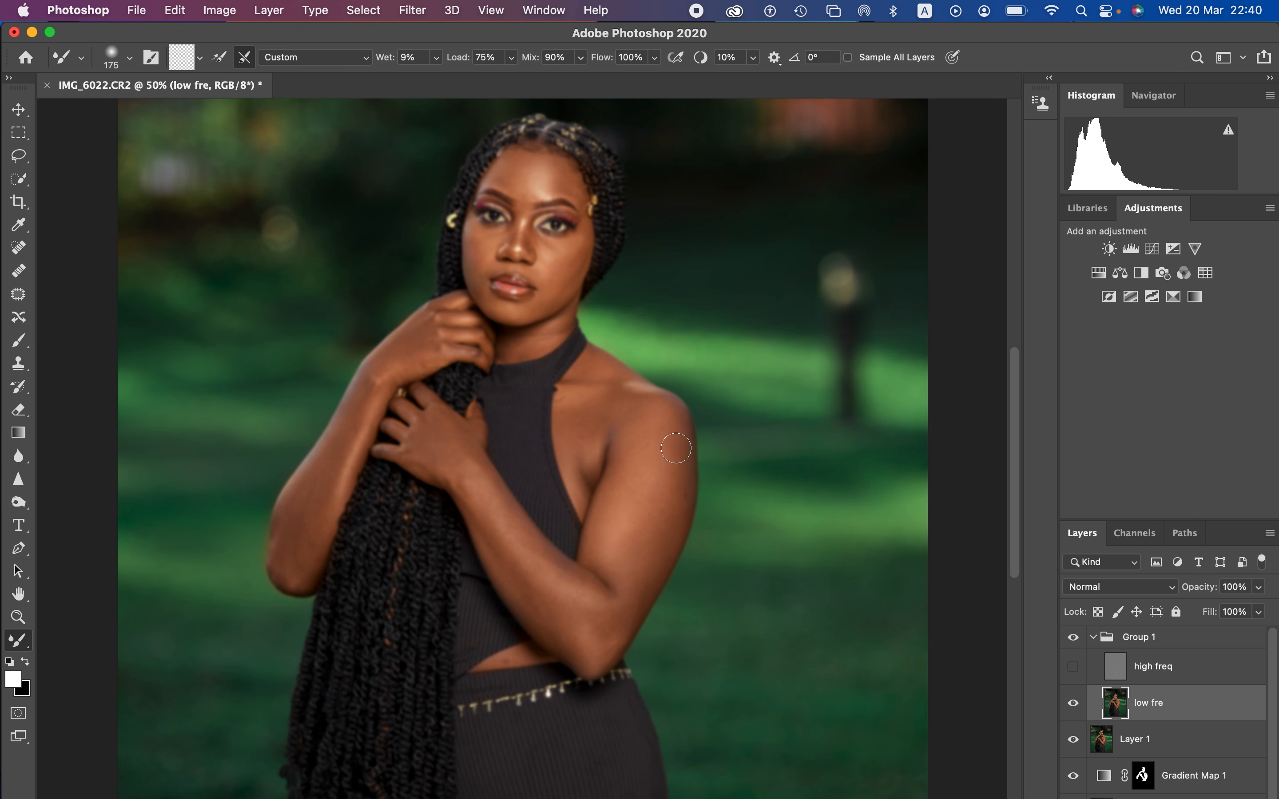
mouse_move(674, 445)
left_mouse_down()
mouse_move(662, 534)
mouse_move(628, 608)
mouse_move(679, 486)
mouse_move(662, 447)
mouse_move(617, 534)
mouse_move(658, 439)
mouse_move(633, 521)
mouse_move(572, 556)
mouse_move(504, 524)
mouse_move(436, 439)
mouse_move(478, 476)
mouse_move(523, 553)
mouse_move(564, 583)
mouse_move(555, 565)
mouse_move(547, 579)
mouse_move(506, 549)
mouse_move(593, 651)
mouse_move(614, 617)
mouse_move(515, 528)
mouse_move(503, 539)
mouse_move(489, 507)
mouse_move(434, 460)
mouse_move(434, 443)
mouse_move(449, 447)
mouse_move(377, 442)
mouse_move(333, 466)
mouse_move(308, 526)
mouse_move(384, 365)
mouse_move(422, 330)
left_mouse_up()
mouse_move(587, 420)
left_mouse_down()
mouse_move(585, 468)
mouse_move(599, 423)
mouse_move(617, 411)
mouse_move(663, 424)
mouse_move(671, 451)
mouse_move(623, 612)
mouse_move(569, 629)
mouse_move(557, 618)
mouse_move(575, 638)
mouse_move(559, 627)
mouse_move(595, 602)
left_mouse_up()
mouse_move(518, 654)
left_mouse_down()
mouse_move(504, 659)
mouse_move(522, 656)
left_mouse_up()
mouse_move(569, 409)
left_mouse_down()
mouse_move(602, 370)
mouse_move(612, 387)
mouse_move(582, 400)
mouse_move(613, 432)
mouse_move(615, 420)
mouse_move(584, 487)
mouse_move(619, 414)
mouse_move(611, 405)
mouse_move(626, 419)
mouse_move(593, 409)
mouse_move(666, 421)
mouse_move(671, 482)
mouse_move(640, 542)
left_mouse_up()
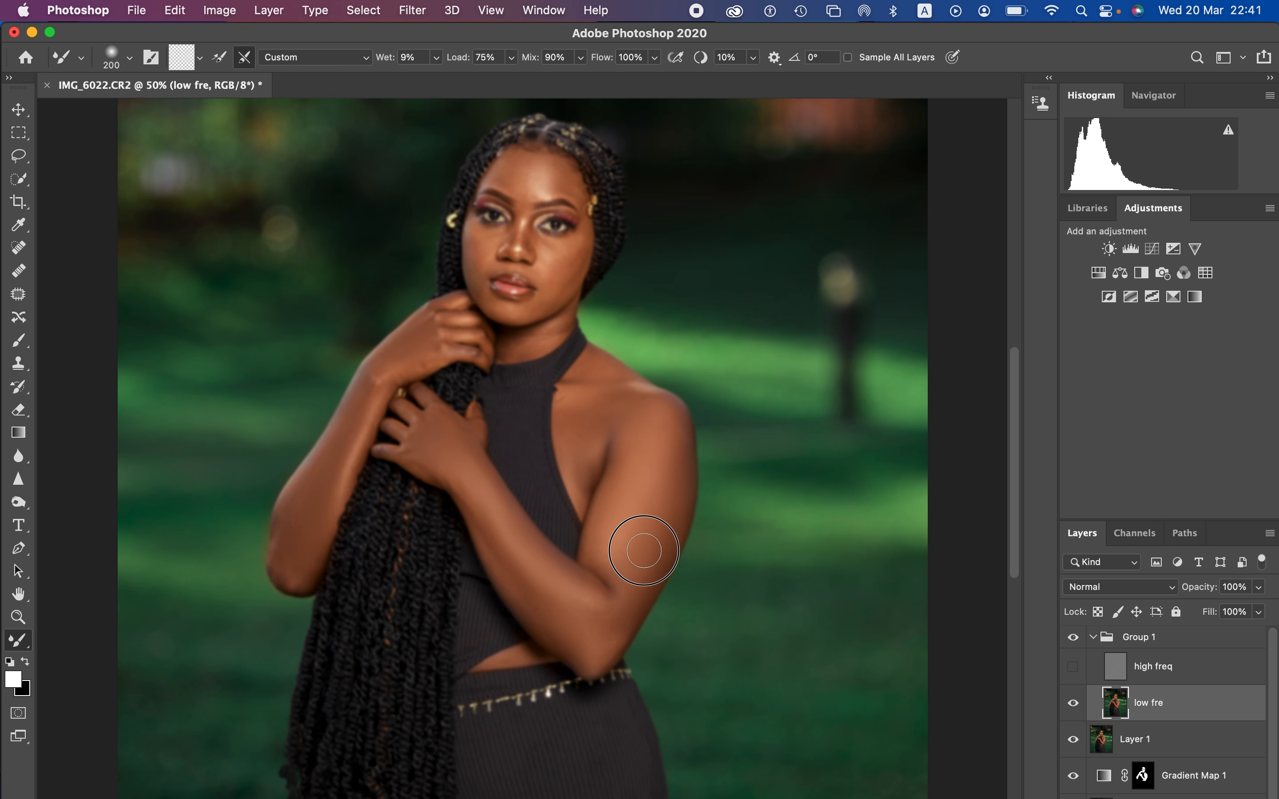
Step: Smooth the skin tones of the raised hand and neck on the low fre layer with a smaller Mixer Brush
key("super+plus")
key("super+plus")
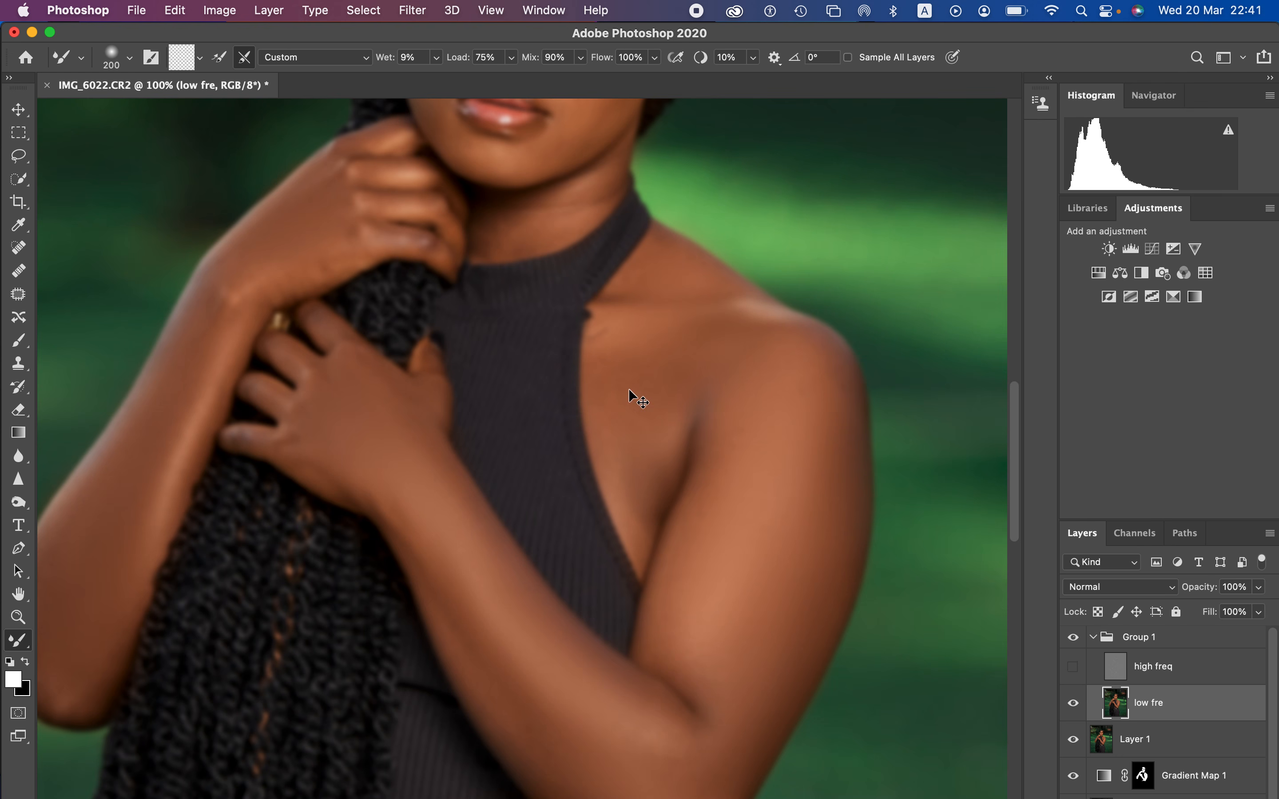
key("bracketleft")
key("bracketleft")
key("bracketleft")
key("bracketleft")
key("bracketleft")
key("bracketleft")
mouse_move(420, 256)
left_mouse_down()
mouse_move(409, 232)
mouse_move(435, 246)
mouse_move(235, 293)
mouse_move(234, 277)
mouse_move(411, 203)
mouse_move(369, 179)
mouse_move(386, 176)
mouse_move(396, 131)
mouse_move(336, 157)
mouse_move(218, 277)
mouse_move(223, 265)
mouse_move(246, 305)
left_mouse_up()
key("]")
mouse_move(542, 223)
left_mouse_down()
mouse_move(500, 228)
mouse_move(517, 208)
mouse_move(543, 222)
mouse_move(591, 195)
mouse_move(547, 222)
mouse_move(567, 219)
mouse_move(603, 165)
mouse_move(591, 199)
left_mouse_up()
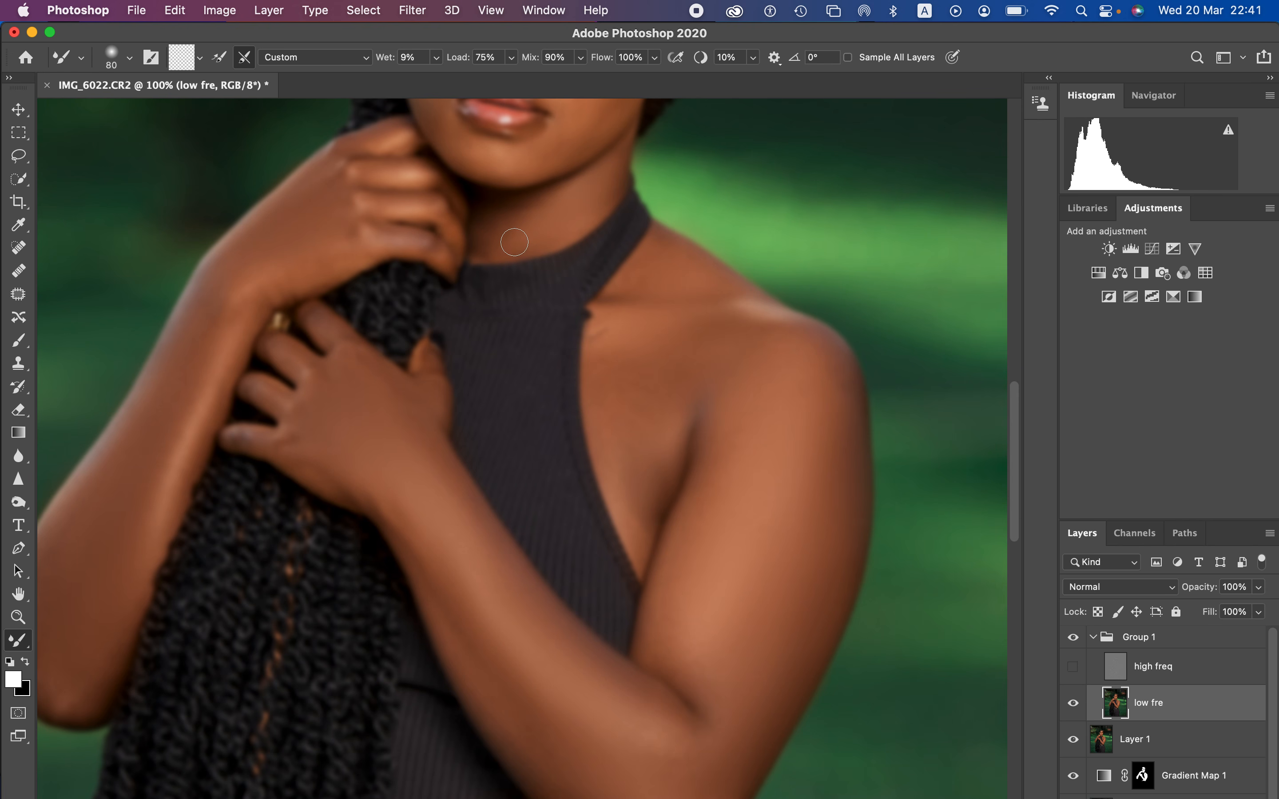
Step: Smooth the forehead, nose area, cheeks and chin on the low fre layer with a Mixer Brush between 50 and 100 pixels
left_click_drag(678, 250, 696, 473)
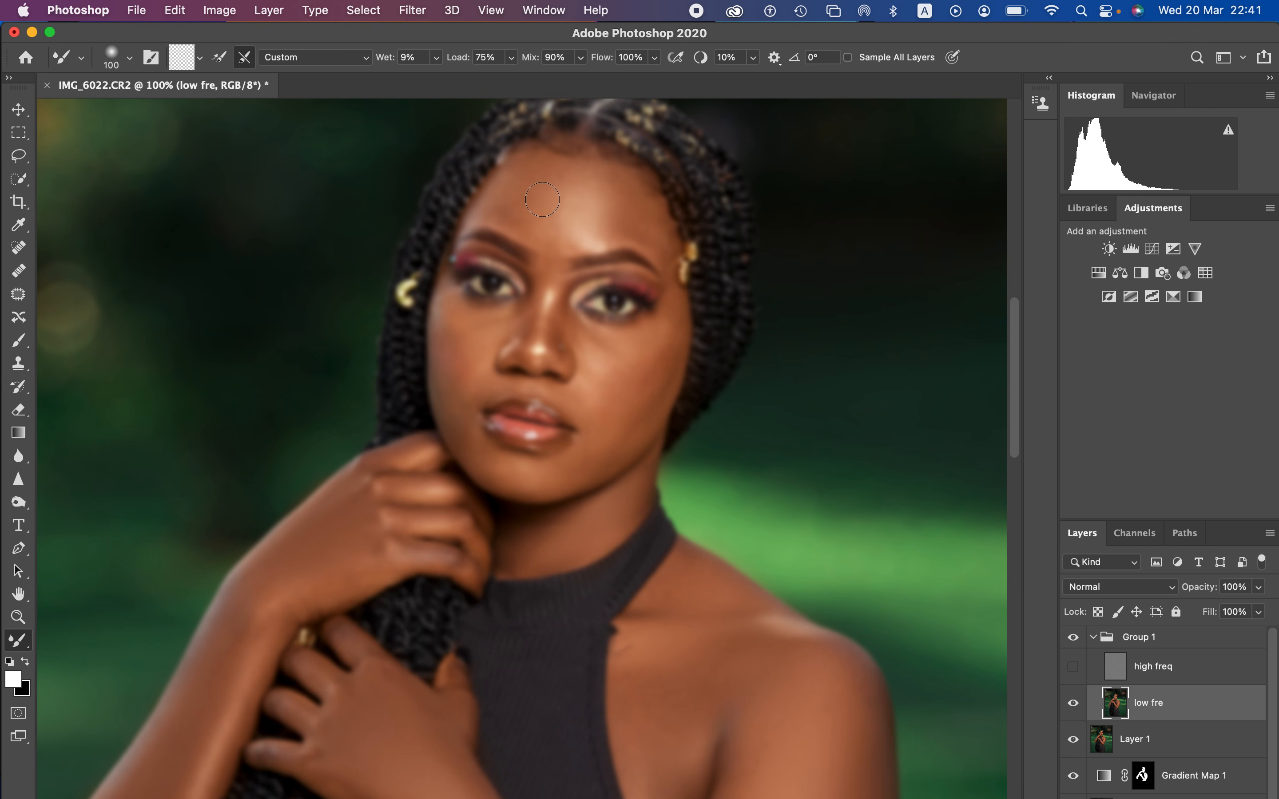
mouse_move(534, 185)
left_mouse_down()
mouse_move(503, 206)
mouse_move(558, 236)
mouse_move(539, 190)
mouse_move(560, 178)
mouse_move(523, 186)
mouse_move(518, 200)
mouse_move(563, 183)
mouse_move(565, 221)
mouse_move(582, 228)
mouse_move(559, 179)
mouse_move(610, 208)
mouse_move(624, 191)
mouse_move(659, 243)
mouse_move(629, 226)
mouse_move(553, 239)
mouse_move(583, 238)
mouse_move(561, 213)
mouse_move(597, 193)
mouse_move(585, 176)
mouse_move(571, 190)
mouse_move(608, 210)
mouse_move(579, 237)
mouse_move(547, 199)
mouse_move(527, 209)
mouse_move(561, 225)
left_mouse_up()
key("bracketleft")
key("bracketleft")
key("bracketleft")
key("bracketleft")
key("bracketleft")
key("bracketleft")
key("bracketright")
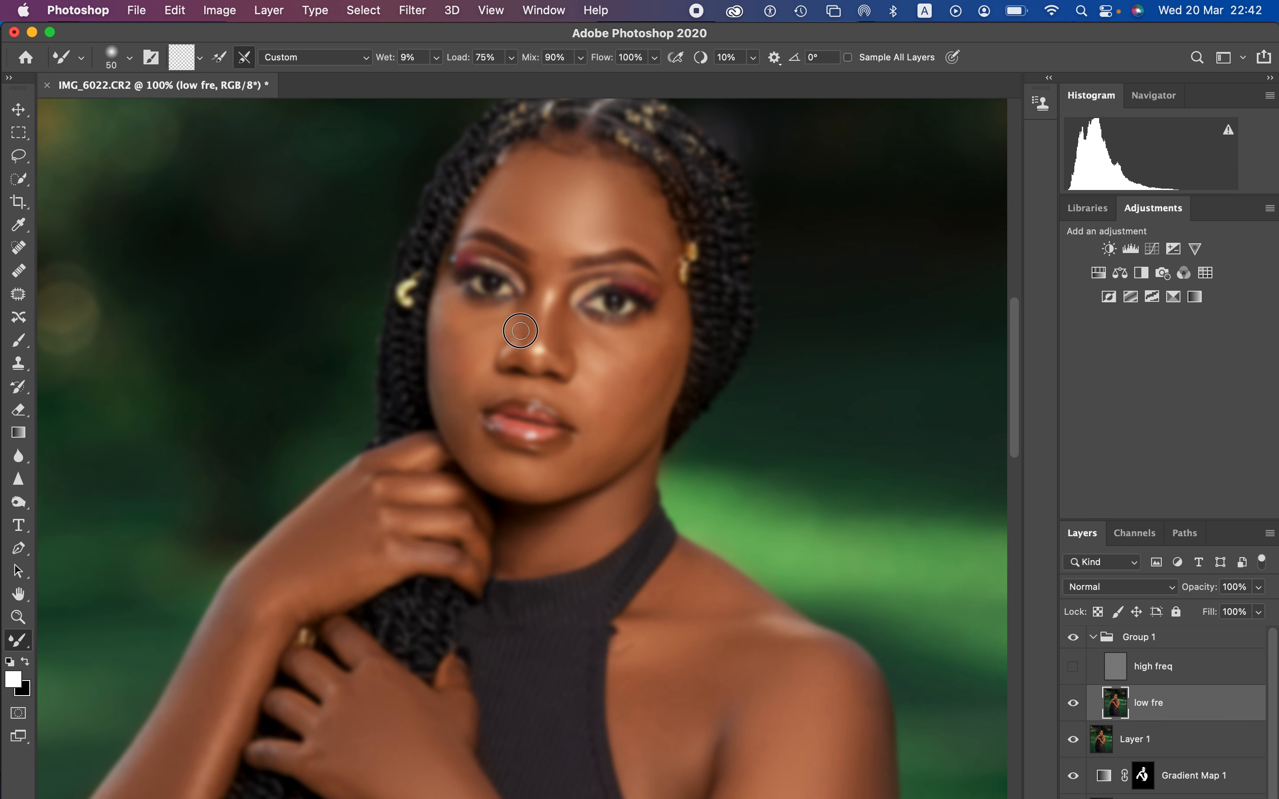
key("bracketright")
key("bracketright")
left_click_drag(593, 351, 629, 370)
mouse_move(604, 424)
left_mouse_down()
mouse_move(591, 450)
mouse_move(597, 433)
left_mouse_up()
mouse_move(459, 372)
left_mouse_down()
mouse_move(462, 332)
mouse_move(486, 328)
mouse_move(460, 369)
mouse_move(478, 450)
mouse_move(472, 438)
mouse_move(515, 473)
mouse_move(572, 456)
left_mouse_up()
mouse_move(587, 245)
left_mouse_down()
mouse_move(641, 232)
mouse_move(665, 243)
mouse_move(677, 282)
mouse_move(667, 317)
mouse_move(608, 351)
mouse_move(584, 406)
mouse_move(569, 331)
mouse_move(559, 339)
mouse_move(545, 307)
mouse_move(542, 335)
mouse_move(551, 252)
mouse_move(594, 241)
mouse_move(550, 223)
mouse_move(603, 182)
left_mouse_up()
Step: Show the high freq layer and compare the skin retouching with Group 1 hidden and shown
left_click(1073, 667)
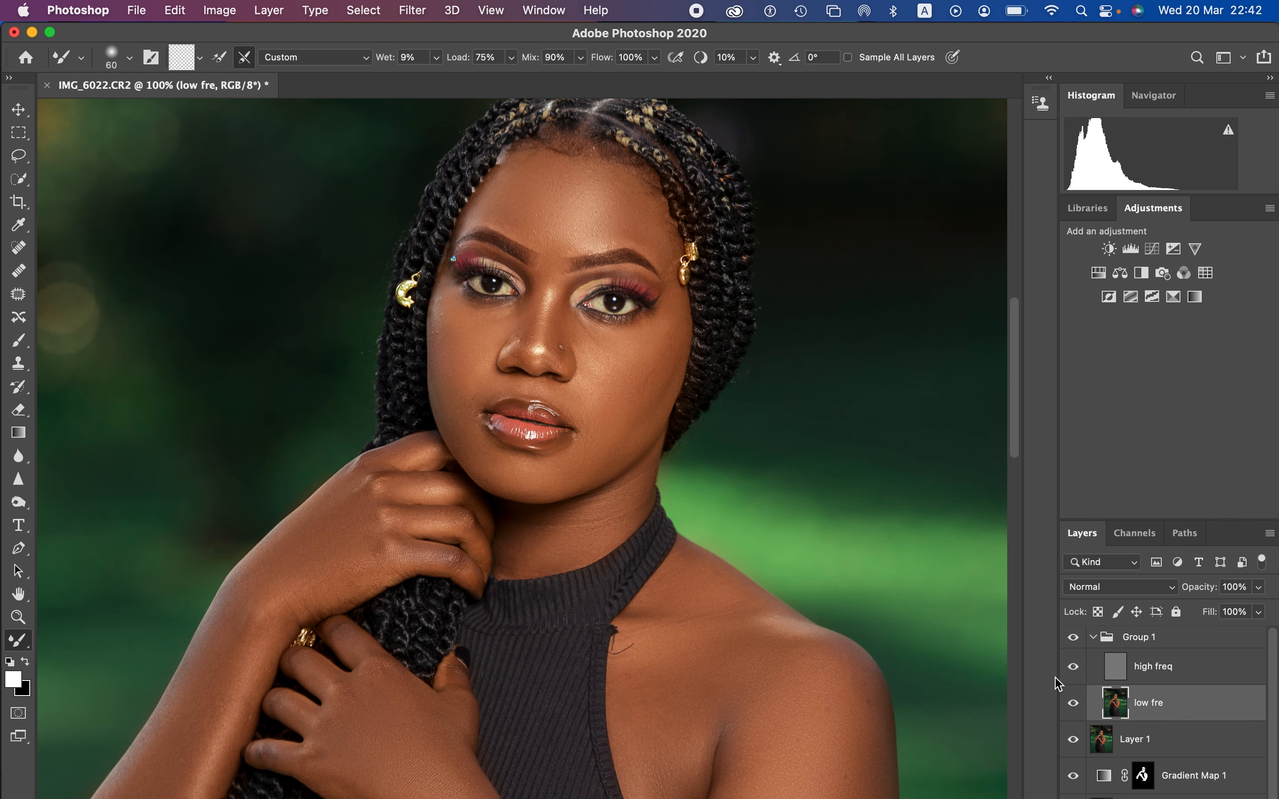
key("super+minus")
key("super+minus")
key("super+minus")
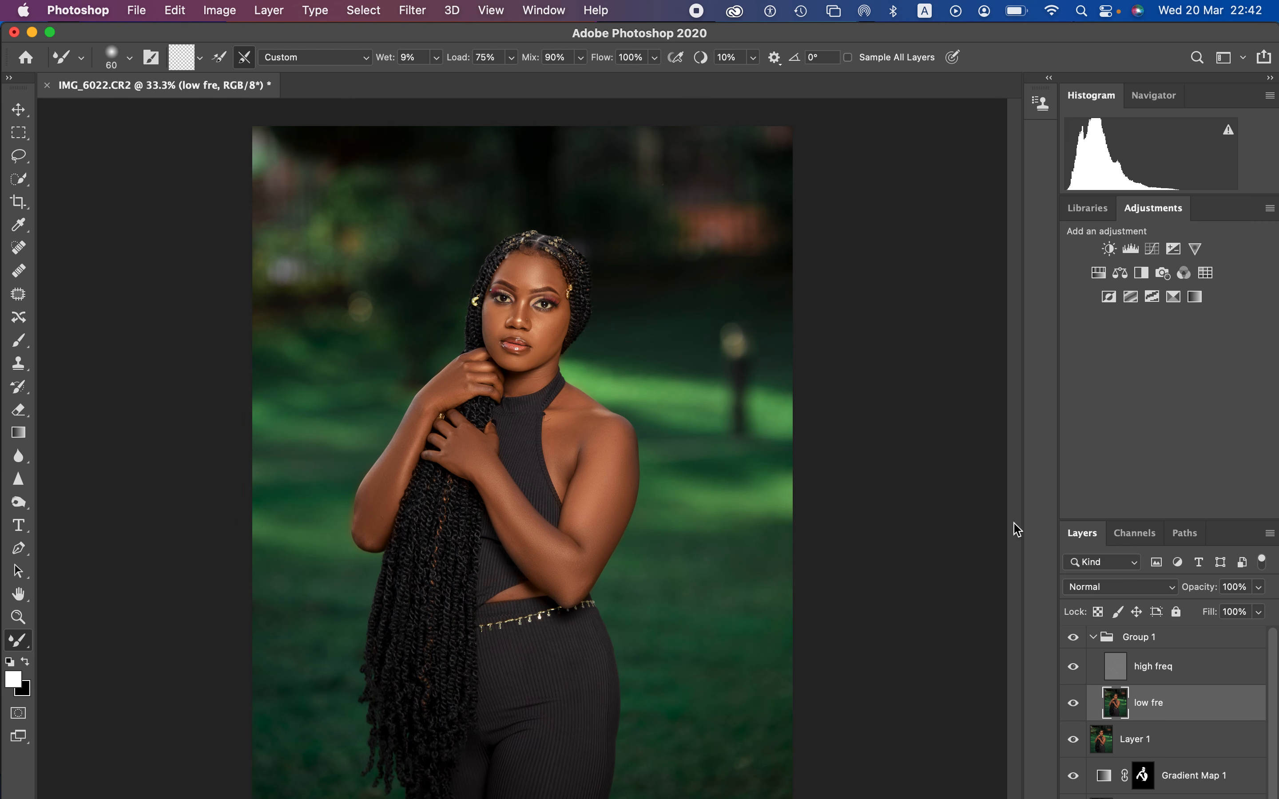
left_click(1076, 639)
left_click(1076, 639)
key("super+plus")
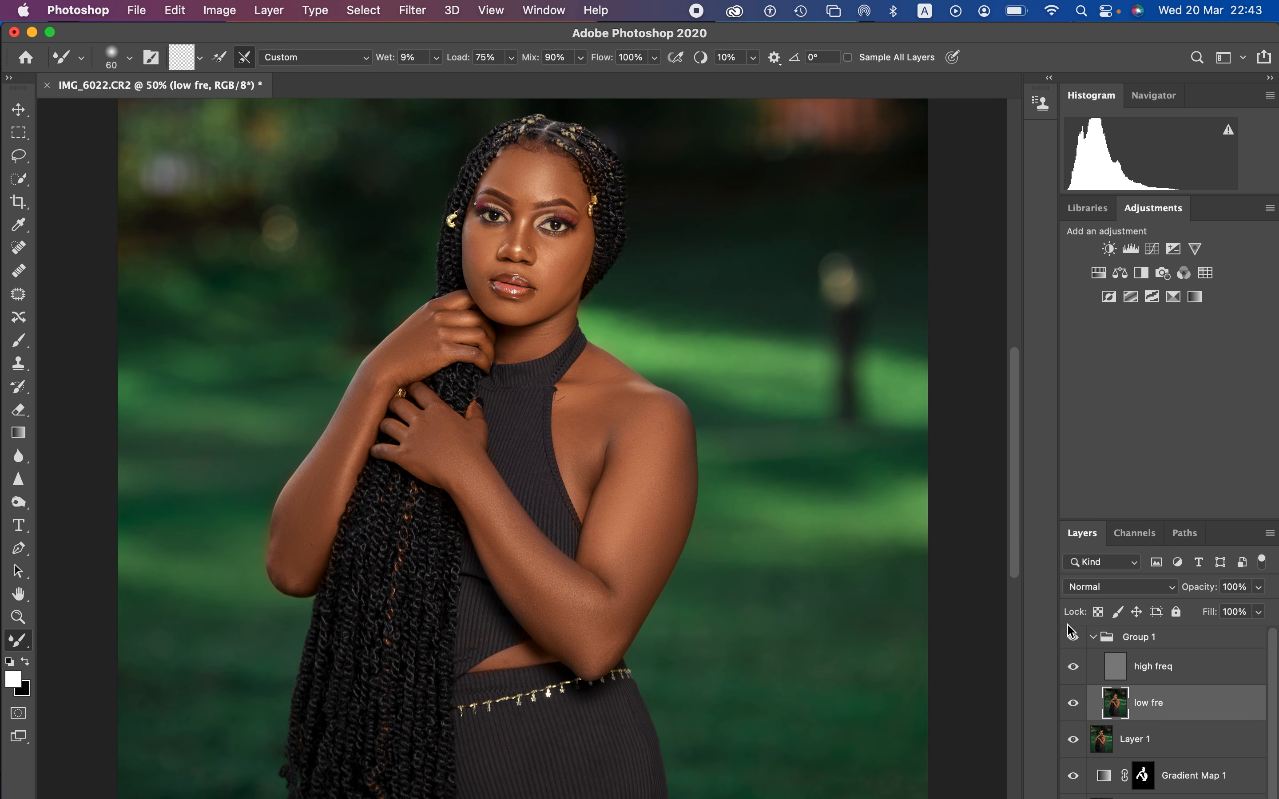
Step: Add a Hue/Saturation adjustment layer above the collapsed Group 1, set Saturation to -75 and invert its mask to black
left_click(1092, 638)
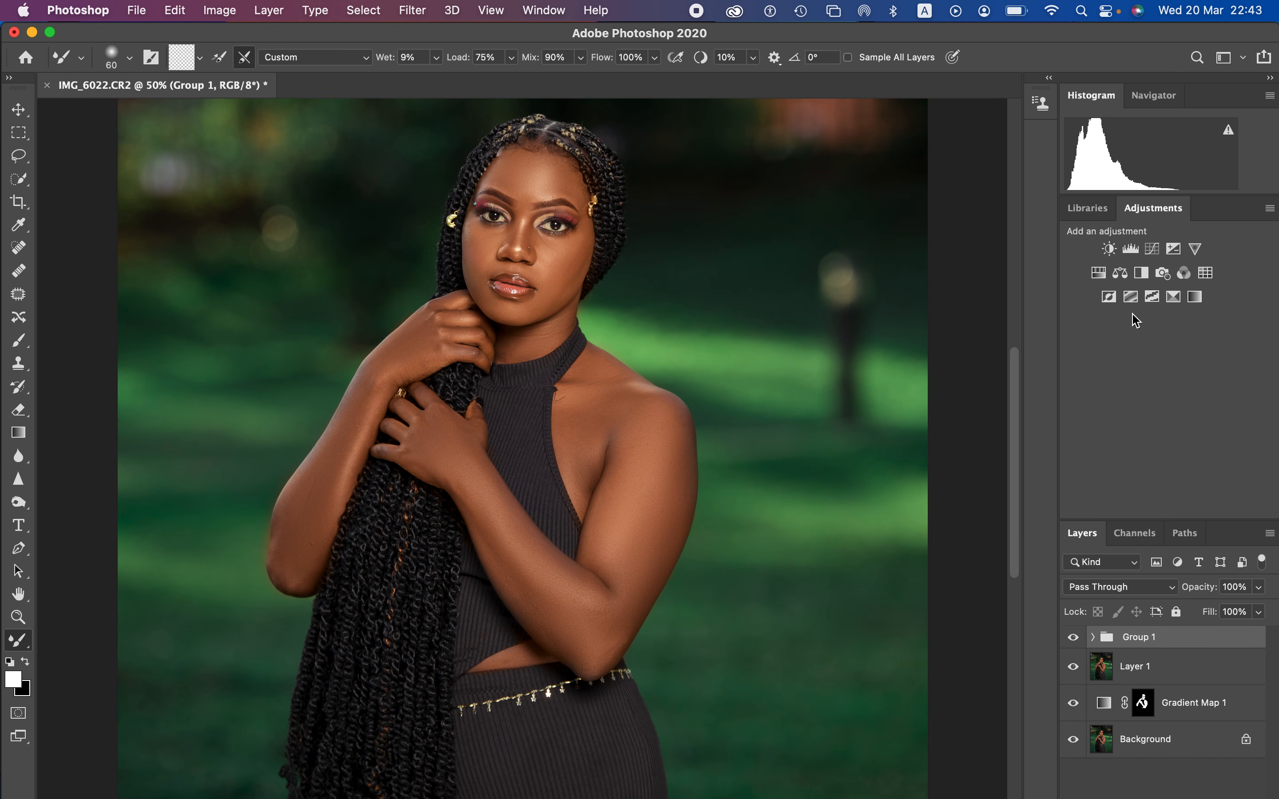
left_click(1100, 275)
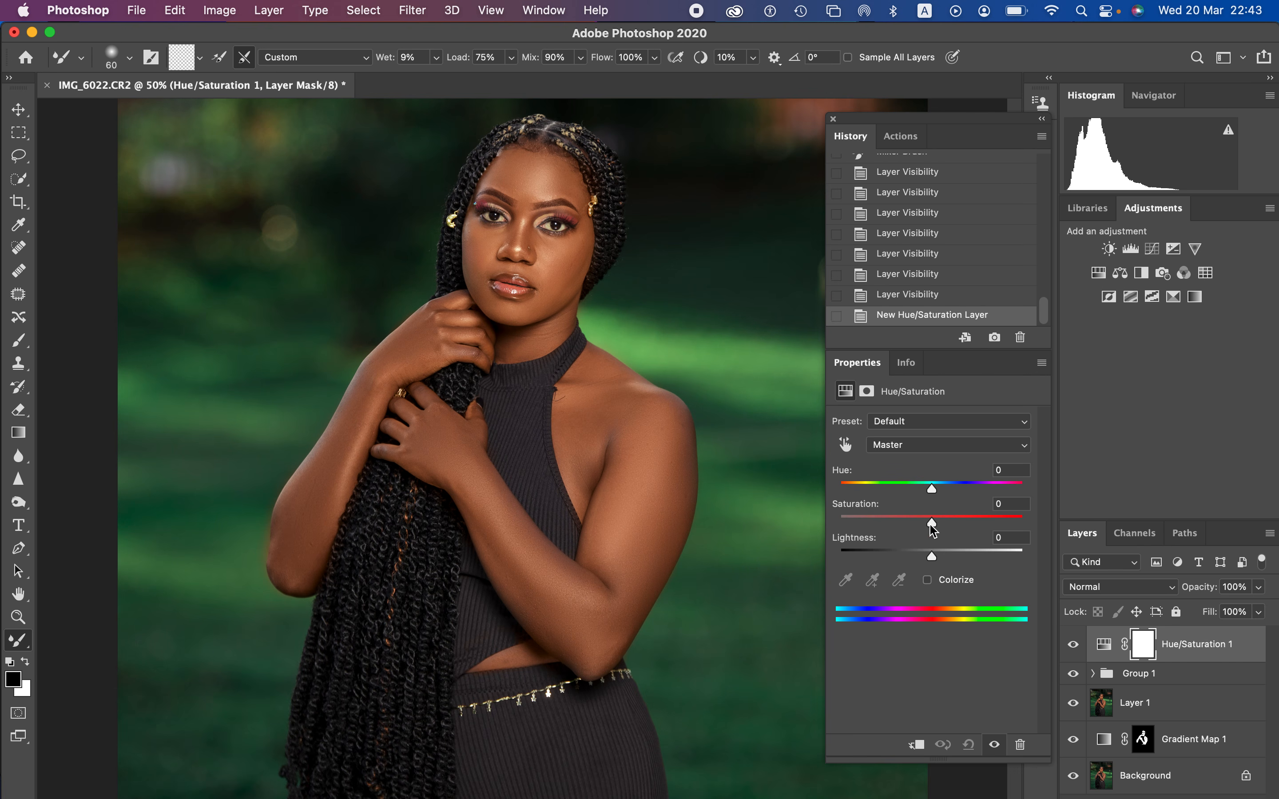
left_click_drag(931, 524, 863, 526)
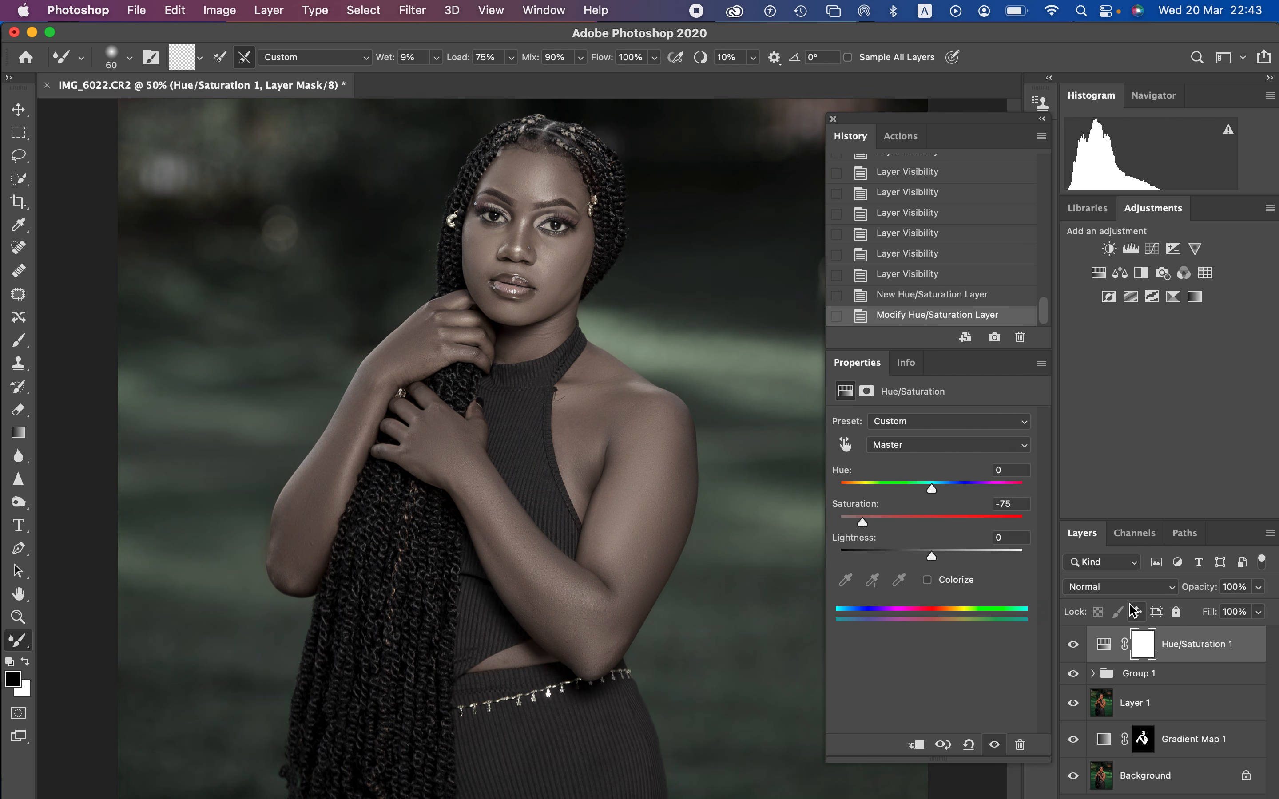
key("super+i")
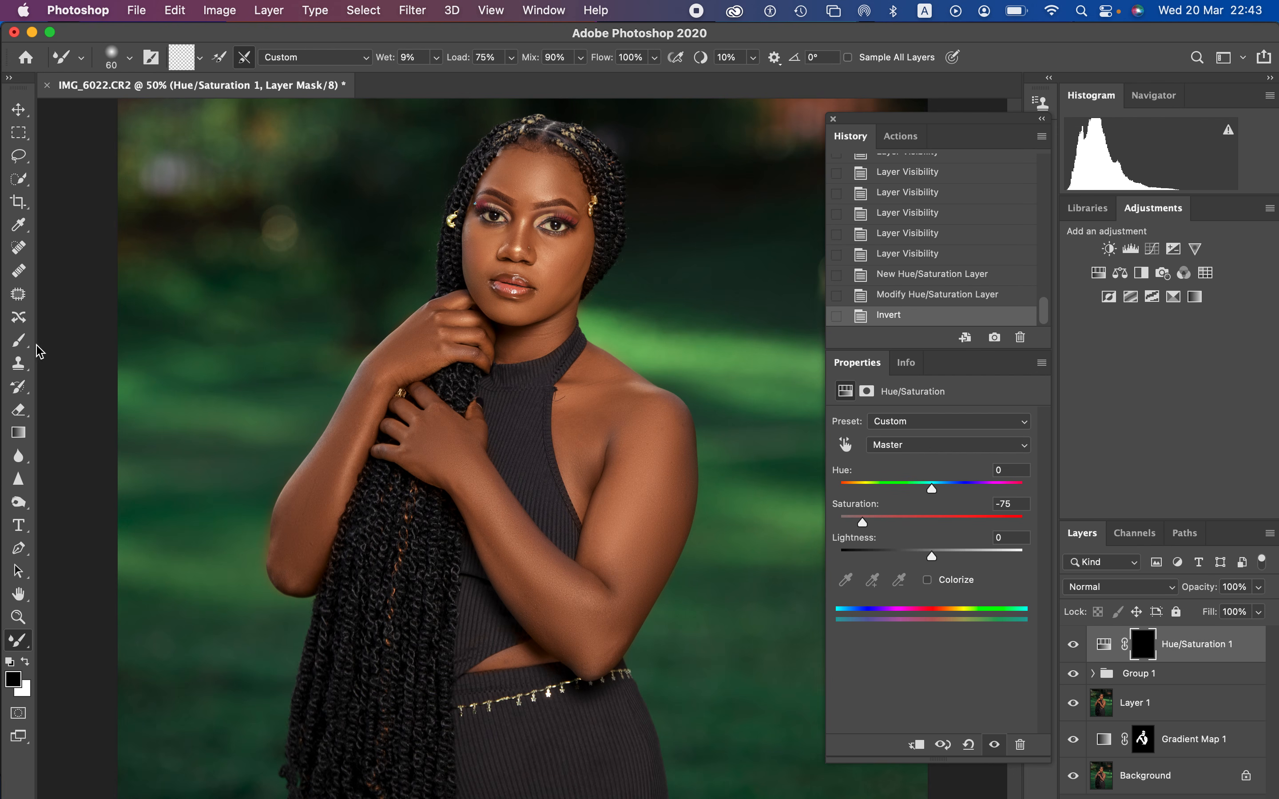
Step: Switch to the regular Brush with a soft round tip and make white the foreground color
left_click(19, 339)
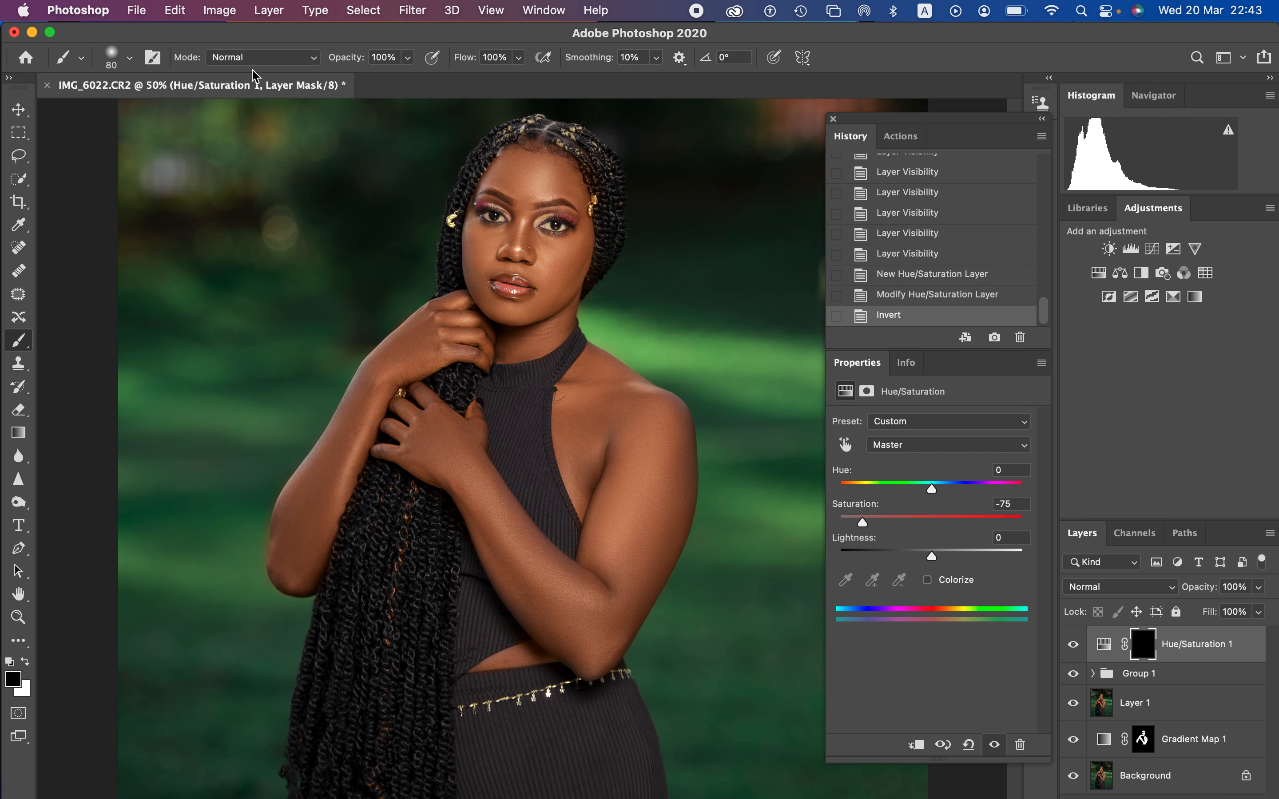
left_click(265, 63)
left_click(264, 60)
left_click(129, 58)
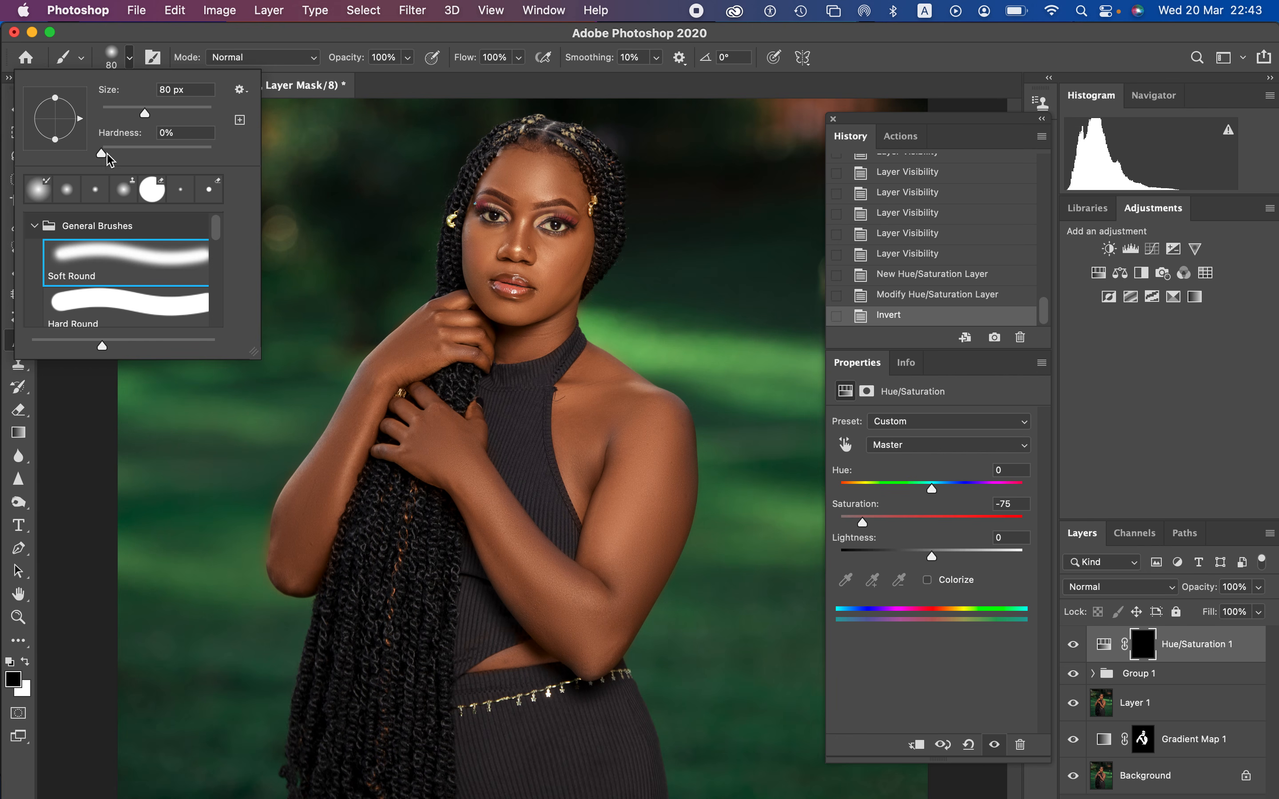
left_click(27, 665)
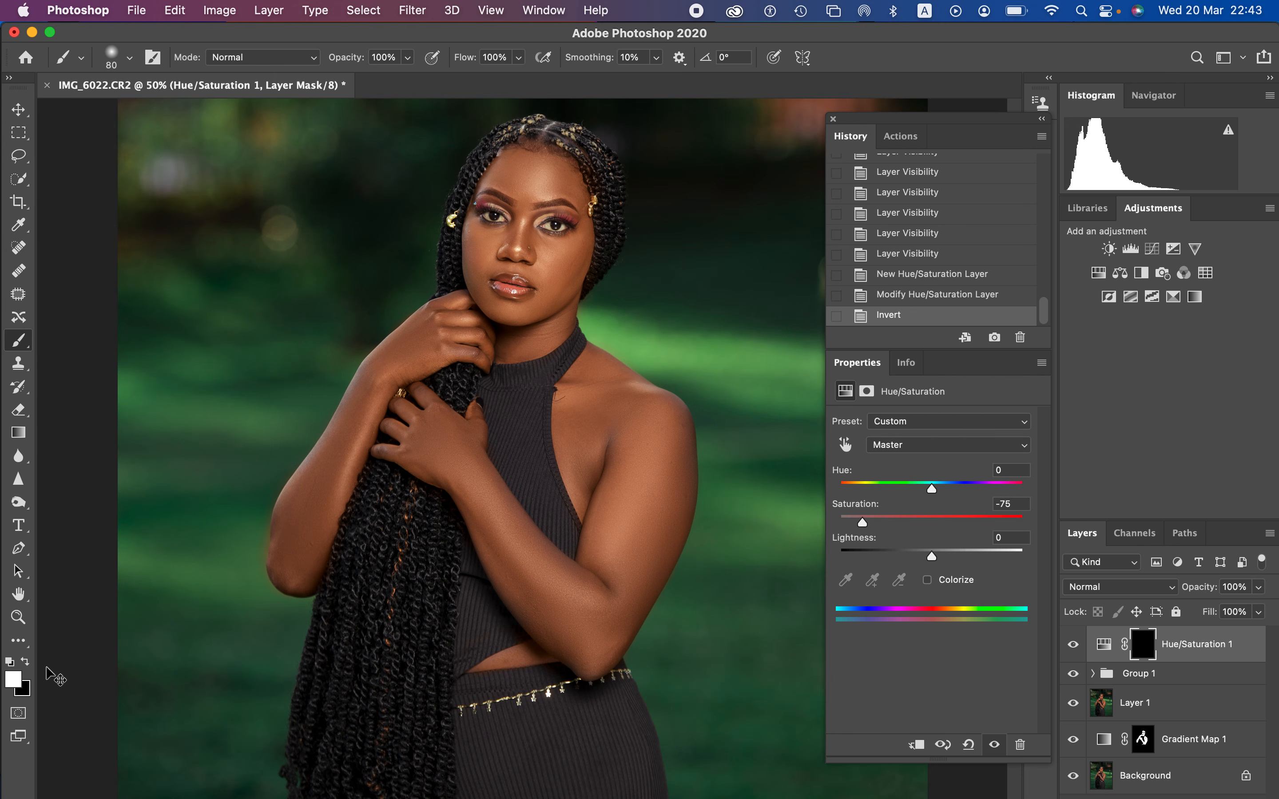
Step: Paint over the whites of both eyes on the Hue/Saturation mask with a small brush of about 15 pixels
key("super+equal")
key("super+equal")
key("super+equal")
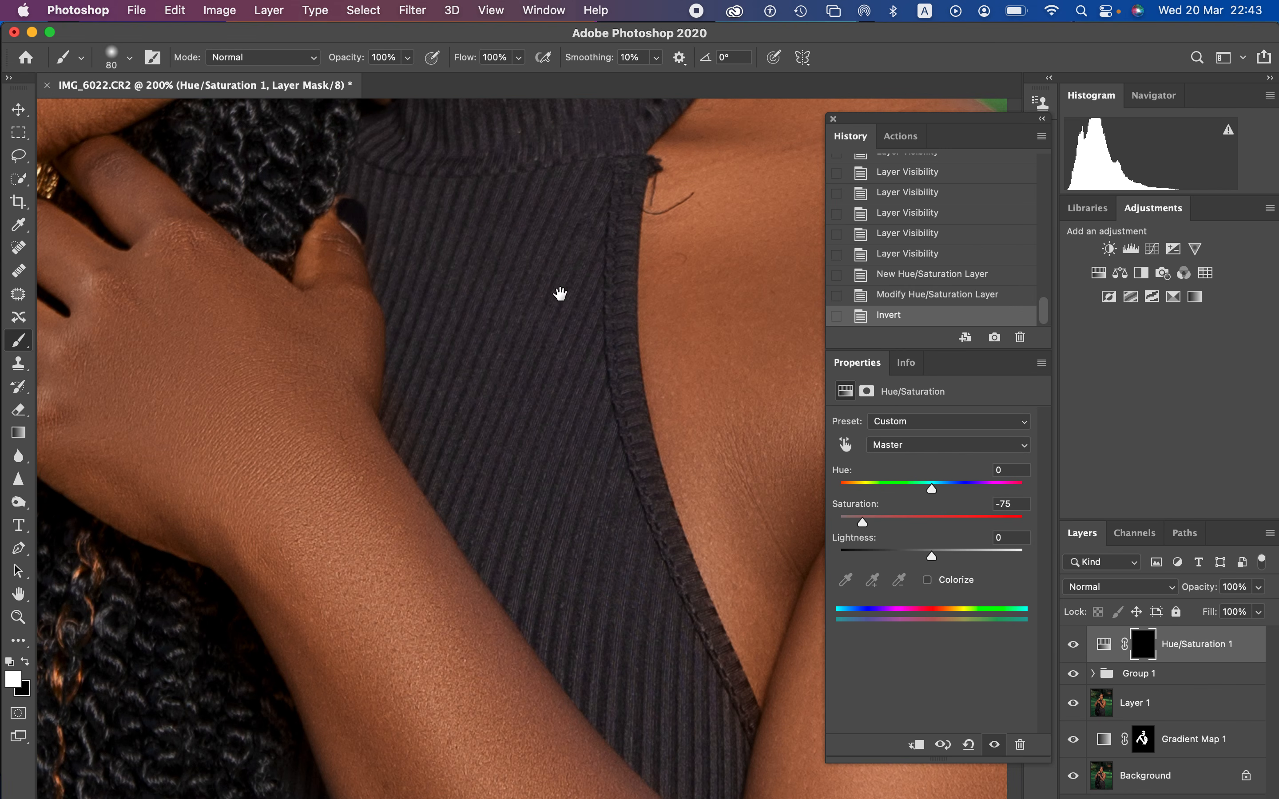
left_click_drag(560, 294, 577, 505)
left_click_drag(528, 238, 520, 477)
mouse_move(550, 212)
left_mouse_down()
mouse_move(517, 454)
mouse_move(478, 320)
left_mouse_up()
key("bracketleft")
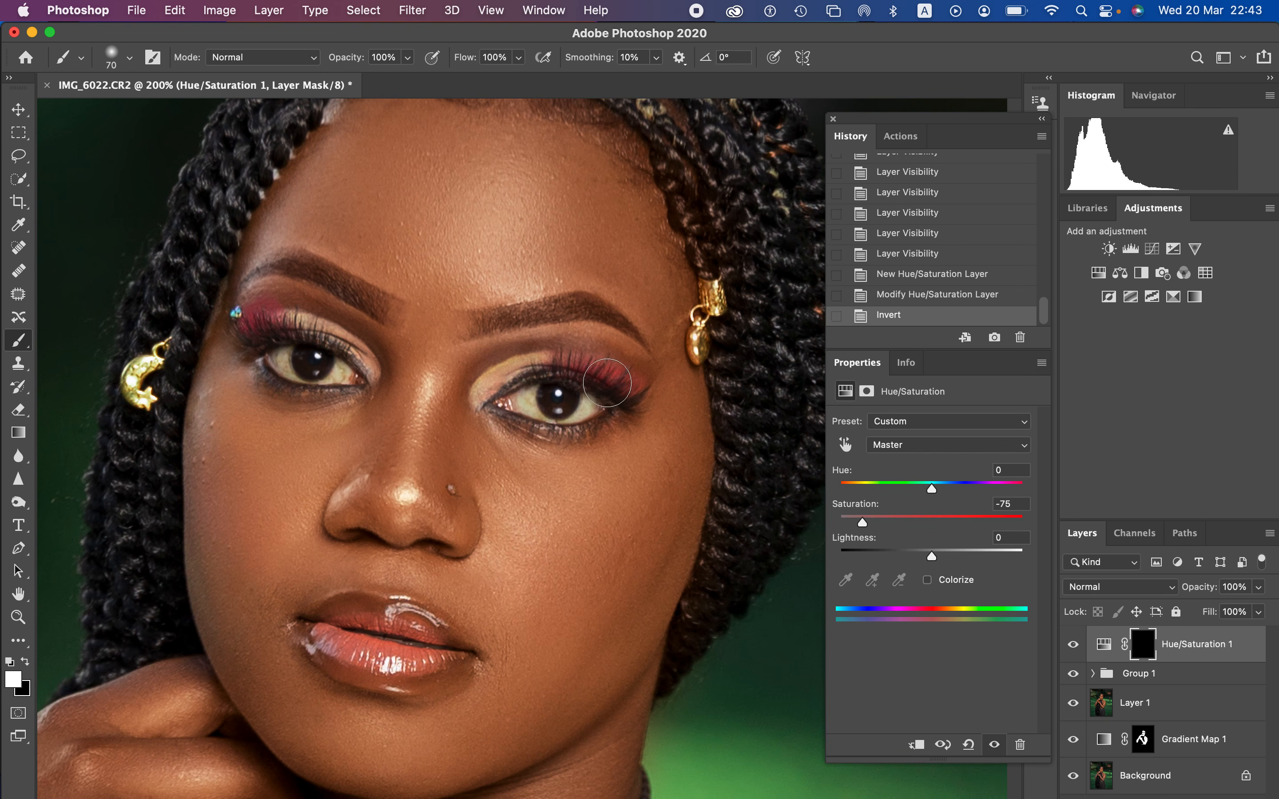
key("bracketleft")
key("bracketleft")
key("bracketleft")
key("bracketleft")
key("bracketleft")
key("bracketleft")
key("bracketleft")
mouse_move(534, 395)
left_mouse_down()
mouse_move(523, 403)
mouse_move(548, 414)
mouse_move(589, 402)
mouse_move(546, 412)
left_mouse_up()
mouse_move(286, 356)
left_mouse_down()
mouse_move(333, 377)
mouse_move(296, 374)
mouse_move(288, 360)
mouse_move(313, 374)
mouse_move(318, 357)
mouse_move(333, 364)
mouse_move(285, 355)
left_mouse_up()
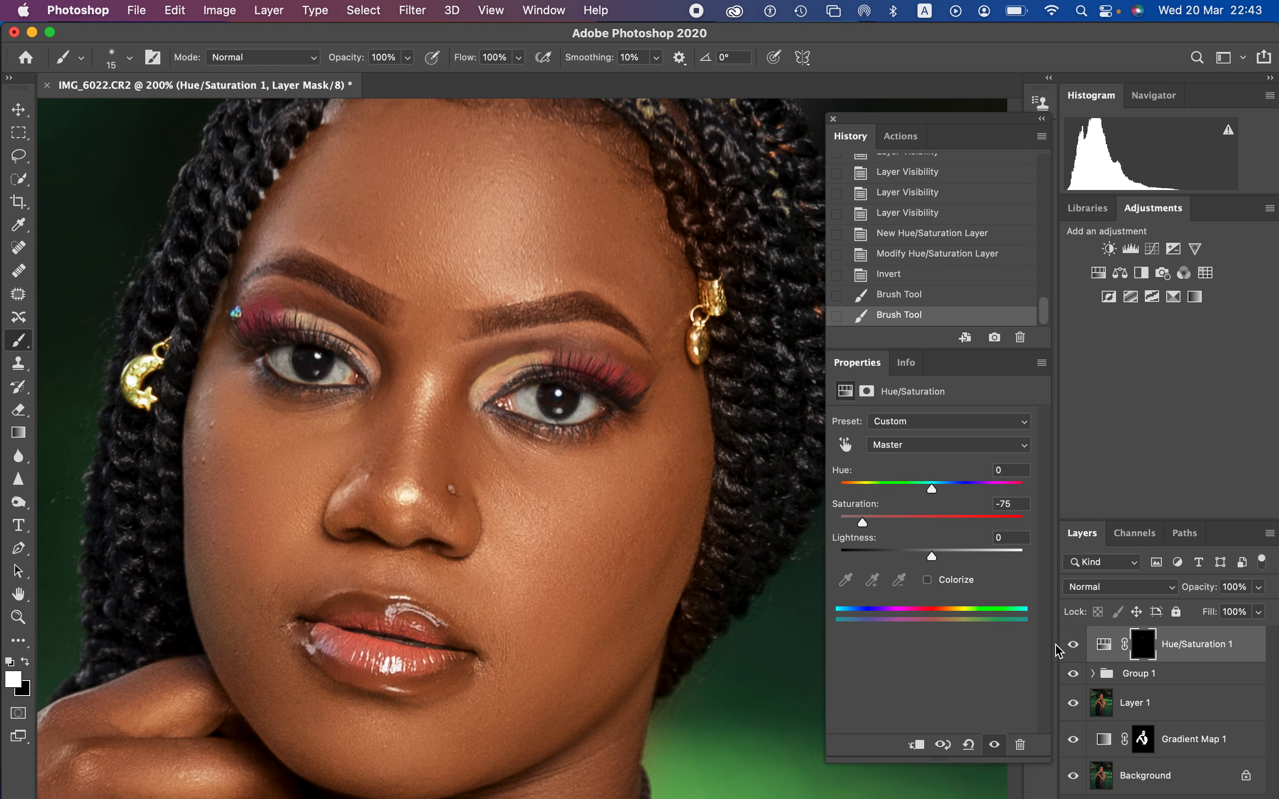
Step: Compare the eye whitening with the Hue/Saturation 1 layer hidden and shown, both close up and on the wider portrait
left_click(1073, 645)
left_click(1074, 644)
left_click(1073, 645)
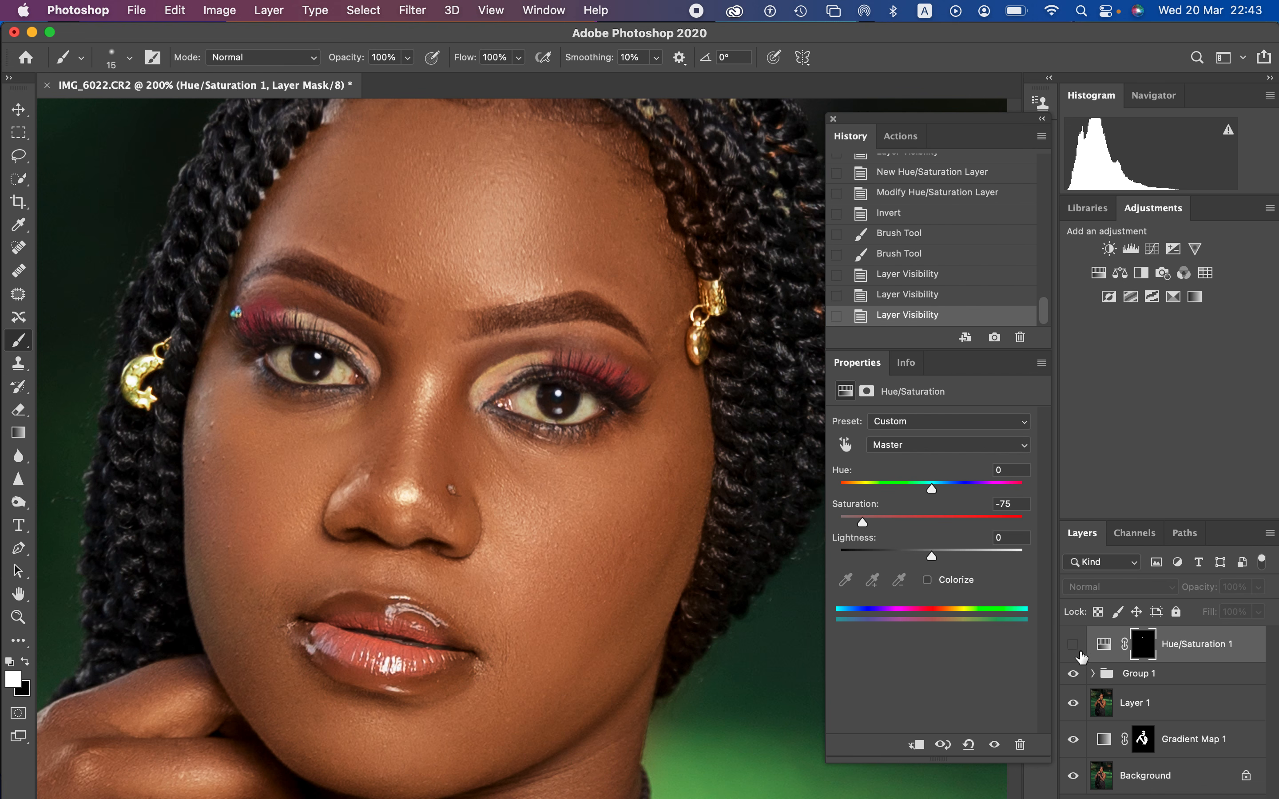
left_click(1074, 646)
key("super+minus")
key("super+minus")
key("super+minus")
key("super+minus")
key("super+minus")
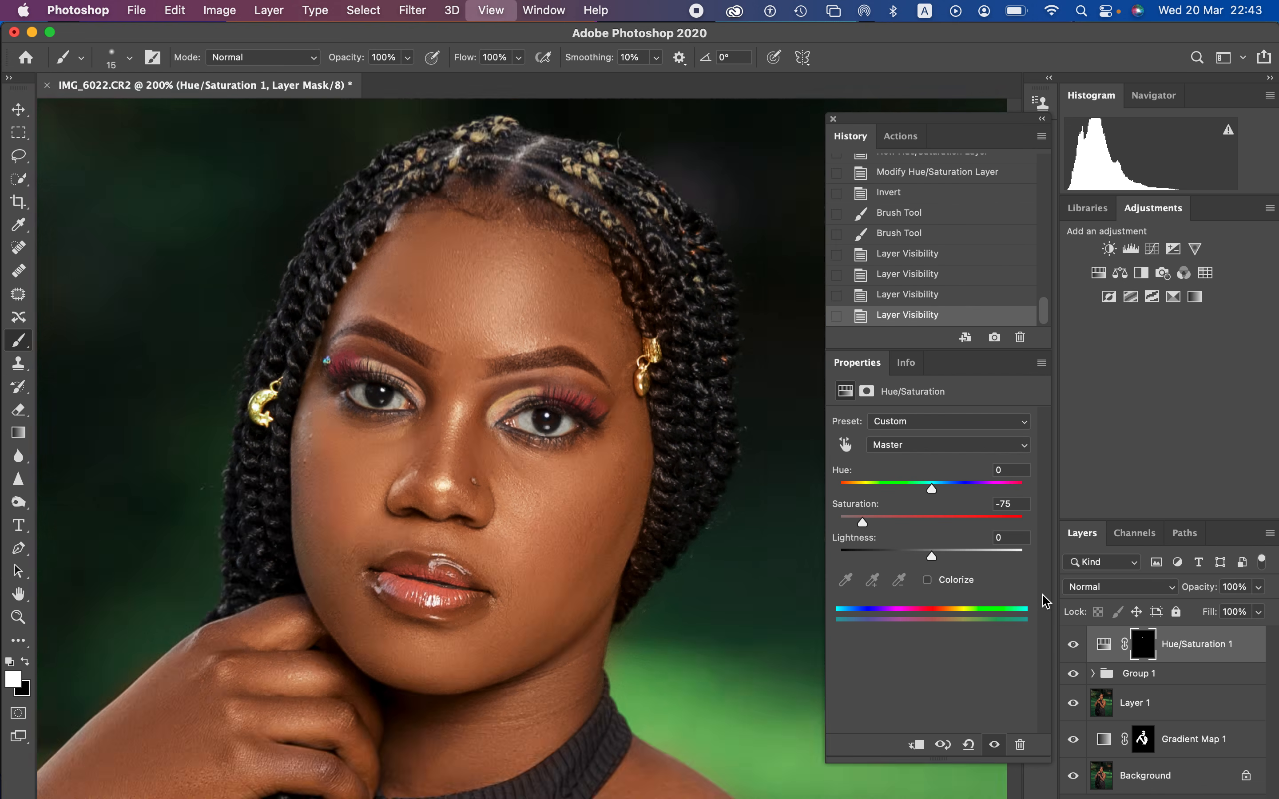
key("super+plus")
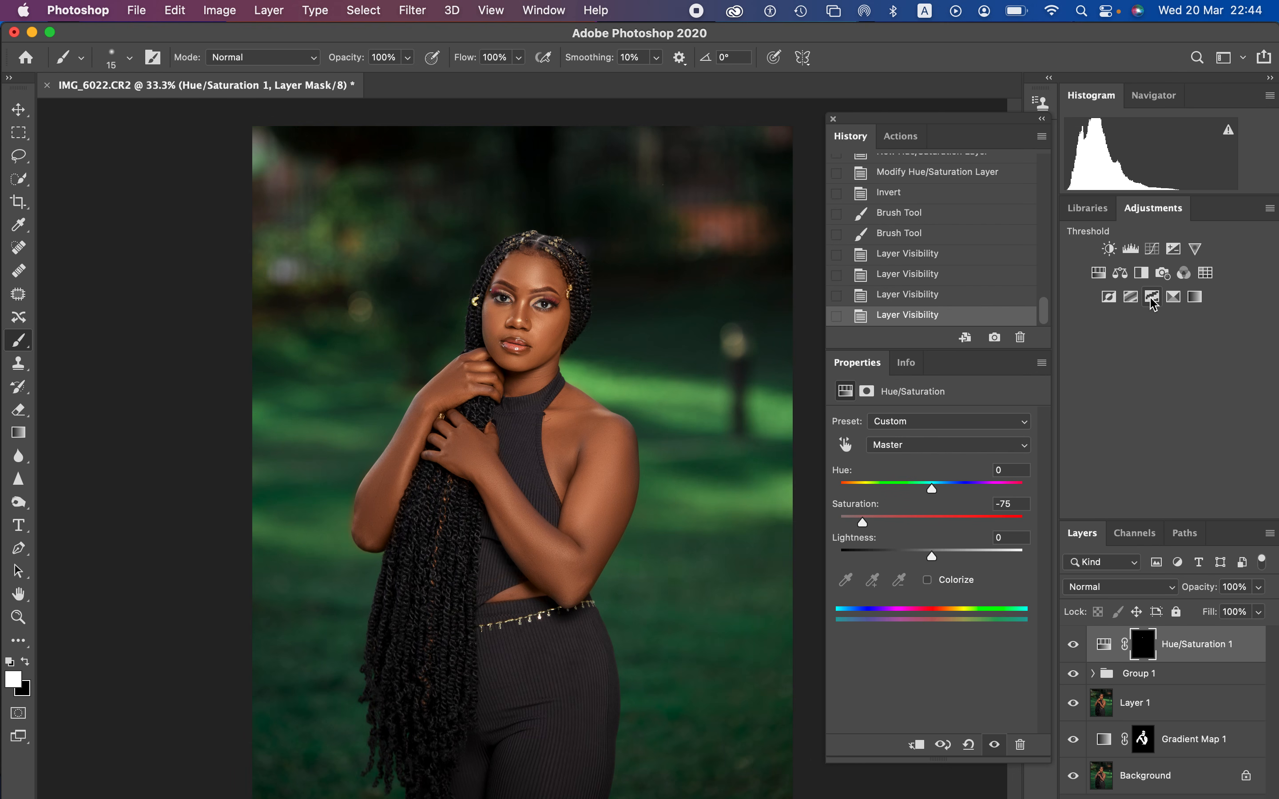
Step: Add a Selective Color adjustment layer and, for the Blacks, set Yellow to -4% and Black to +4%
left_click(1174, 297)
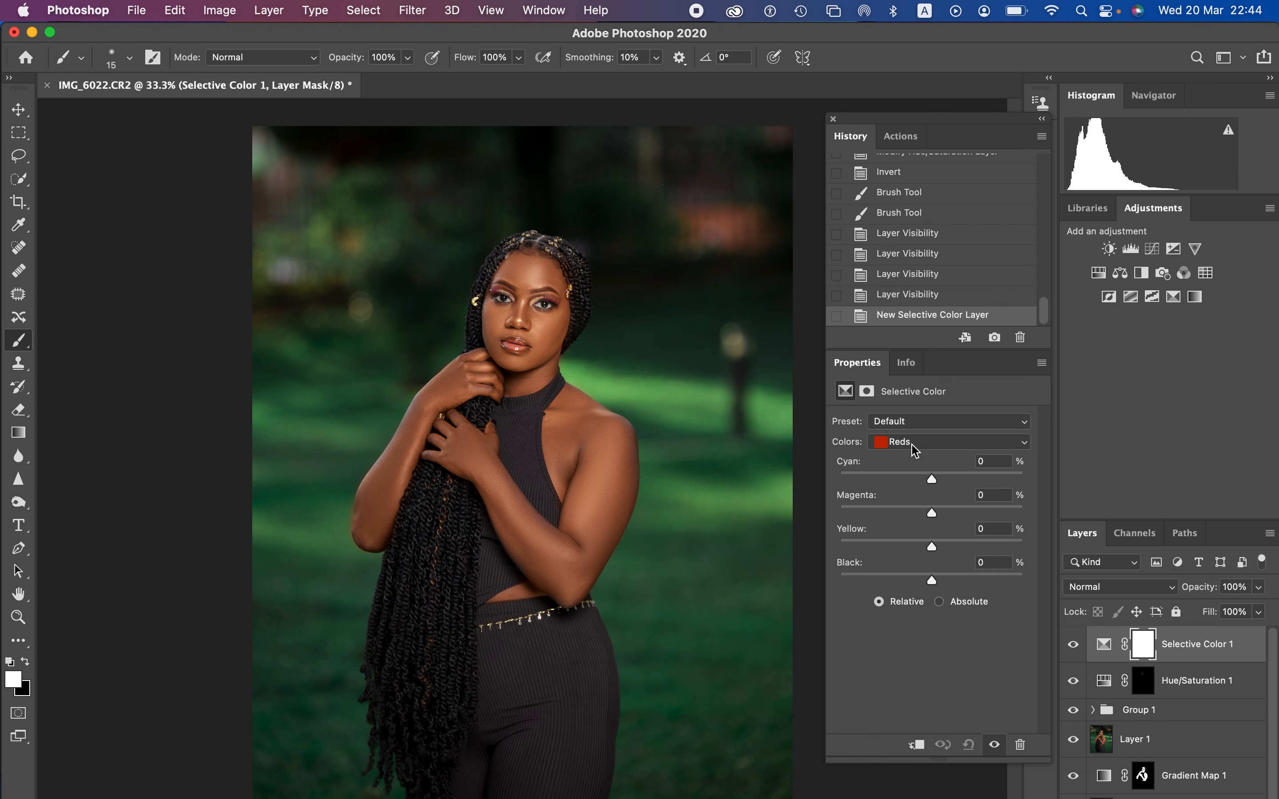
left_click(943, 442)
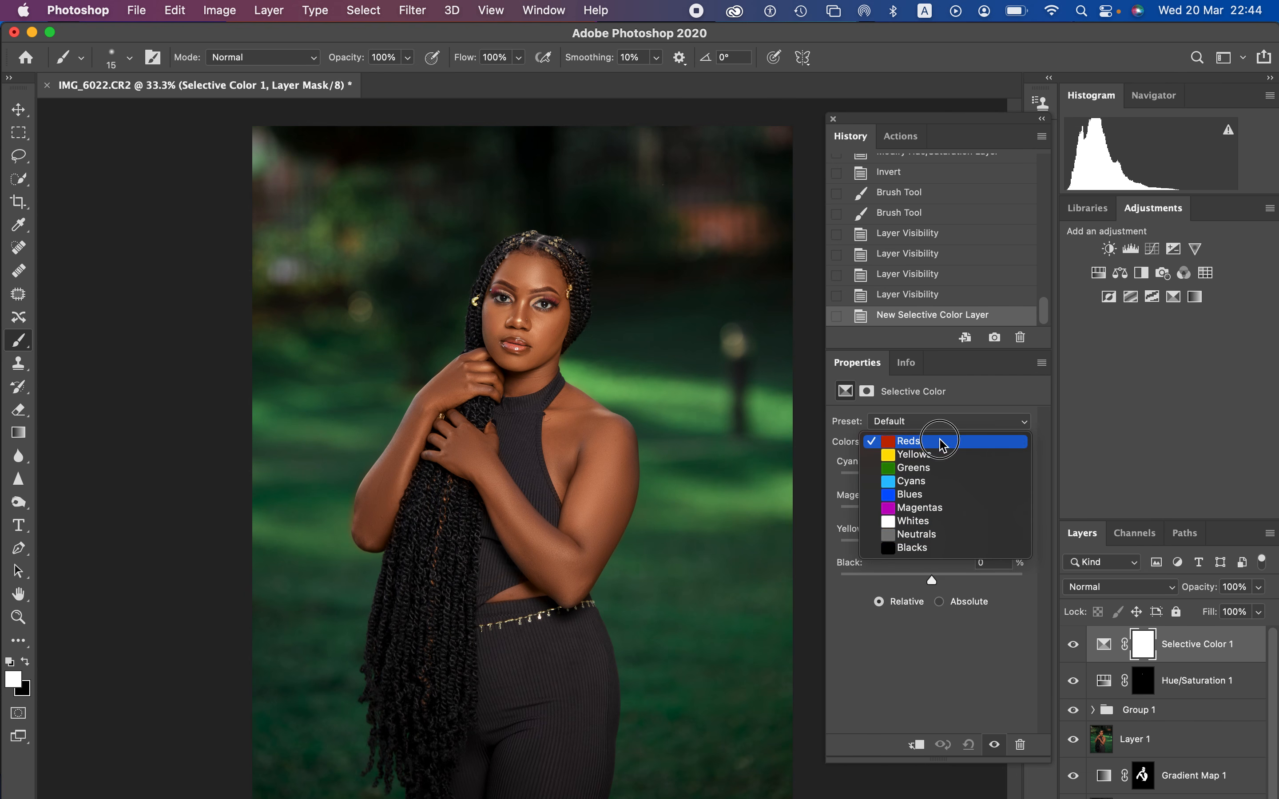
left_click(937, 550)
left_click_drag(933, 582, 926, 547)
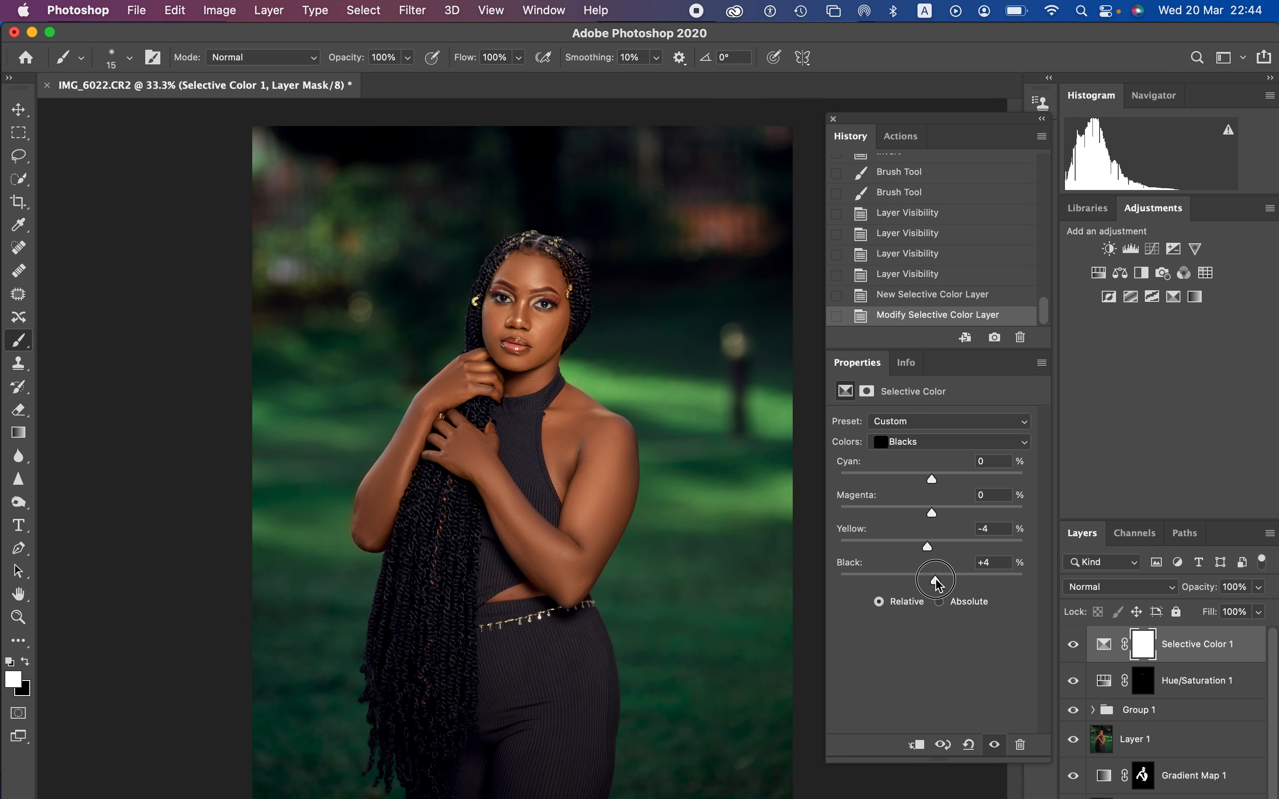
Step: Compare the image with the Selective Color 1 layer hidden and shown
left_click(1071, 644)
left_click(1072, 644)
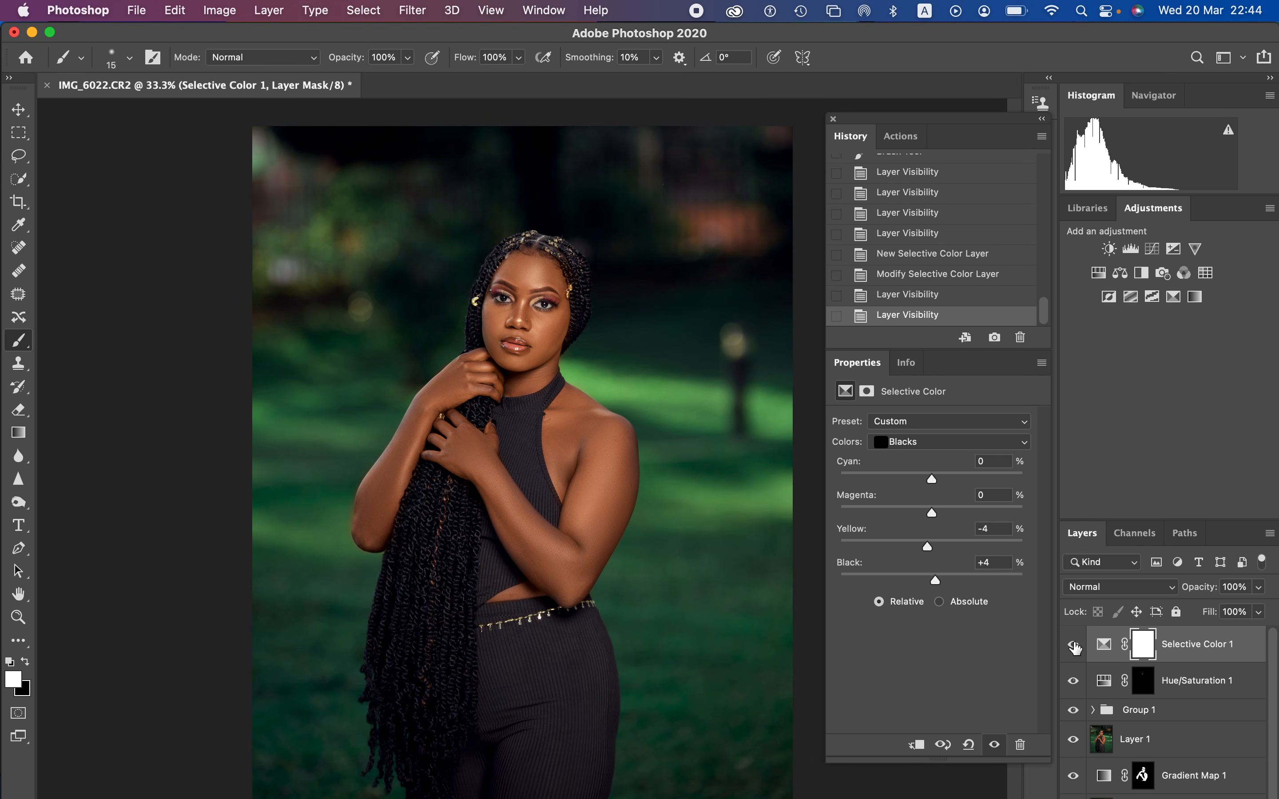
left_click(1072, 644)
left_click(1068, 644)
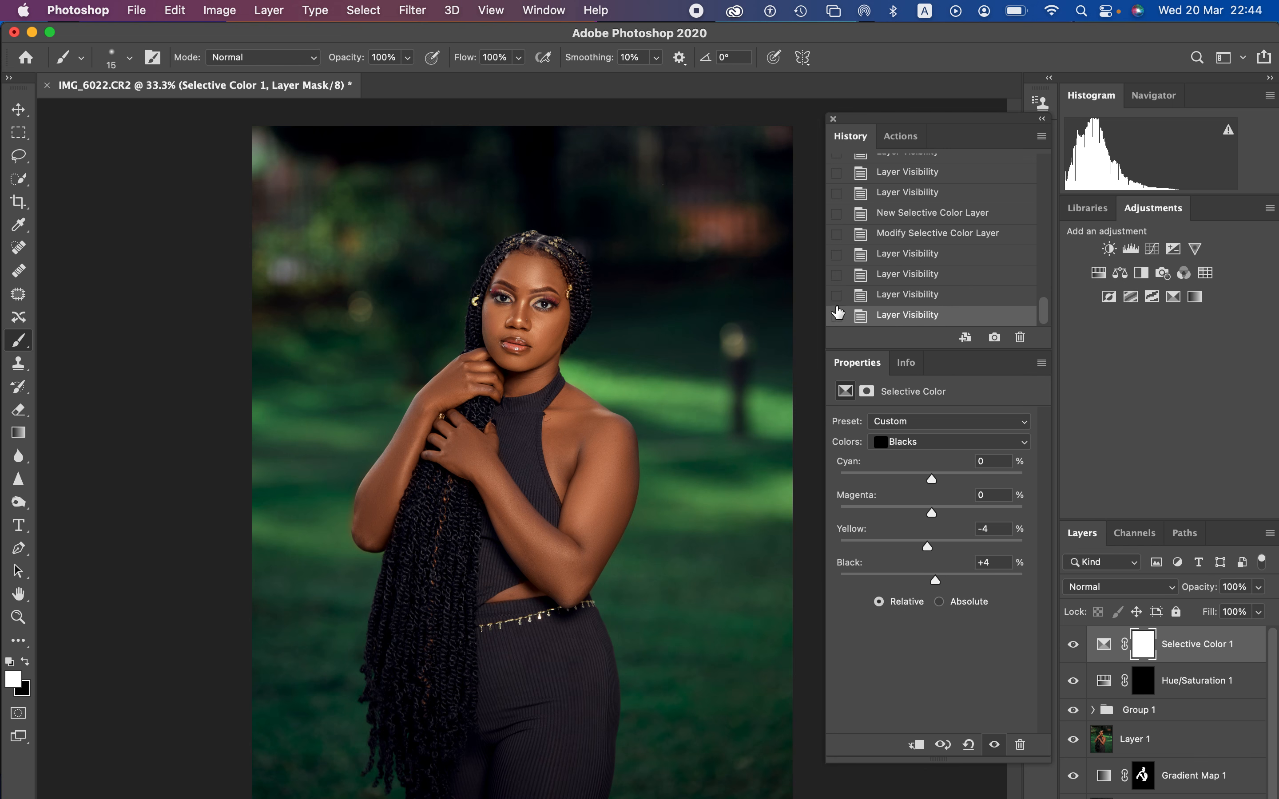
Step: Close the floating History and Properties window and group all layers from Selective Color 1 down to Gradient Map 1
left_click(833, 119)
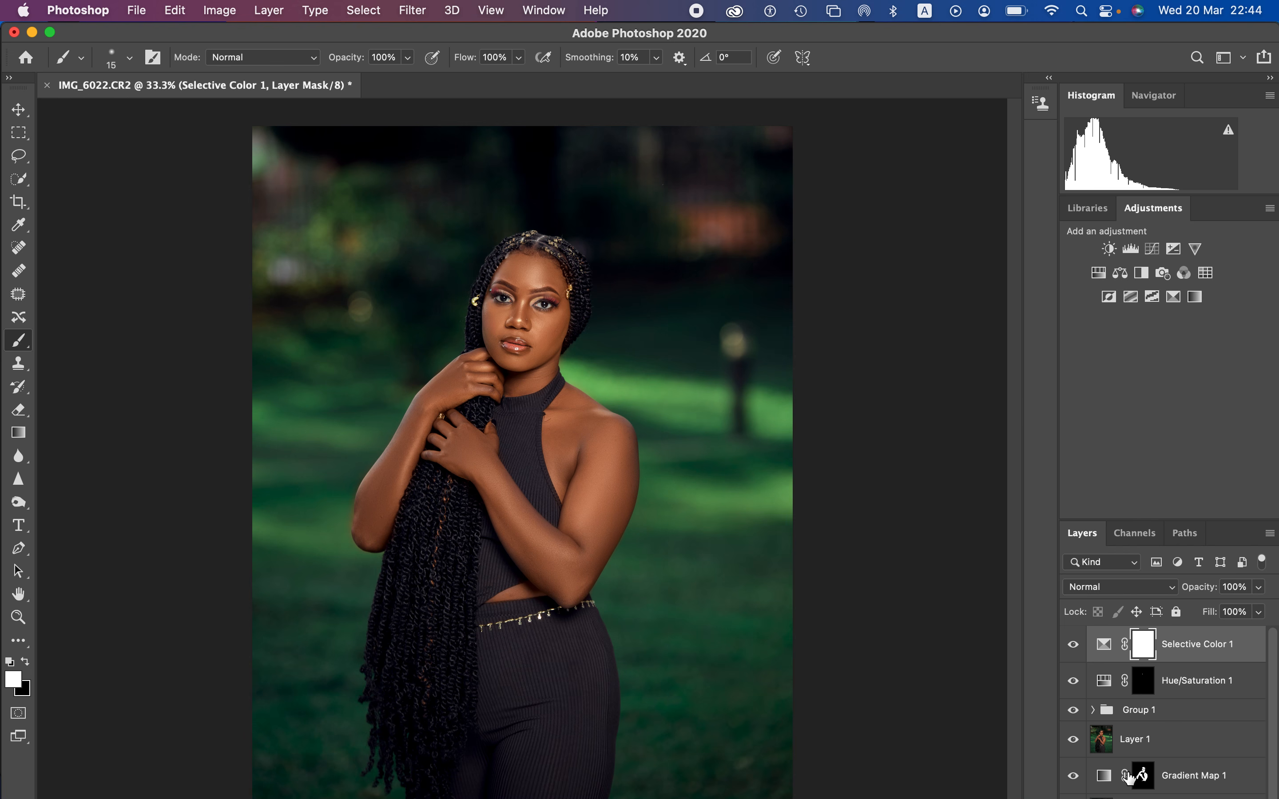
scroll(1270, 701, "down", 1)
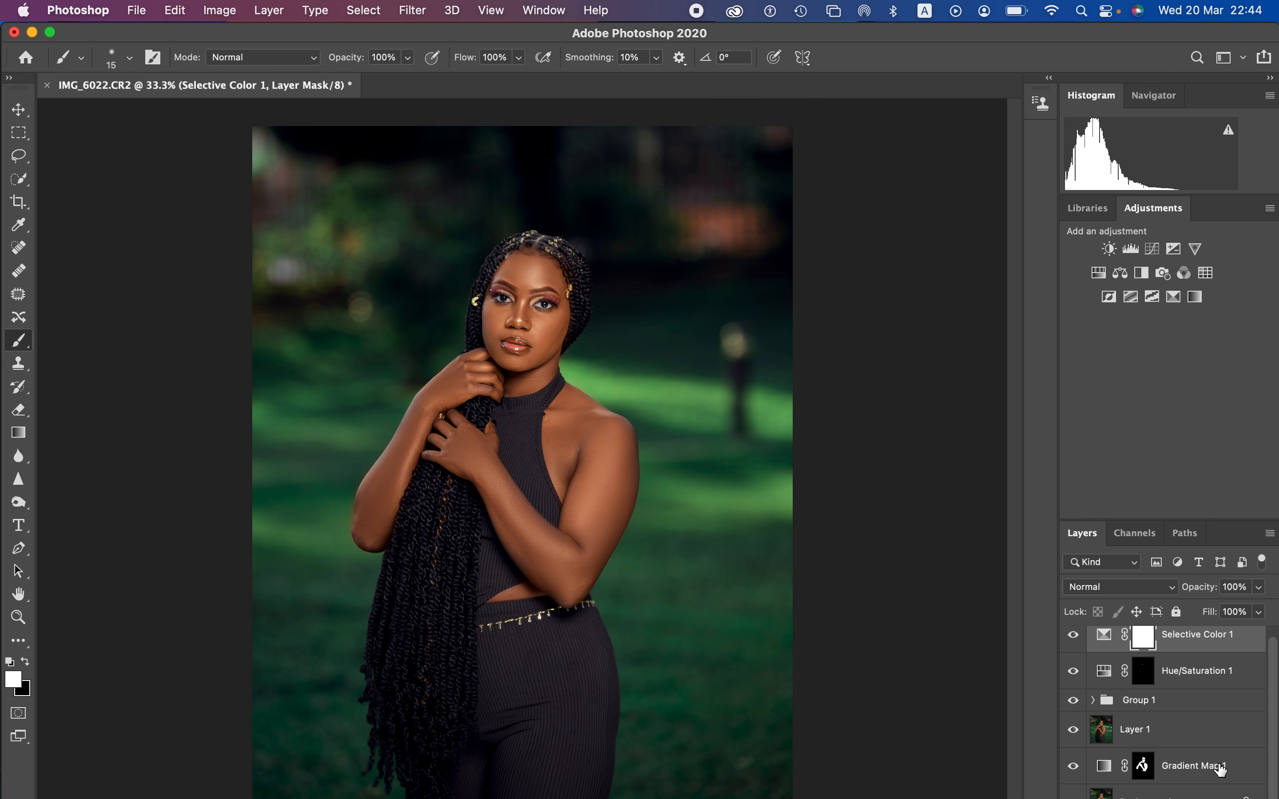
left_click(1232, 769, "shift")
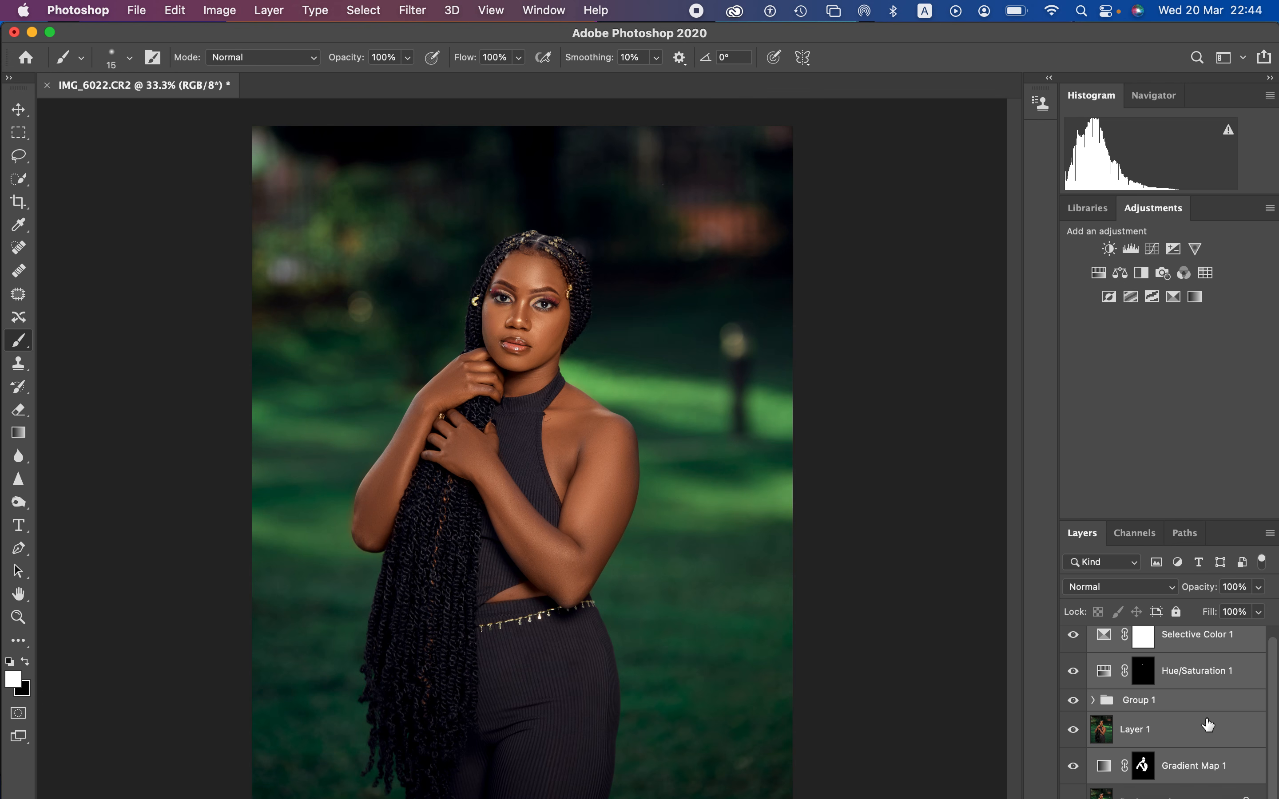
key("super+g")
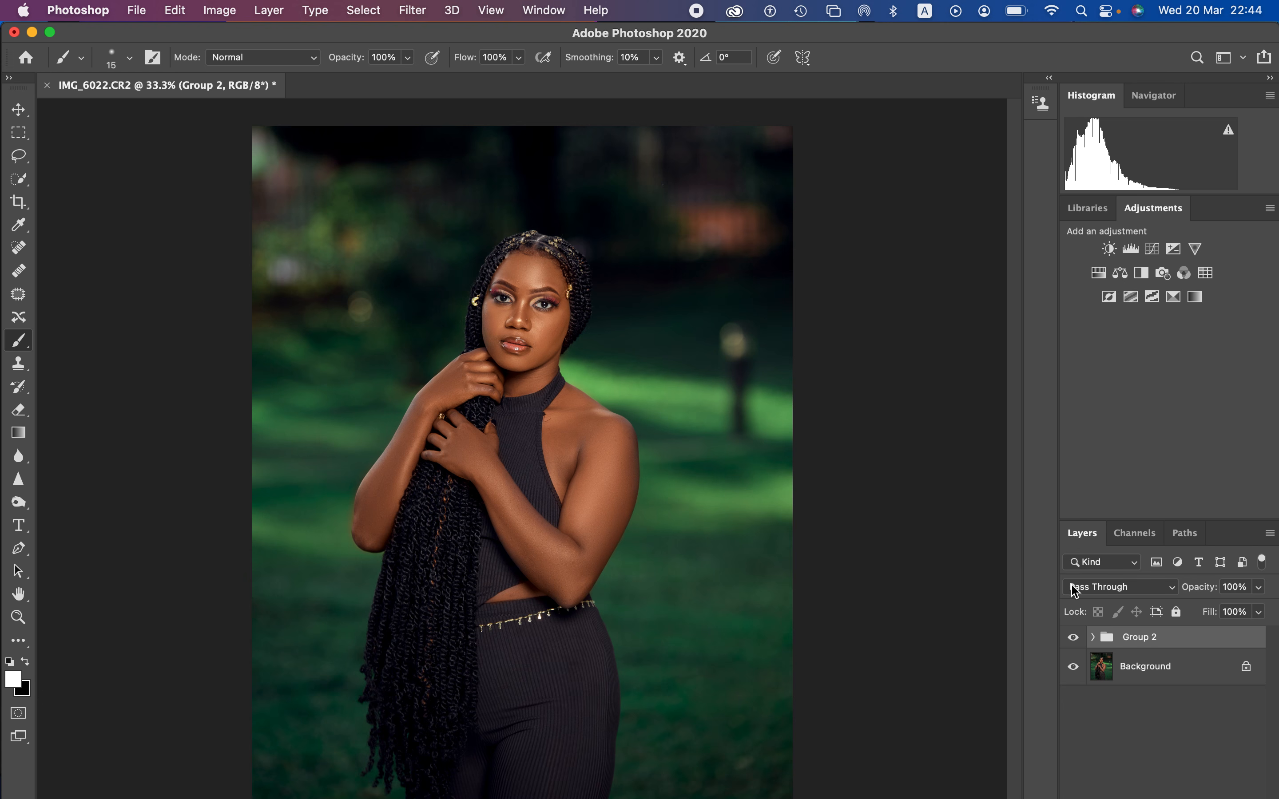
Step: Compare the whole retouch with the original by hiding and showing Group 2
left_click(1073, 638)
left_click(1073, 637)
left_click(1074, 637)
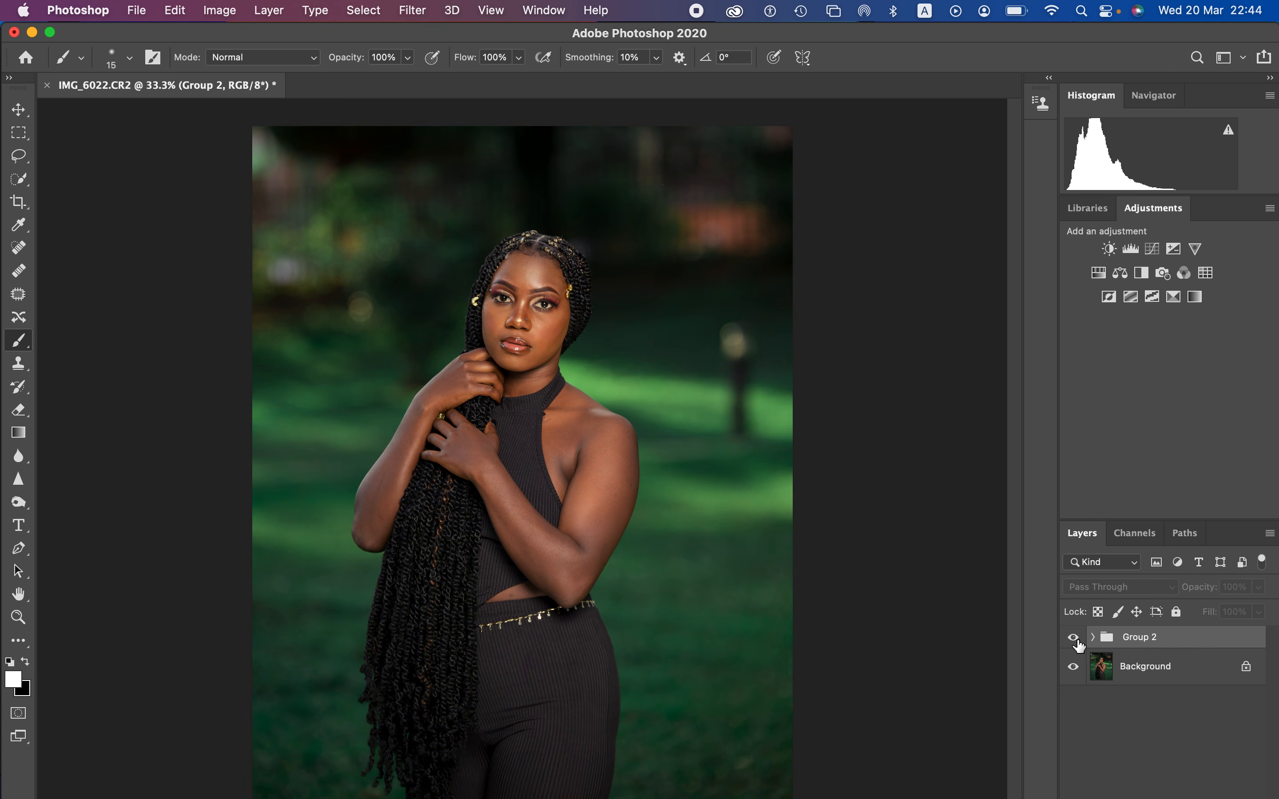
left_click(1074, 638)
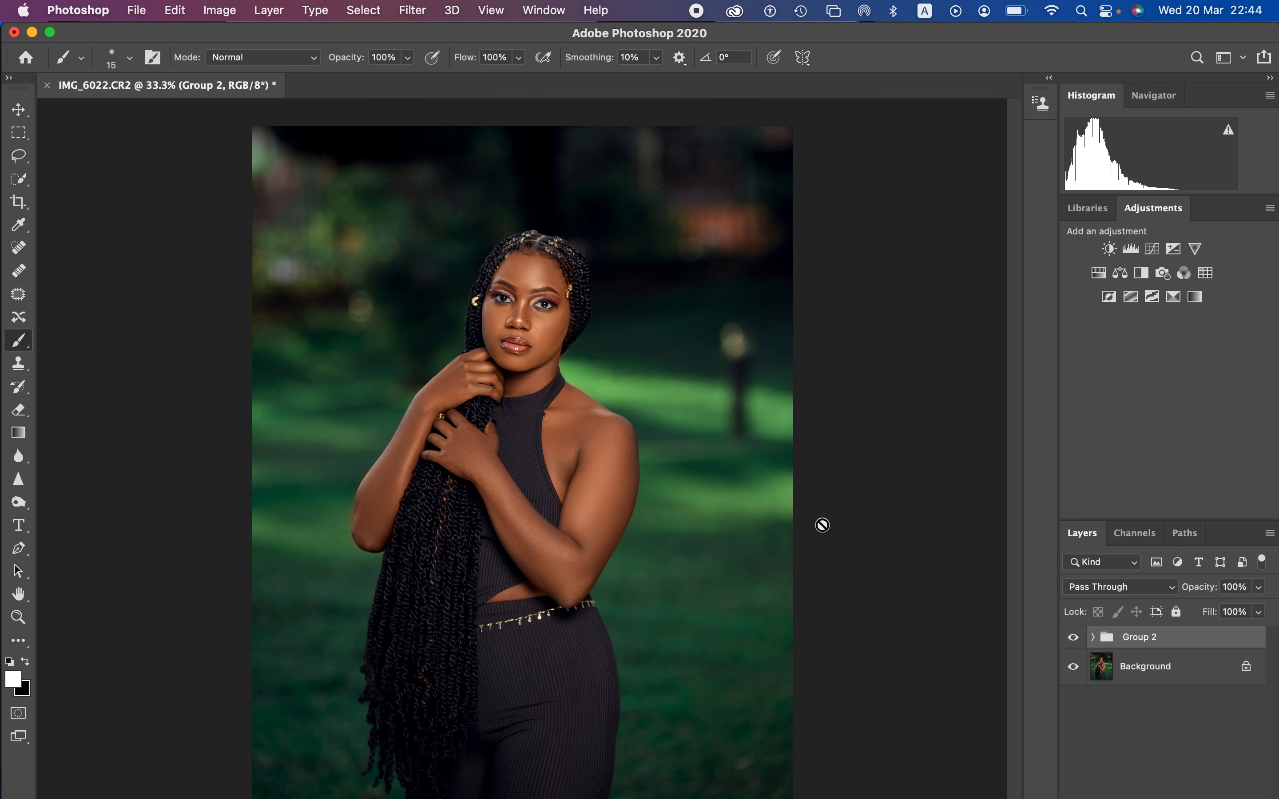
Step: Open the Export As settings for the portrait, set Resample to Bicubic Sharper and enable Embed Color Profile
left_click(137, 9)
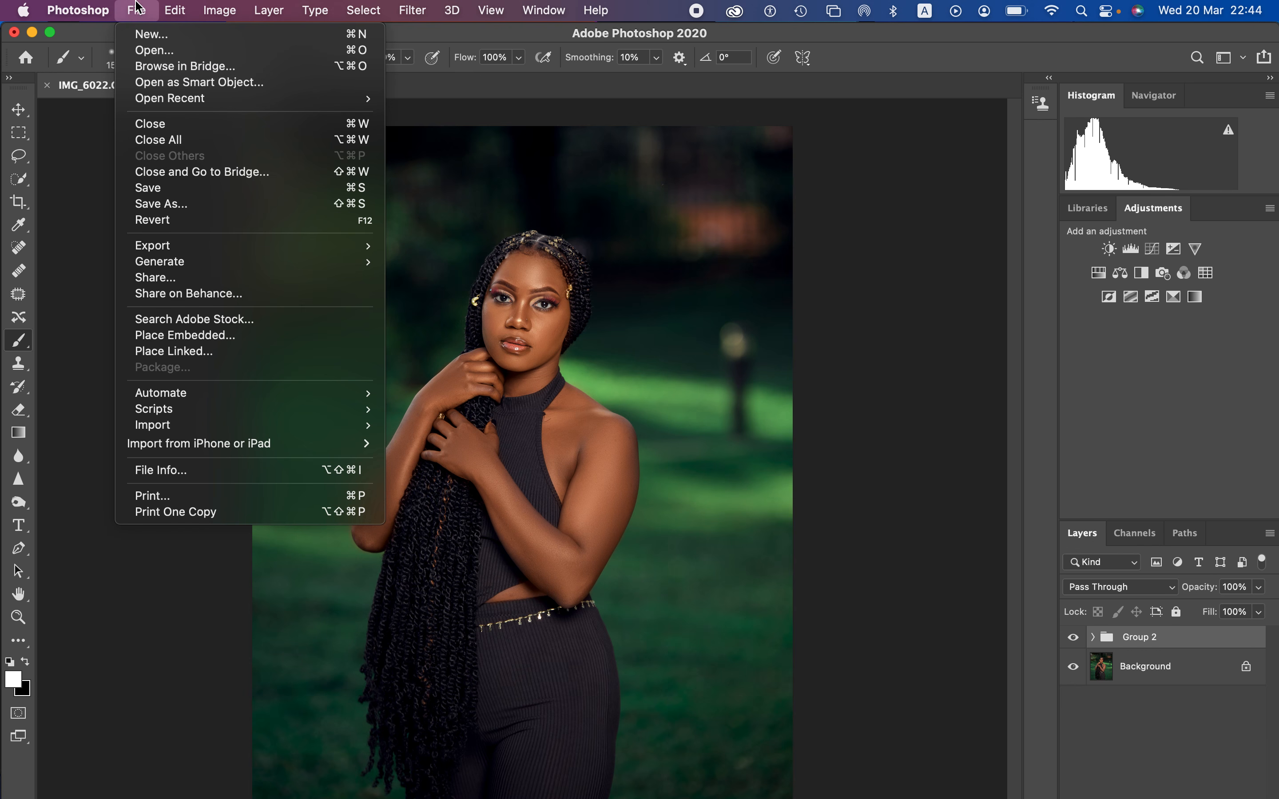
mouse_move(195, 248)
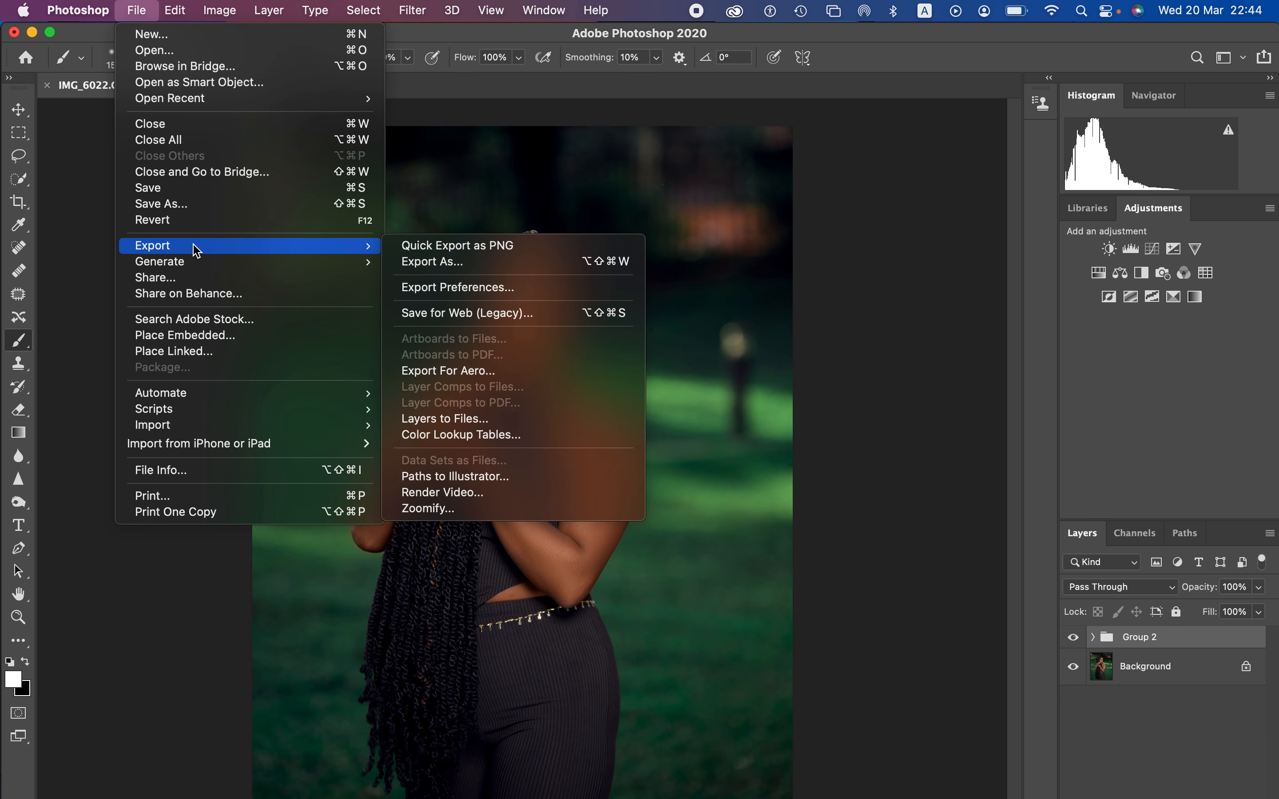
left_click(505, 264)
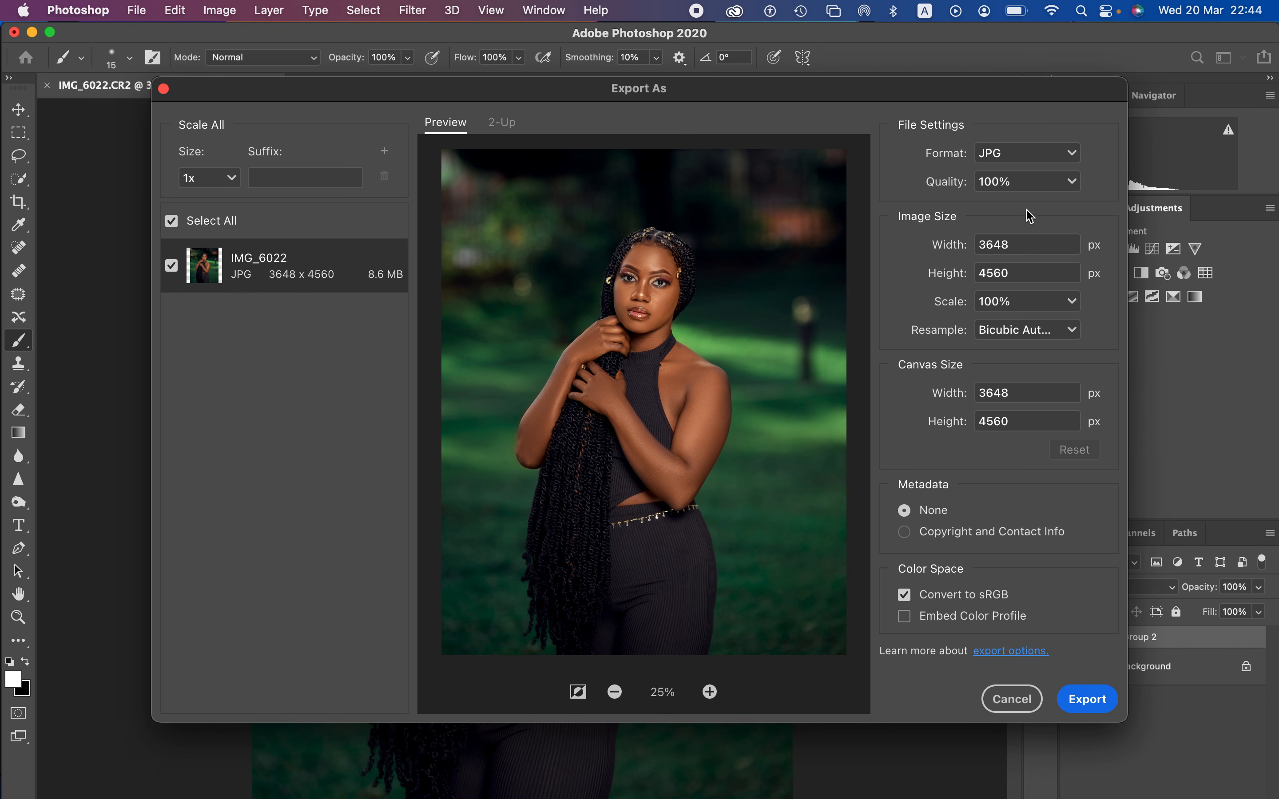
left_click(1076, 333)
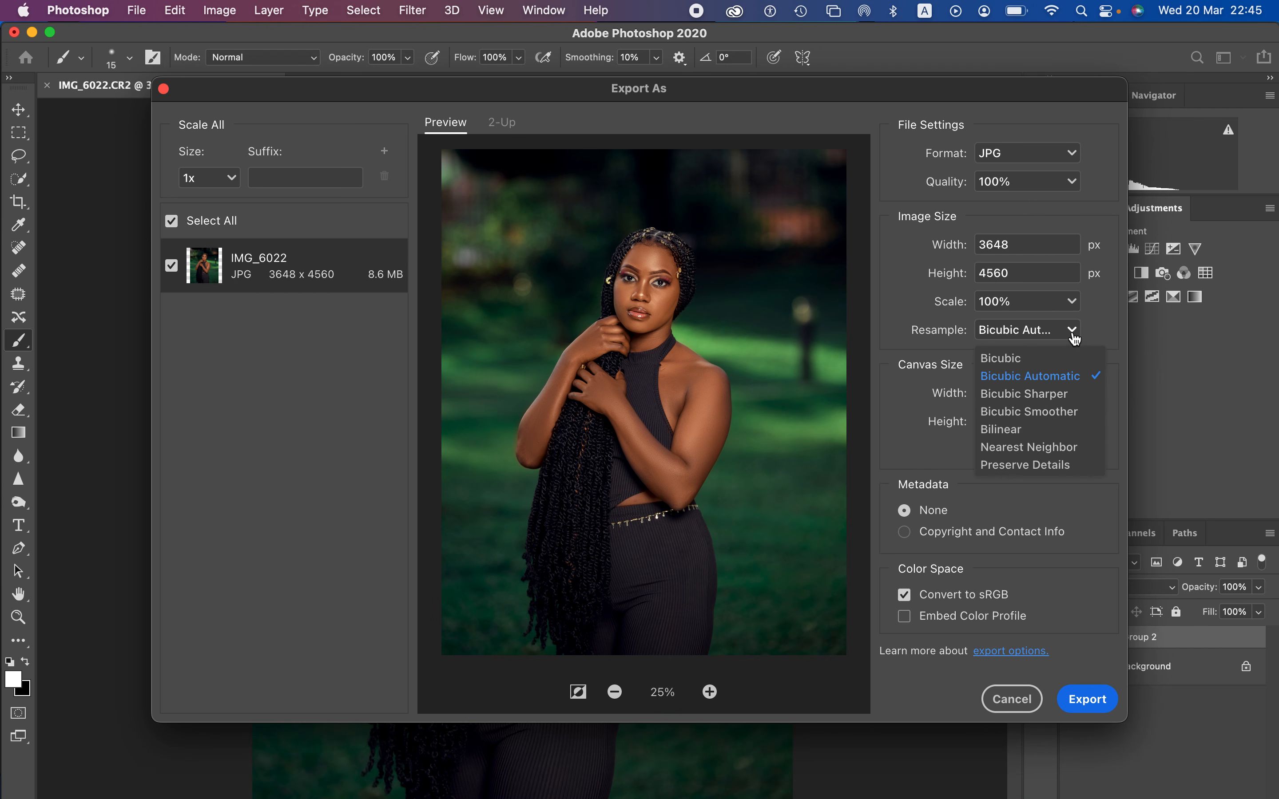
left_click(1056, 395)
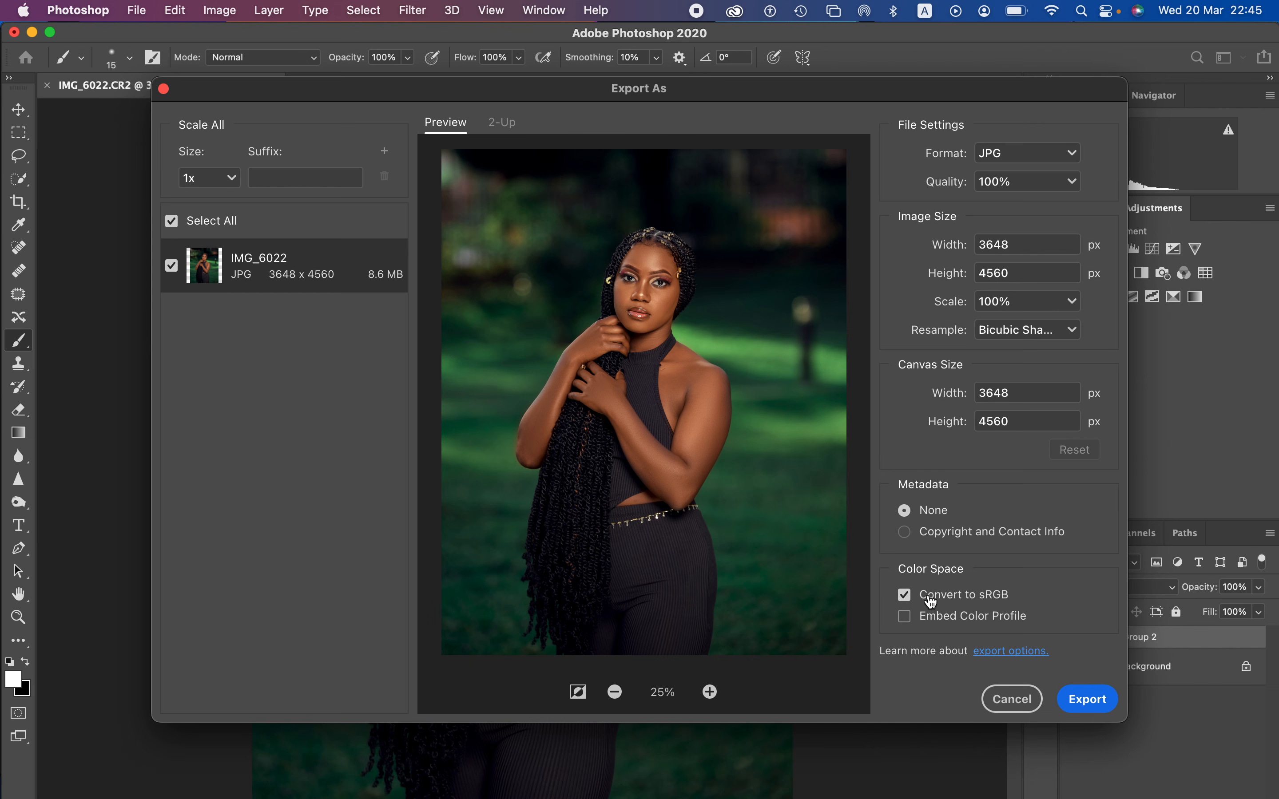
left_click(904, 618)
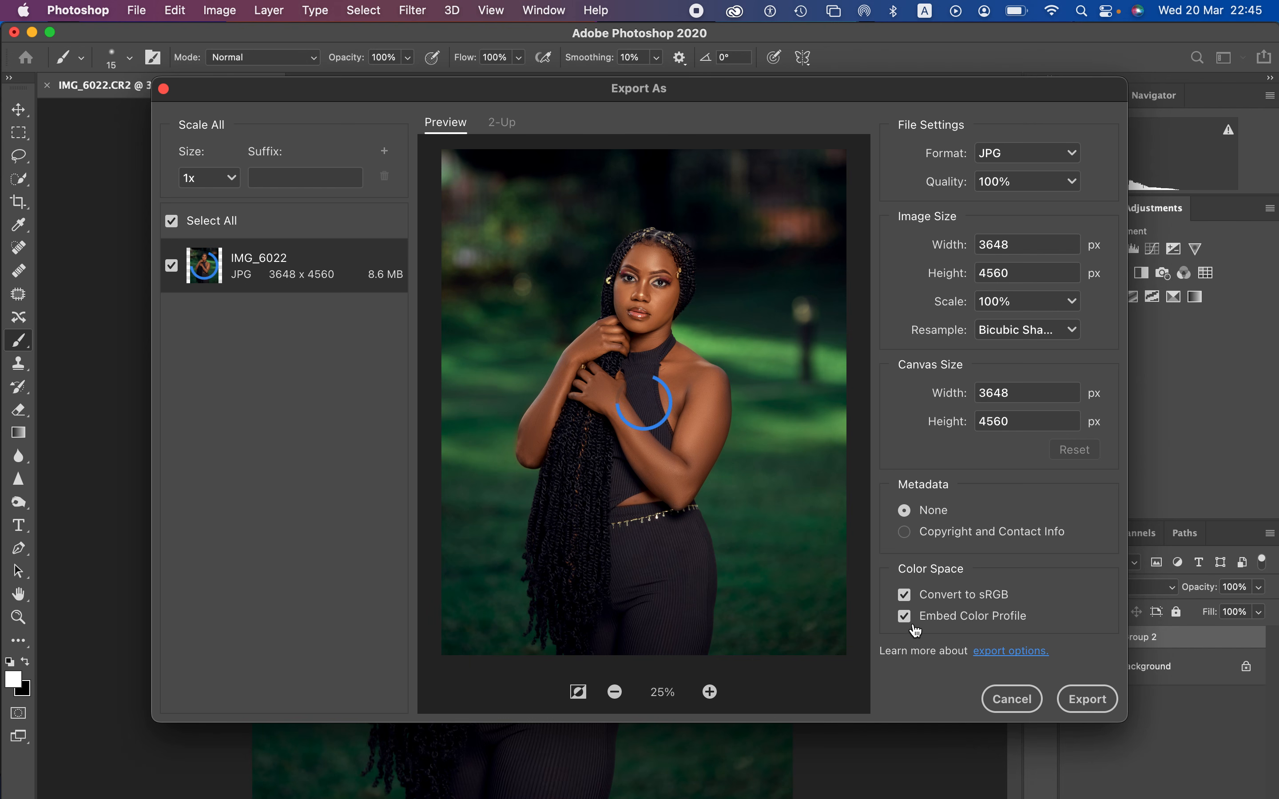
Step: Export the JPG to the Desktop, adding "ddd" to the file name IMG_6022
left_click(1081, 710)
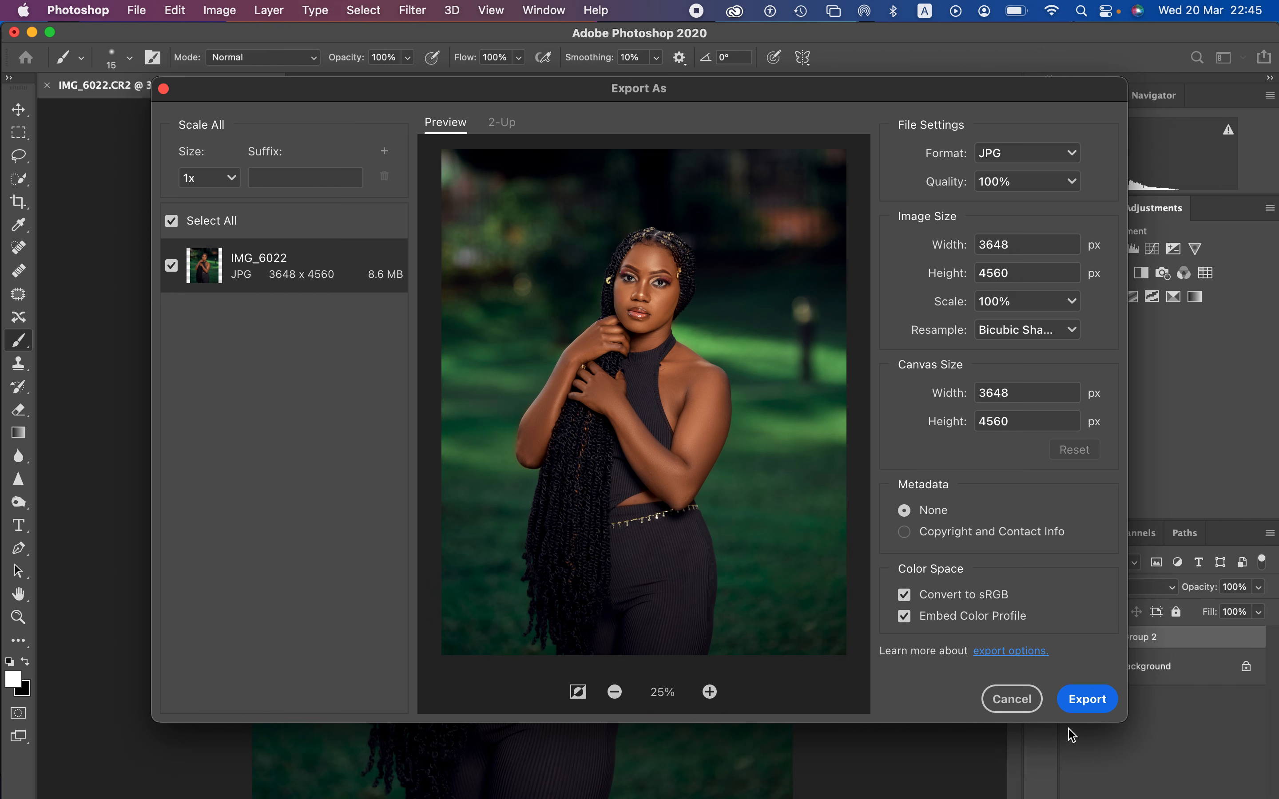
left_click(1088, 708)
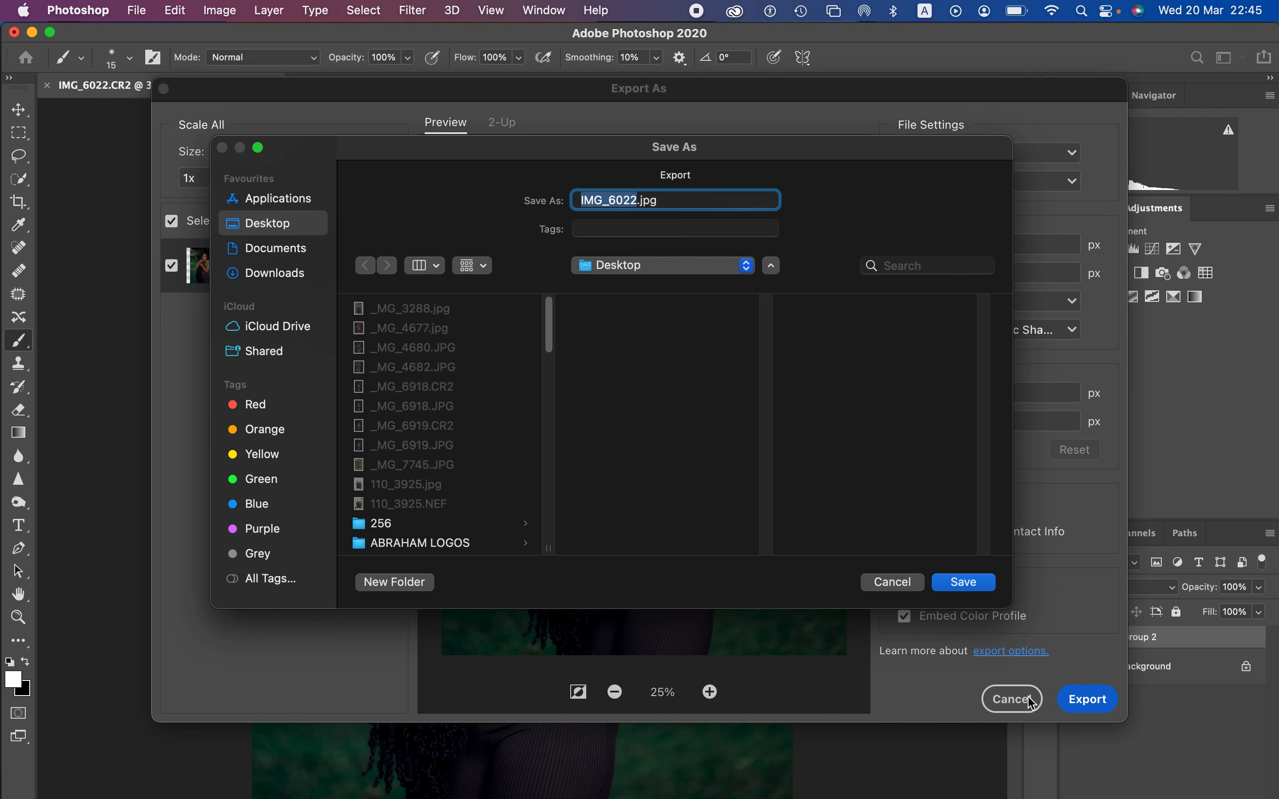
left_click(642, 203)
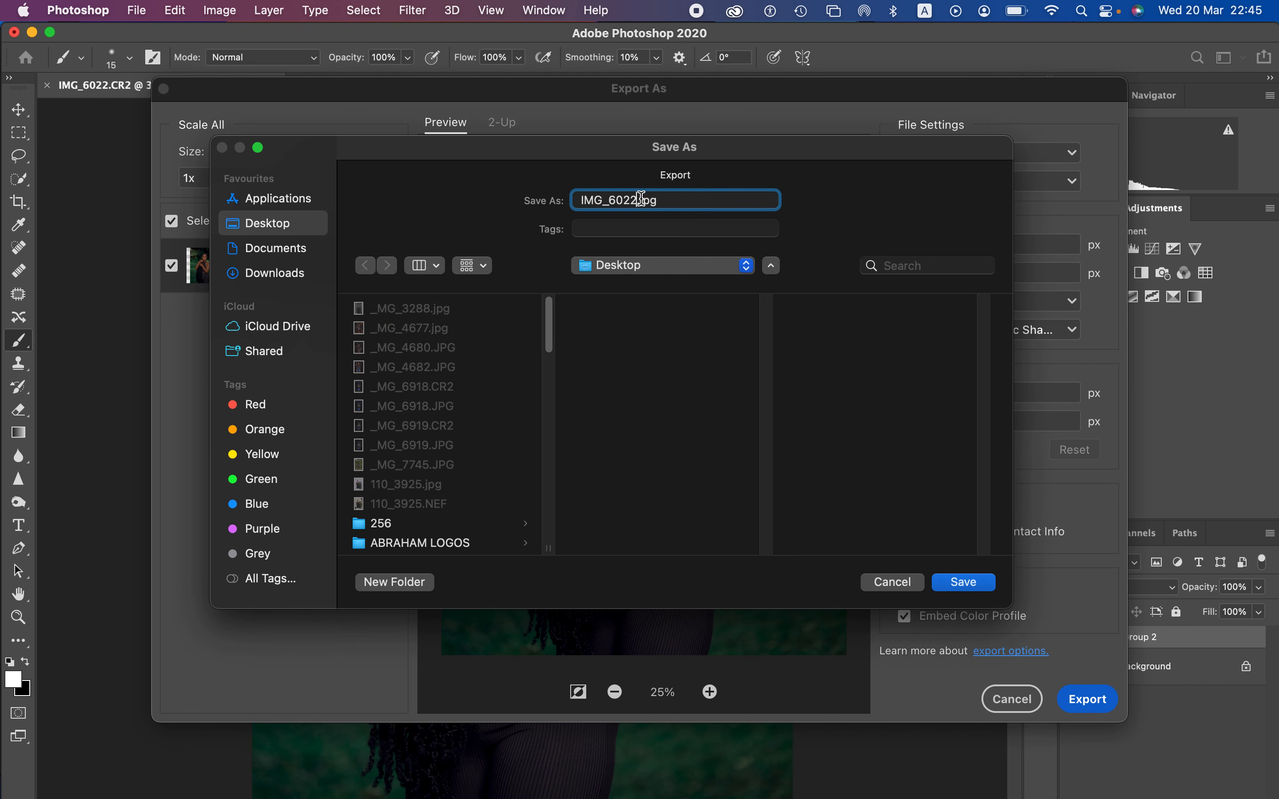
type("ddd")
key("Return")
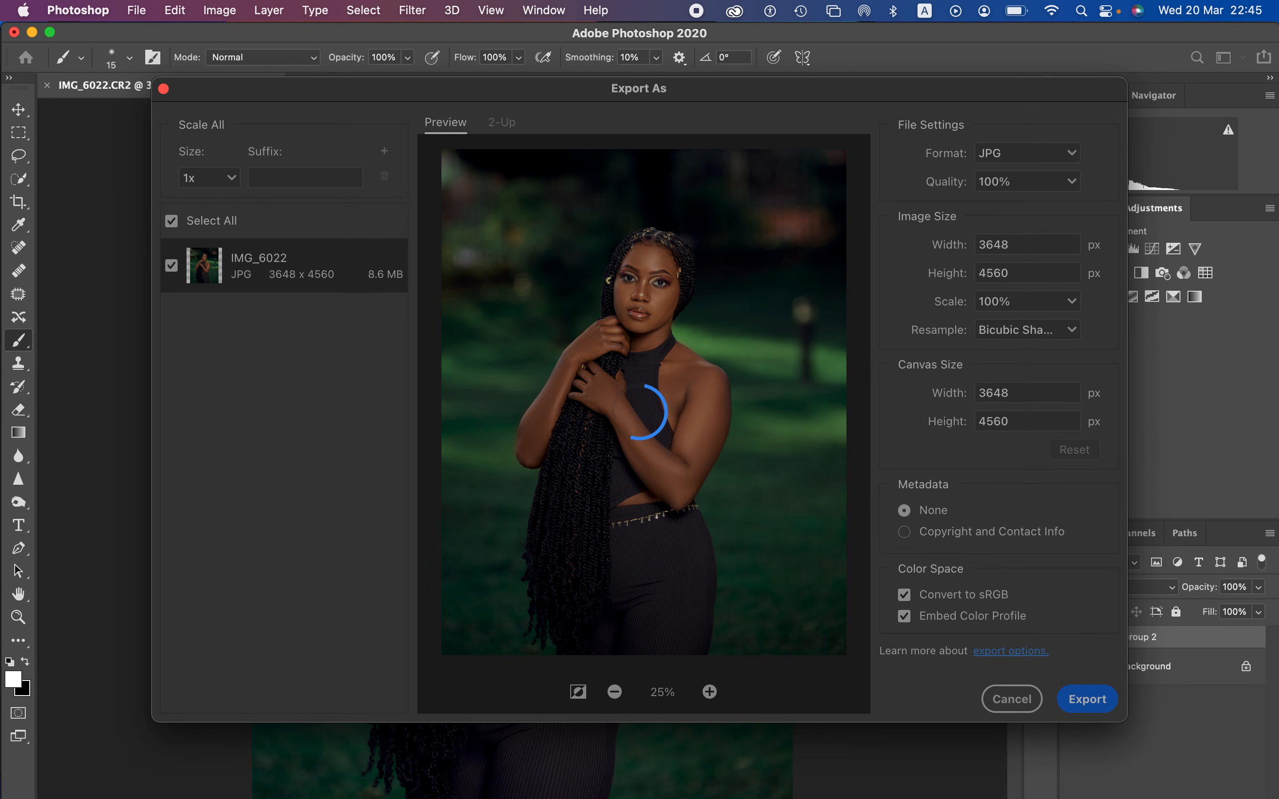